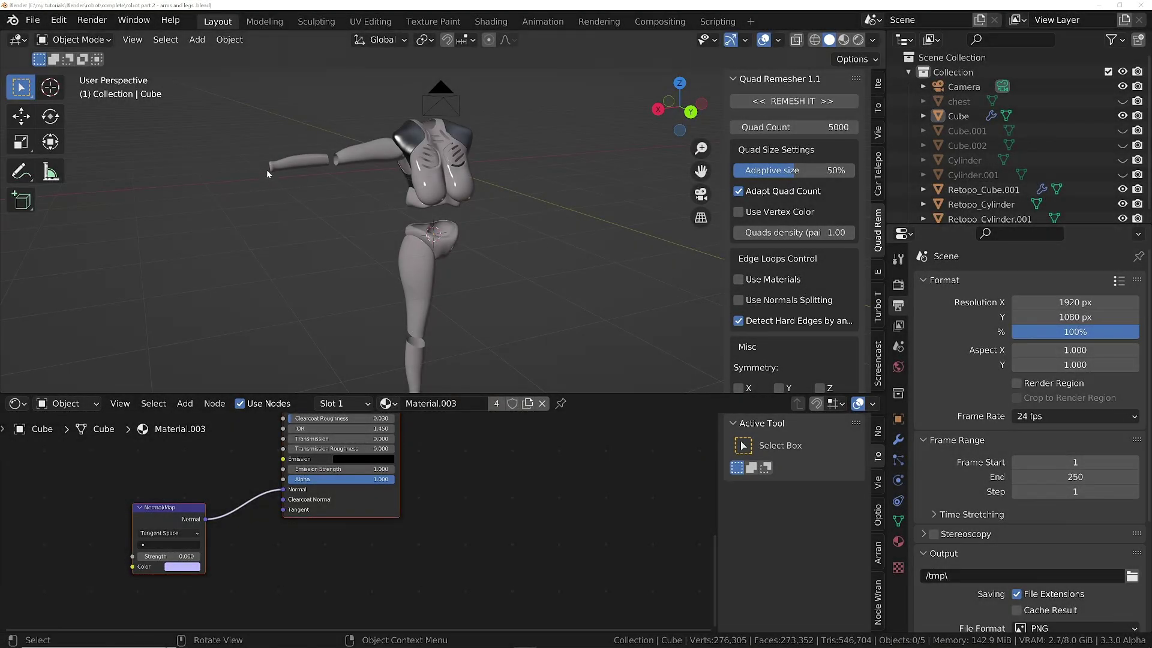
# Step: Hide the viewport's sidebar and expand the 3D viewport over the shader editor to show the whole robot body
pyautogui.moveTo(323, 153); pyautogui.dragTo(351, 248, button='middle')
pyautogui.scroll(5, 351, 247)
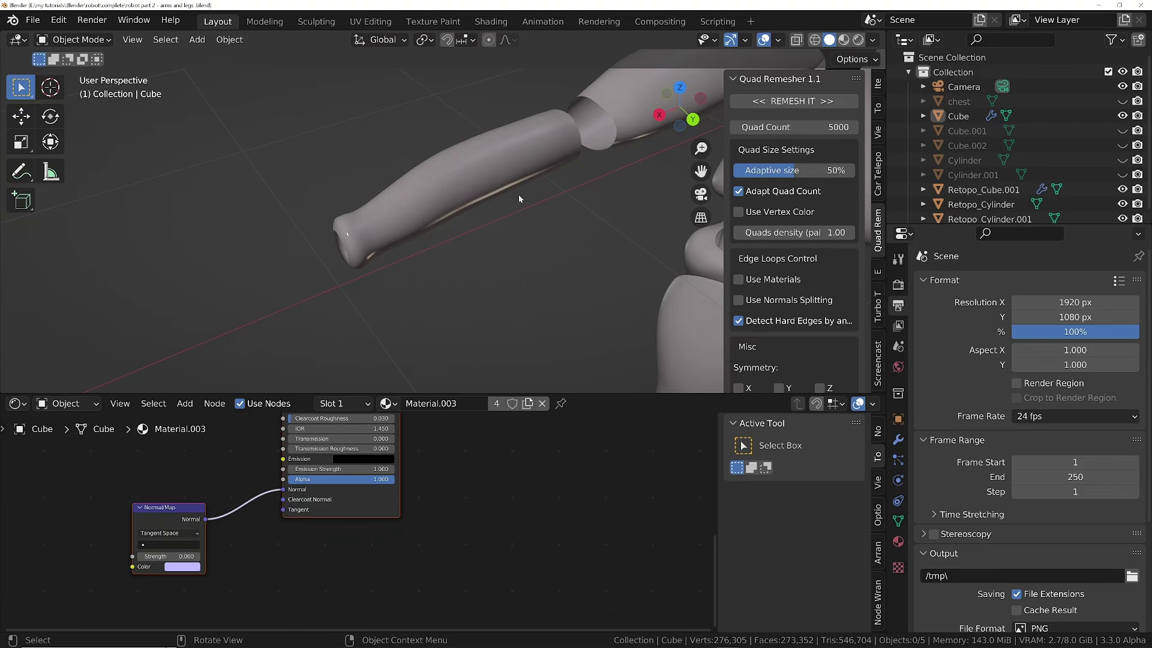
pyautogui.press('n')
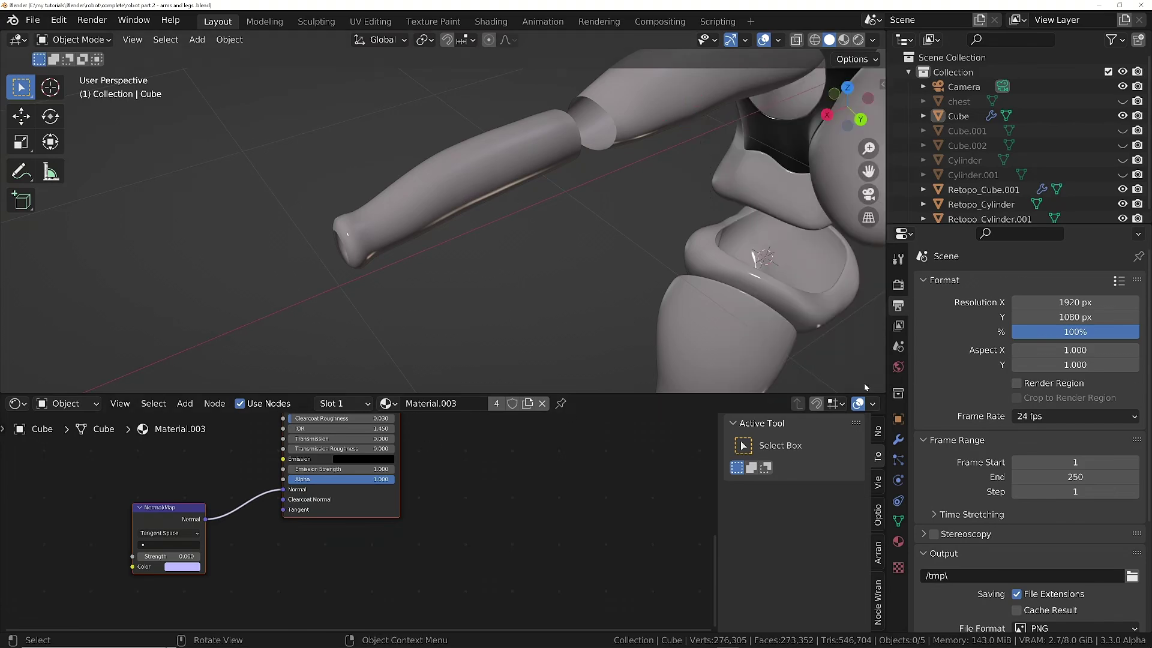
pyautogui.scroll(-5, 348, 234)
pyautogui.moveTo(348, 234); pyautogui.dragTo(604, 262, button='middle')
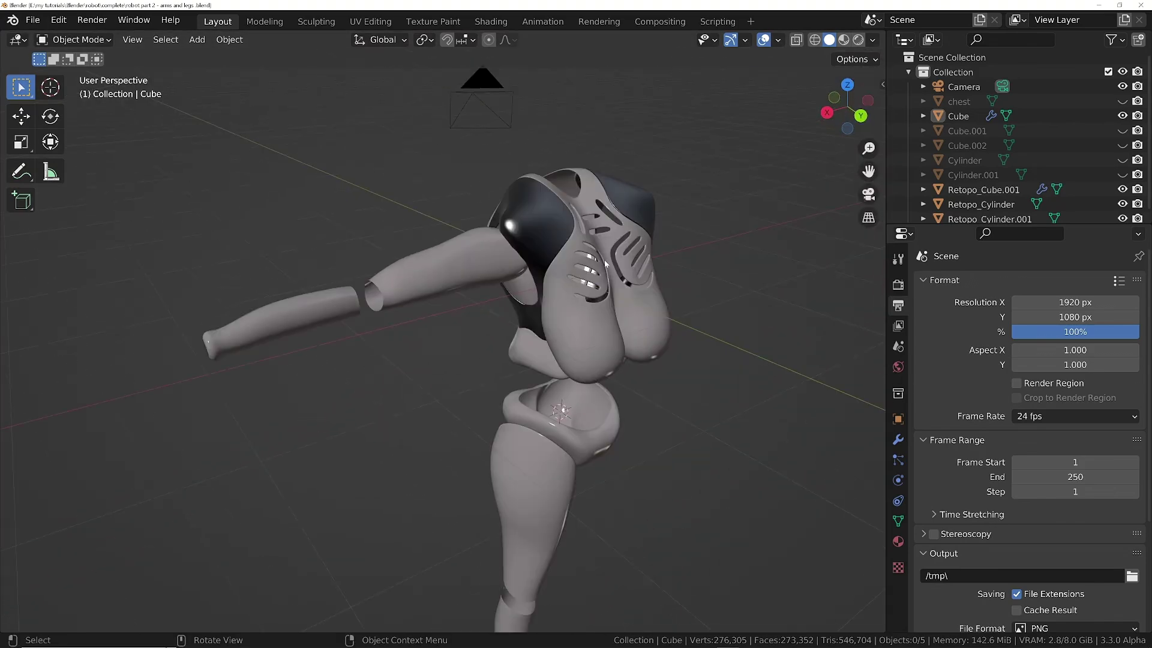
# Step: Switch to the browser and examine the Artec 3D Hand model and its free download formats
pyautogui.hotkey('alt', 'Tab')
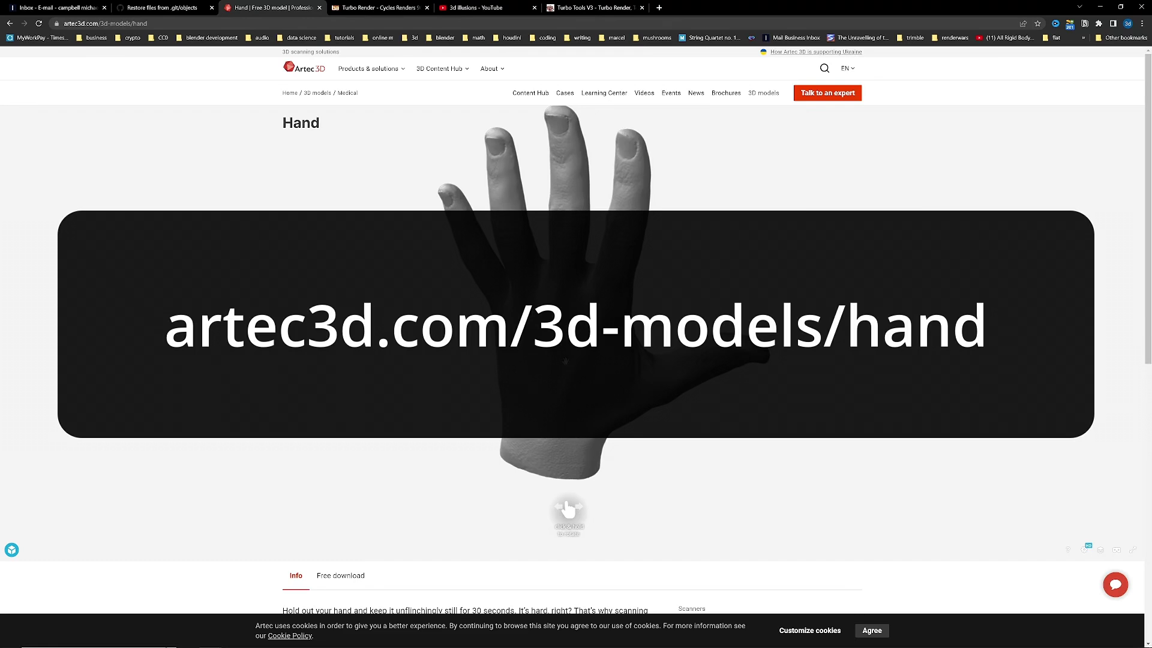
pyautogui.moveTo(558, 342); pyautogui.dragTo(1014, 536)
pyautogui.scroll(-3, 996, 600)
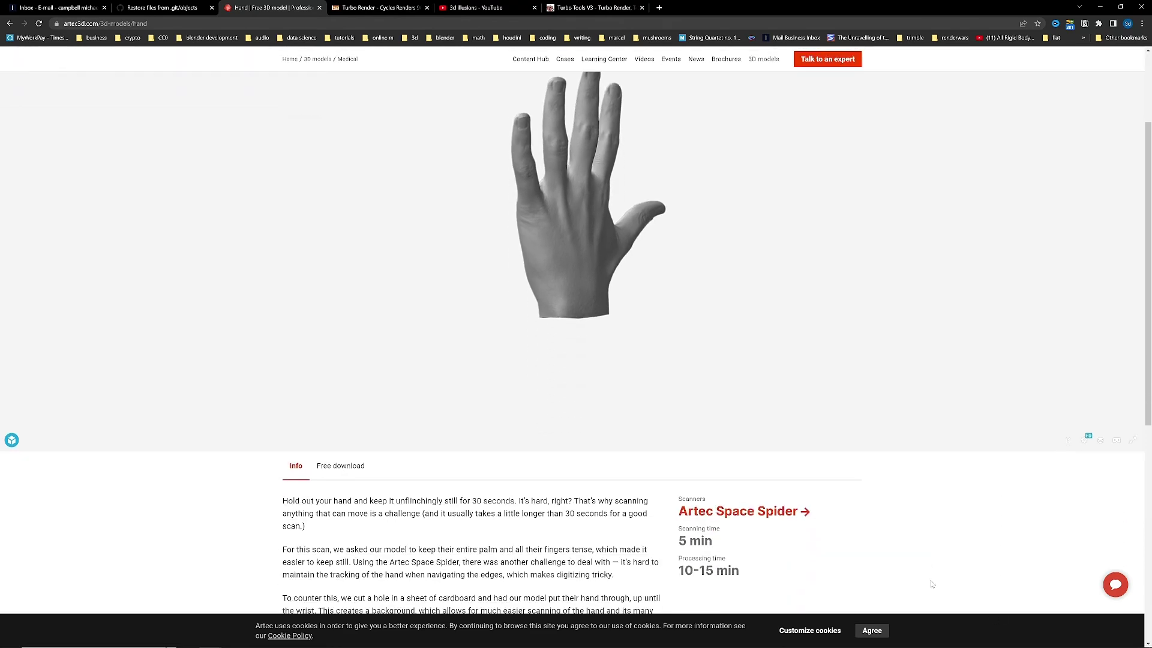
pyautogui.click(339, 466)
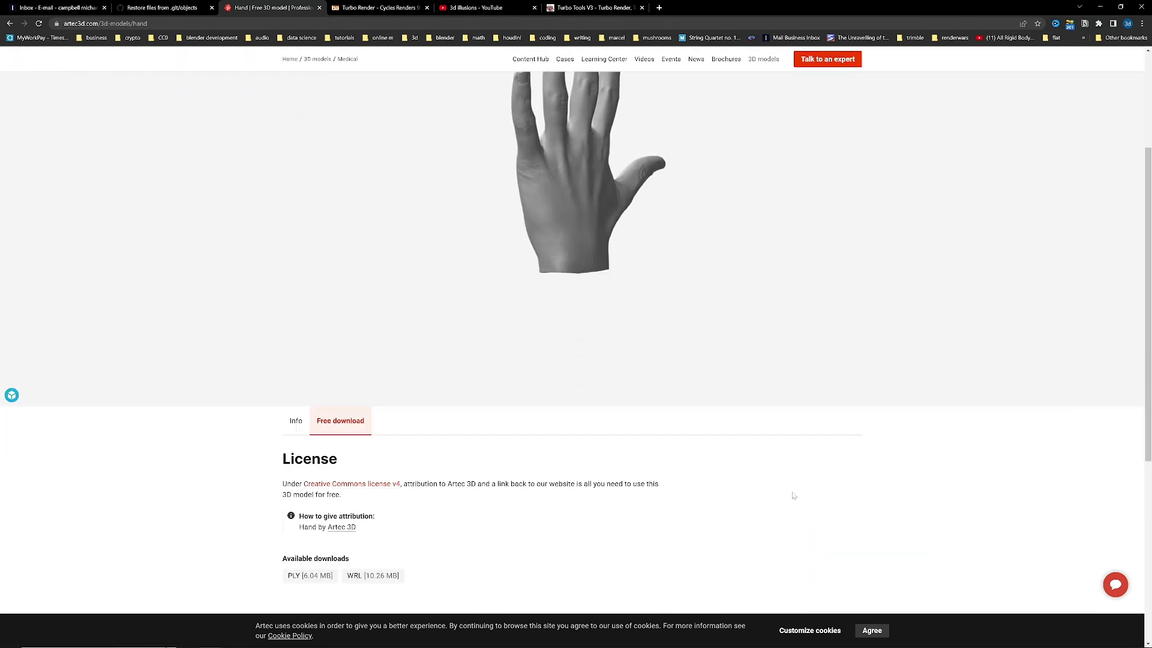
pyautogui.moveTo(588, 217); pyautogui.dragTo(644, 232)
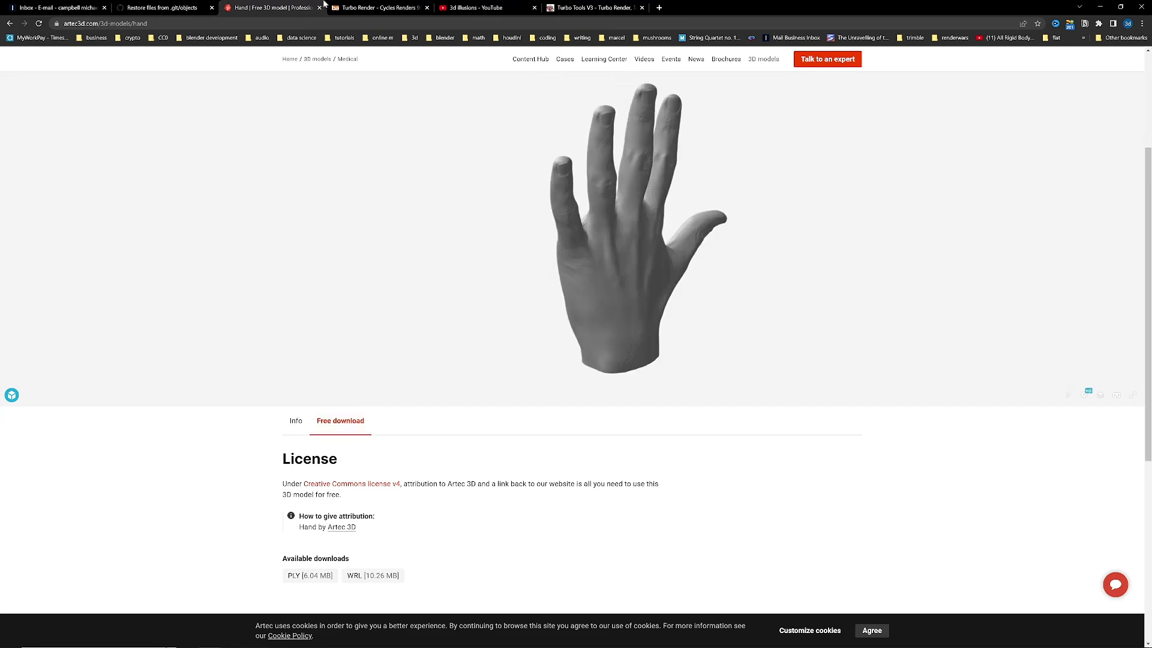
# Step: Return to Blender and import the Hand.obj model in Wavefront format
pyautogui.hotkey('alt', 'Tab')
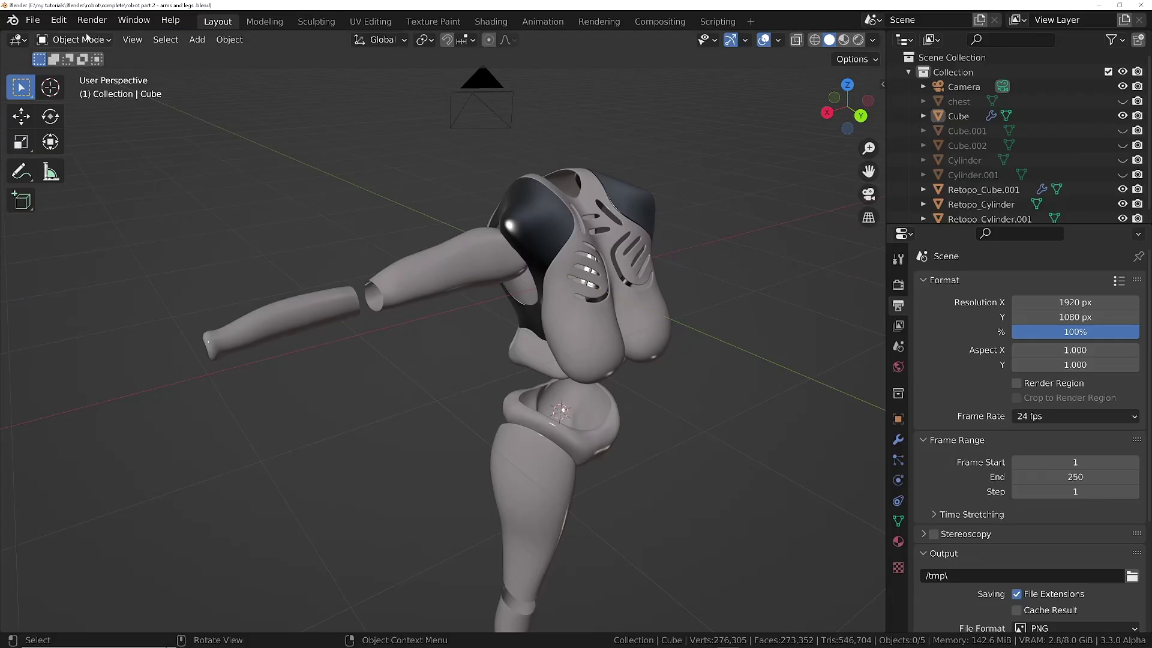
pyautogui.click(33, 20)
pyautogui.moveTo(84, 221)
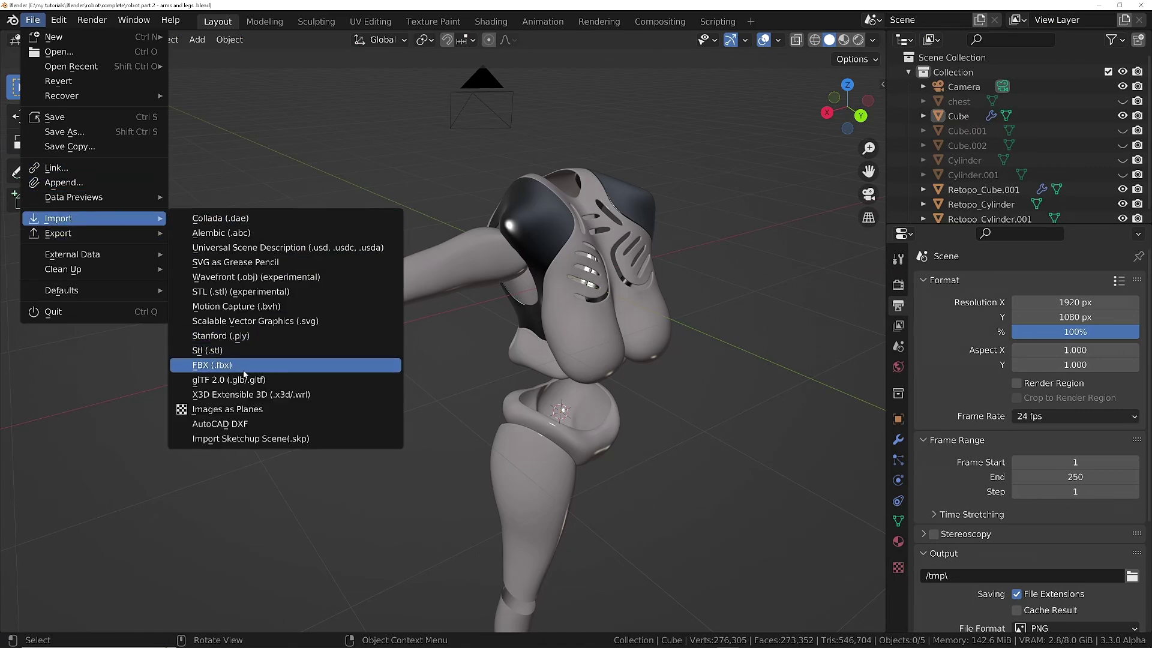
pyautogui.click(244, 282)
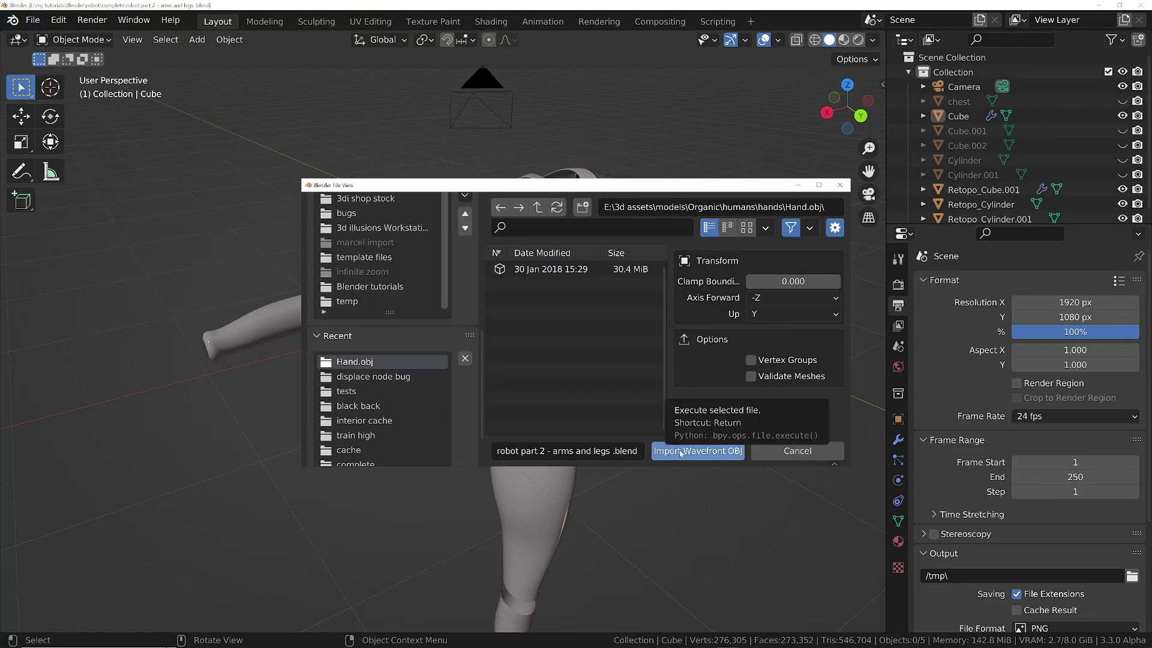
pyautogui.click(682, 452)
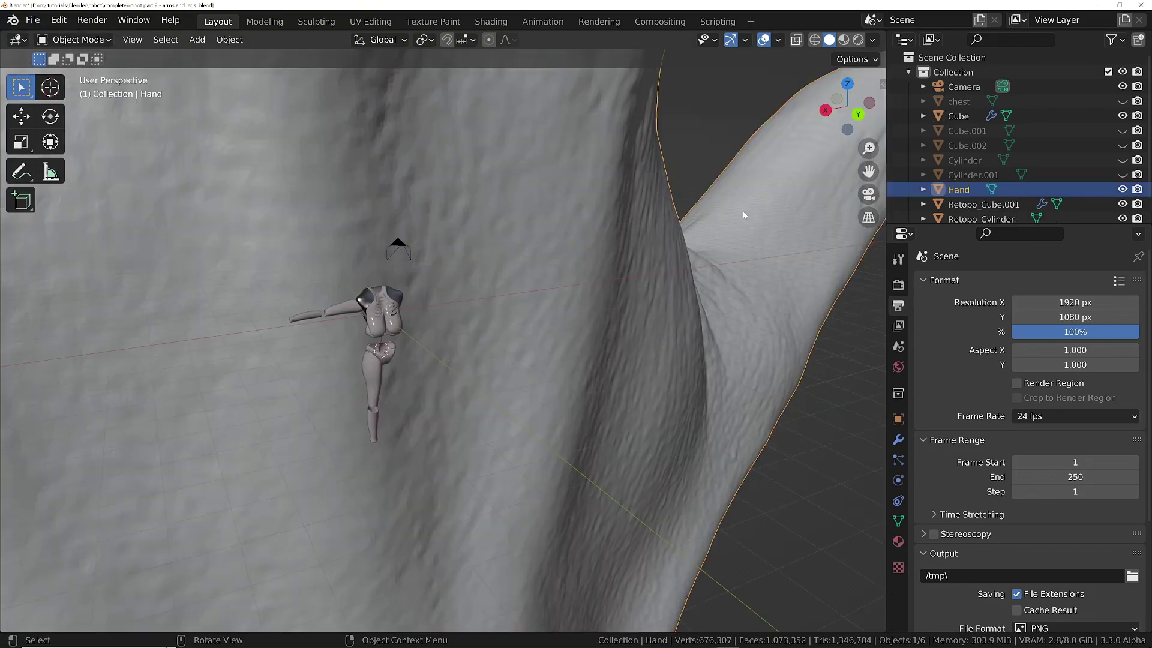
# Step: Scale the imported hand down uniformly by about 0.044 and again by about 0.262
pyautogui.press('s')
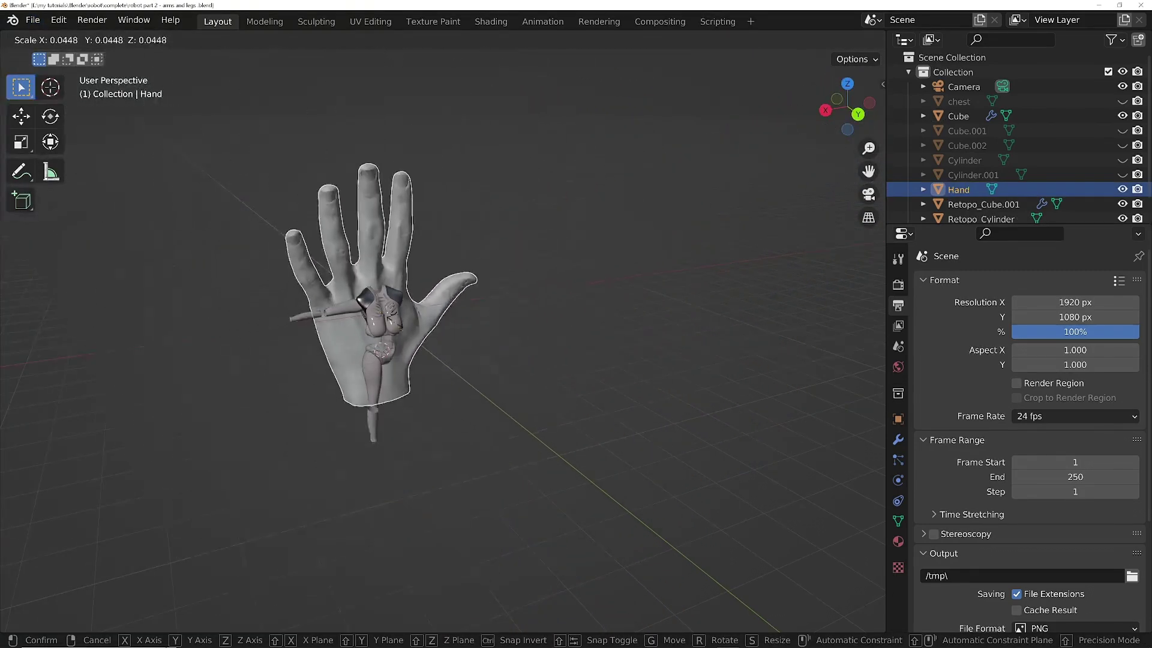
pyautogui.click(412, 327)
pyautogui.press('s')
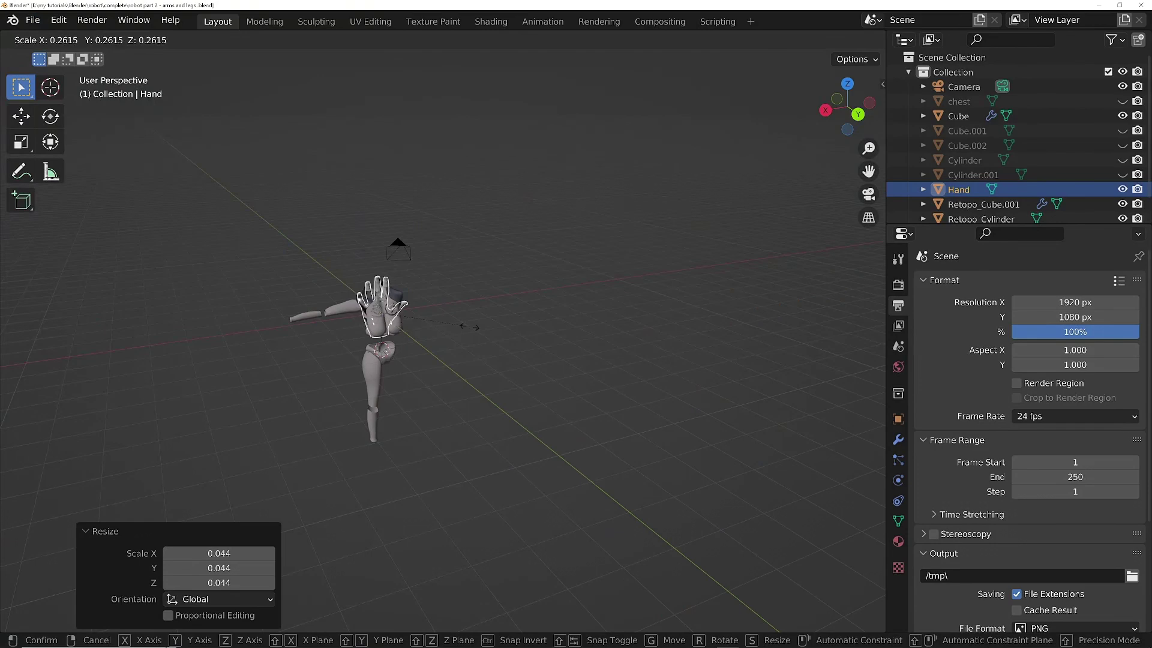
pyautogui.click(464, 327)
# Step: Rotate the hand 90° about the global Z axis and 90° about the global Y axis
pyautogui.moveTo(642, 438); pyautogui.dragTo(458, 383, button='middle')
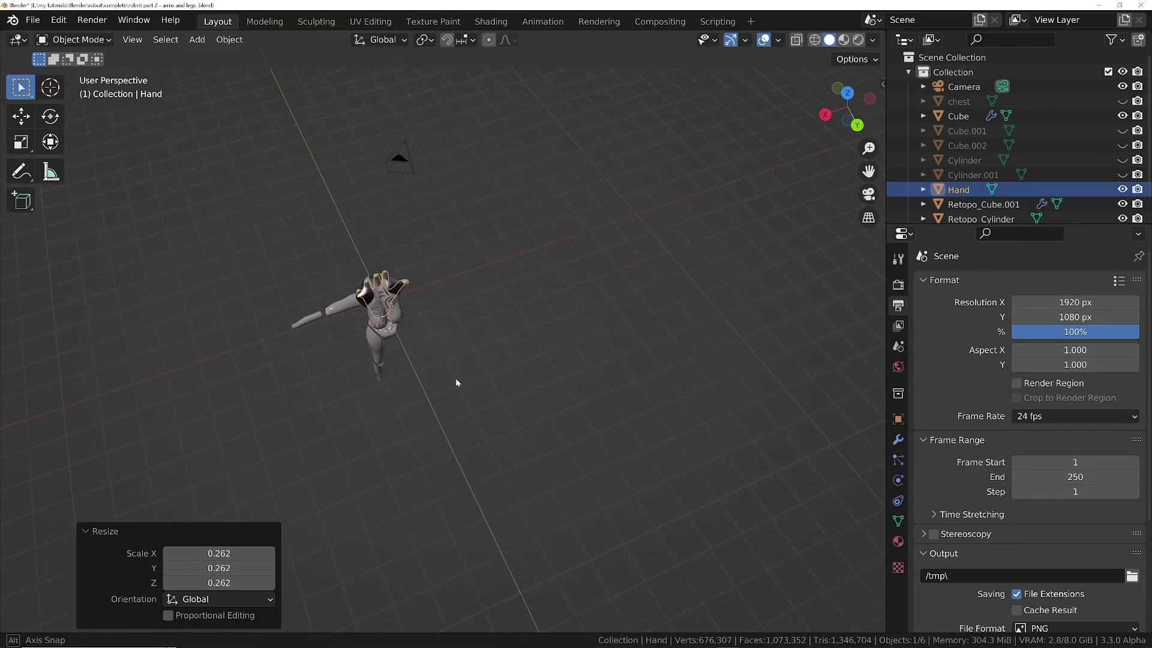
pyautogui.write('rz90')
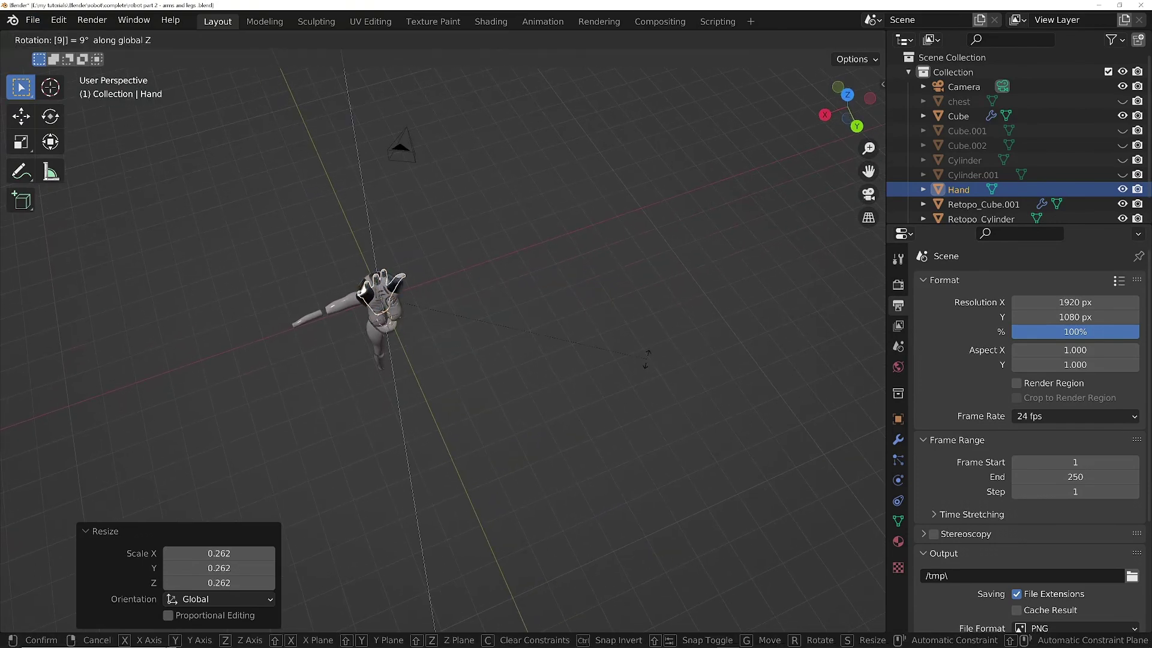
pyautogui.press('Return')
pyautogui.press('r')
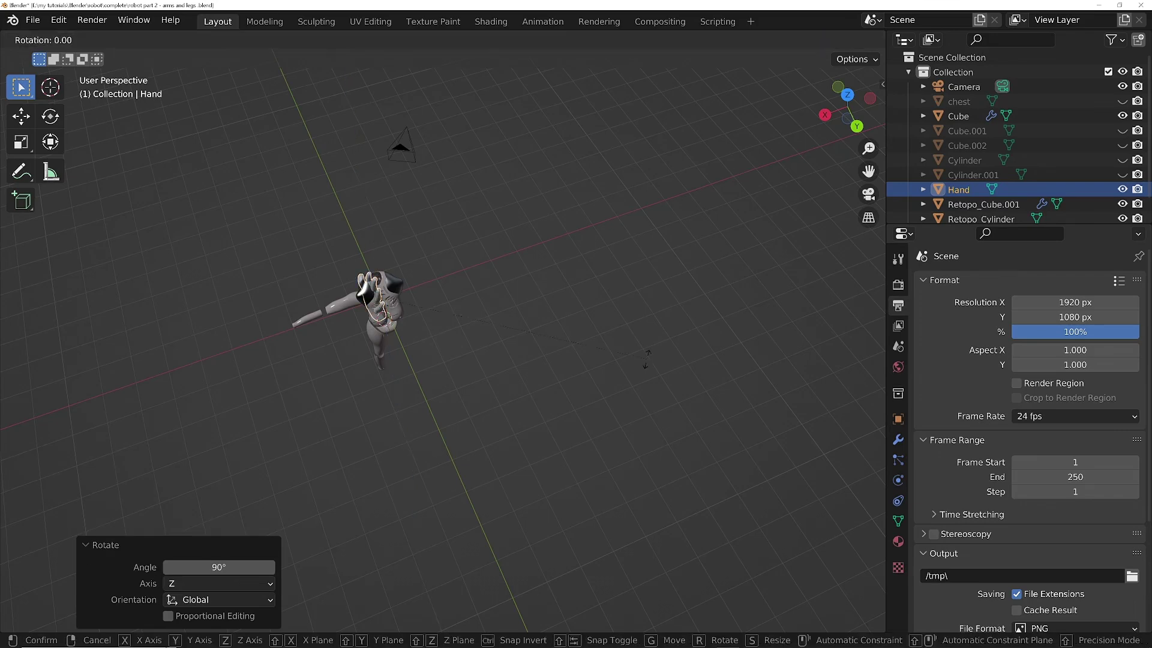
pyautogui.press('x')
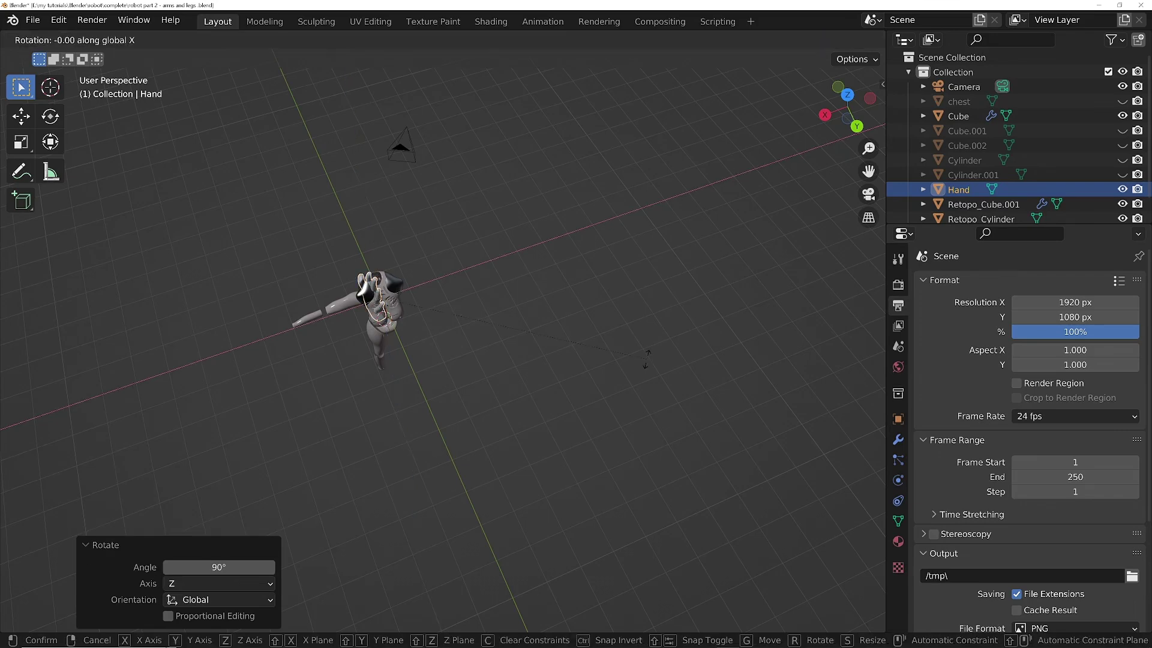
pyautogui.write('90')
pyautogui.press('Return')
# Step: Move the hand about 4.04 m along the global X axis, beyond the end of the forearm
pyautogui.press('g')
pyautogui.press('x')
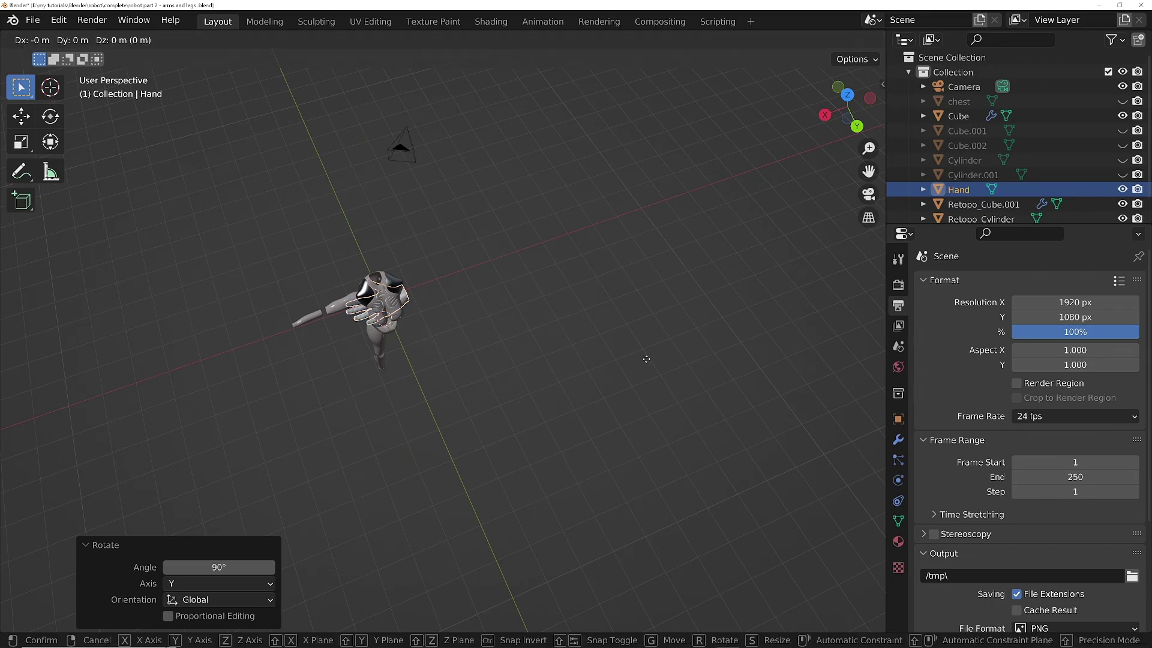
pyautogui.click(387, 344)
# Step: Mirror the hand by scaling it by -1 along the global Y axis
pyautogui.moveTo(386, 343); pyautogui.dragTo(498, 375, button='middle')
pyautogui.scroll(2, 337, 376)
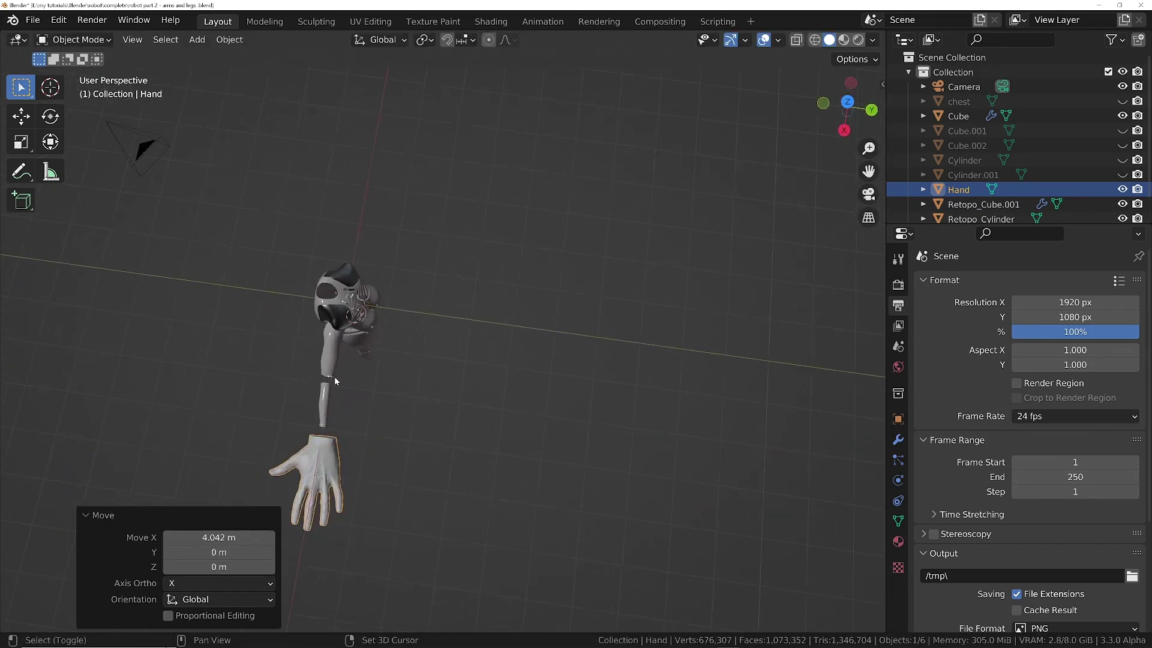
pyautogui.keyDown('shift'); pyautogui.moveTo(334, 377); pyautogui.dragTo(482, 236, button='middle'); pyautogui.keyUp('shift')
pyautogui.moveTo(473, 313); pyautogui.dragTo(463, 384, button='middle')
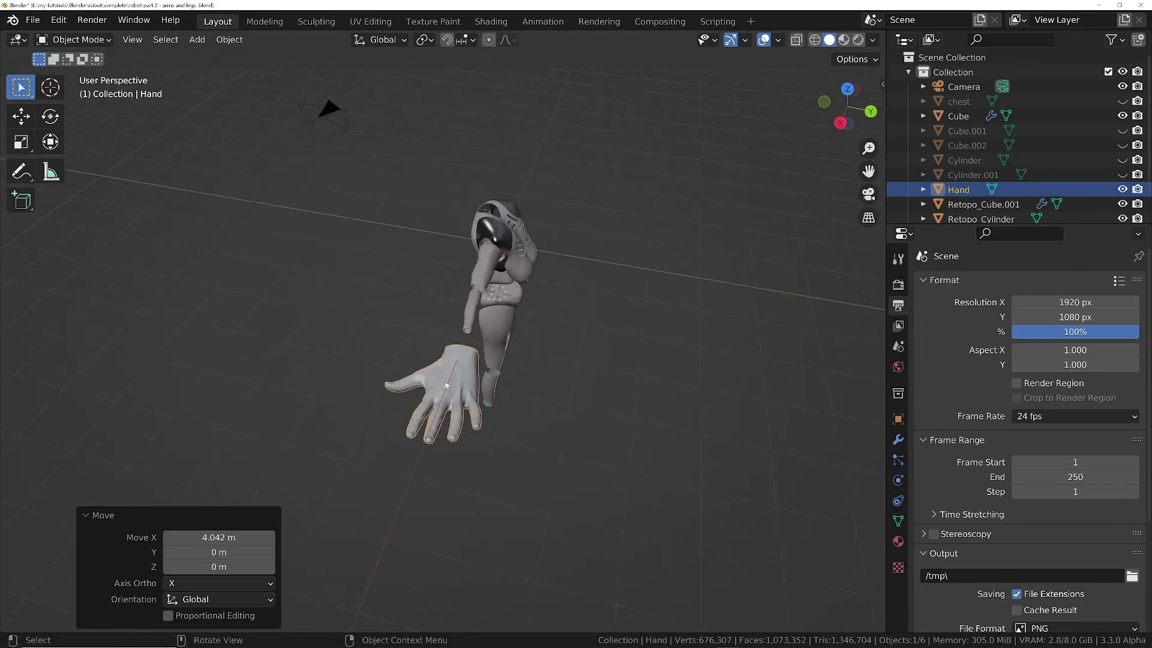
pyautogui.click(463, 384)
pyautogui.press('s')
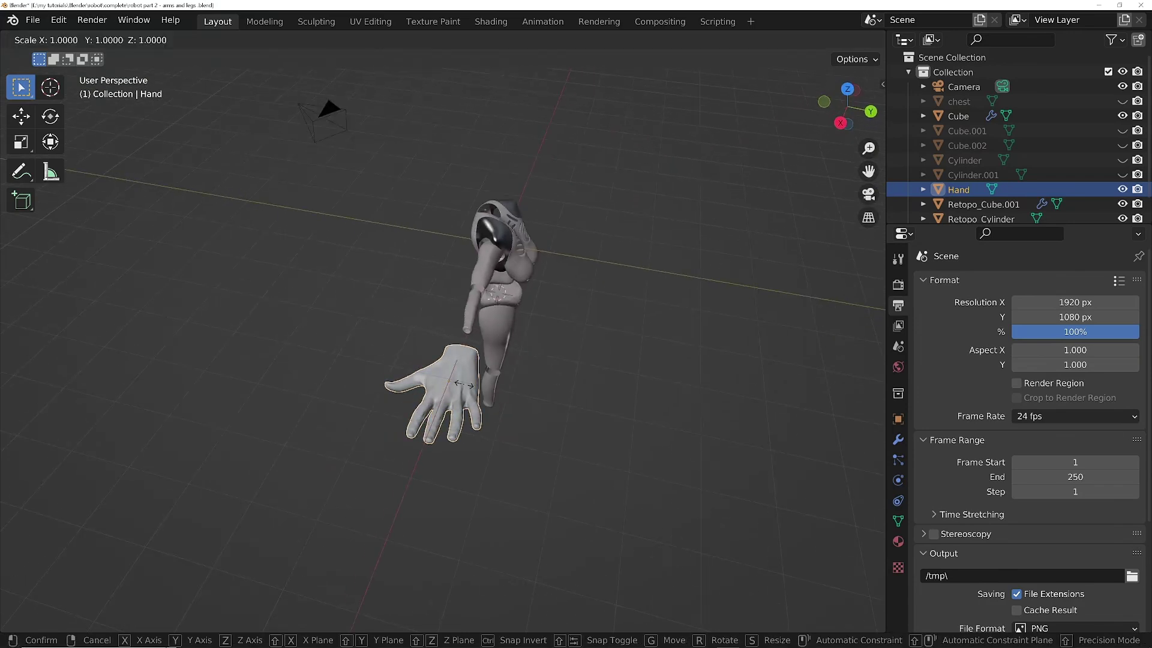
pyautogui.press('y')
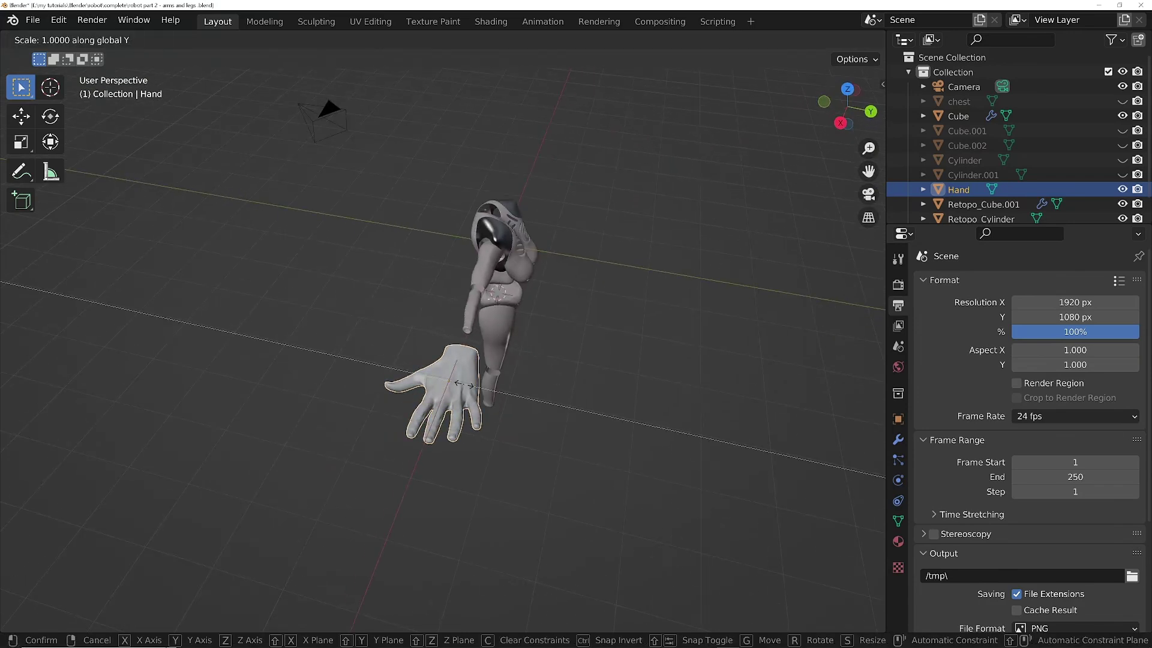
pyautogui.write('-1')
pyautogui.press('Return')
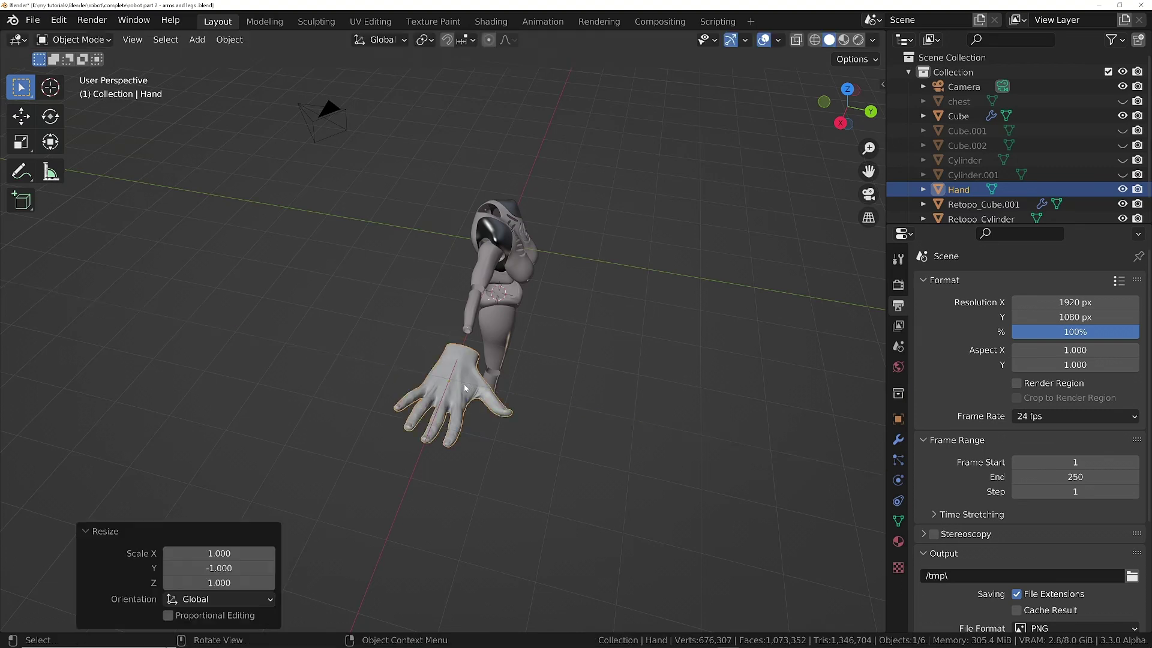
# Step: Scale the mirrored hand down uniformly by about 0.542
pyautogui.moveTo(465, 388); pyautogui.dragTo(401, 303, button='middle')
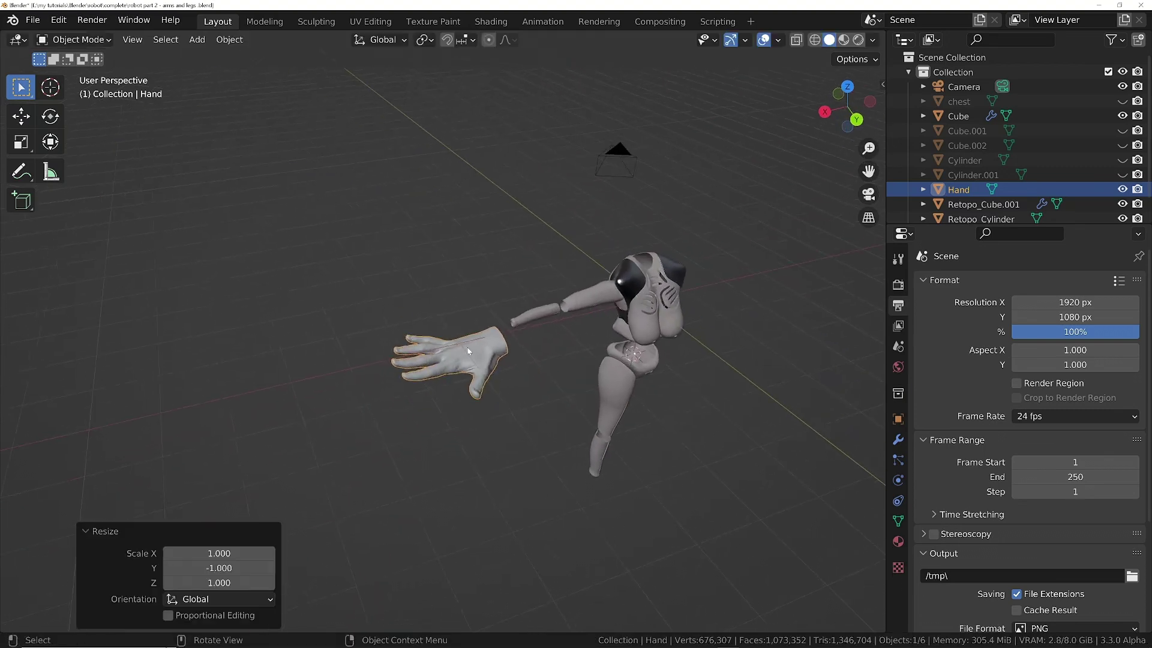
pyautogui.moveTo(469, 351); pyautogui.dragTo(456, 345, button='middle')
pyautogui.press('s')
pyautogui.click(441, 339)
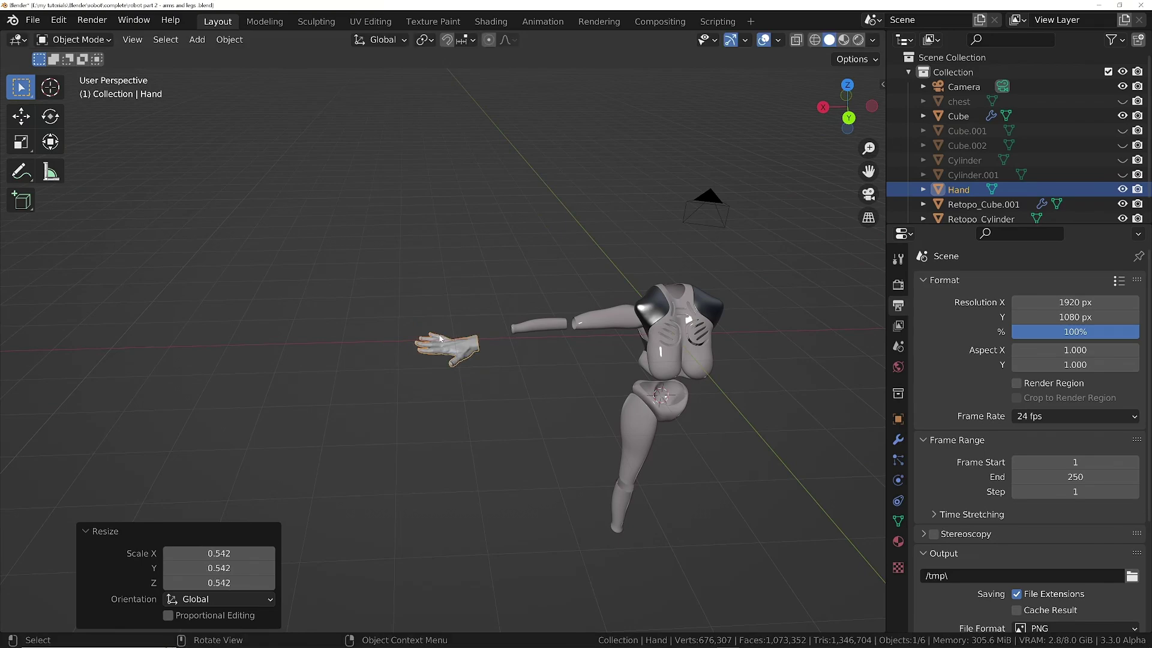
# Step: Move the hand up and across so it lines up with the end of the forearm
pyautogui.press('g')
pyautogui.click(472, 324)
pyautogui.press('g')
pyautogui.moveTo(420, 343); pyautogui.dragTo(690, 360, button='middle')
pyautogui.click(516, 387)
# Step: Scale the hand down uniformly by about 0.915 to suit the wrist
pyautogui.scroll(8, 516, 384)
pyautogui.press('s')
pyautogui.click(636, 360)
# Step: Apply the hand's scale transform
pyautogui.scroll(-7, 630, 366)
pyautogui.moveTo(624, 384); pyautogui.dragTo(586, 341, button='middle')
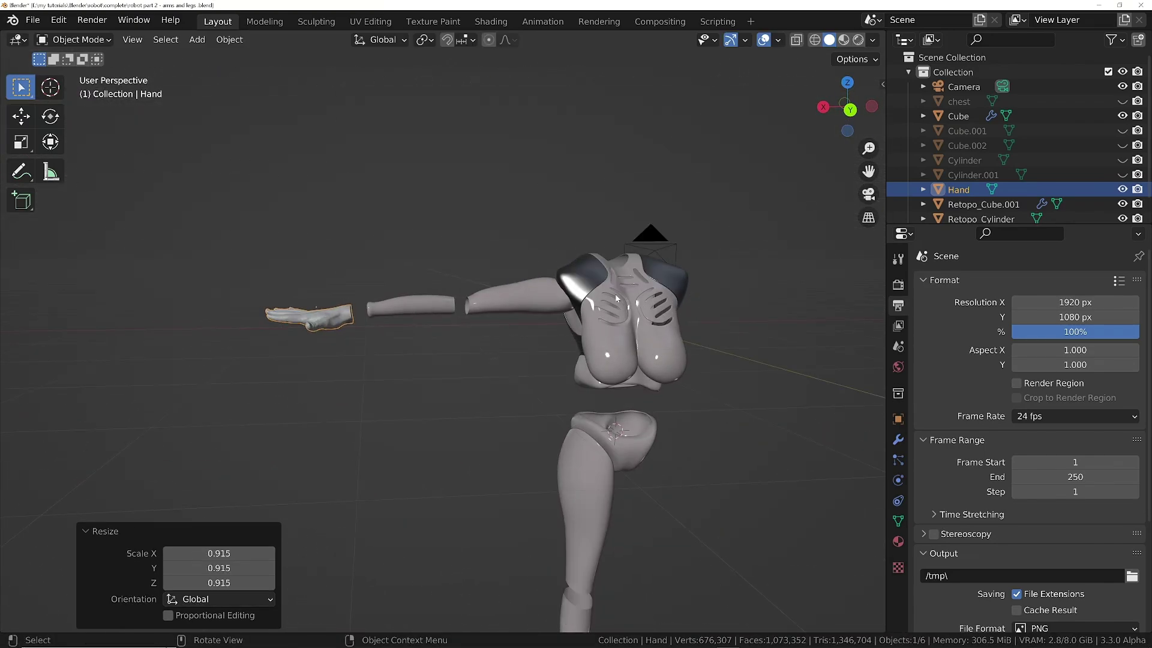
pyautogui.moveTo(615, 299); pyautogui.dragTo(661, 400, button='middle')
pyautogui.keyDown('ctrl'); pyautogui.moveTo(280, 432); pyautogui.dragTo(363, 306, button='middle'); pyautogui.keyUp('ctrl')
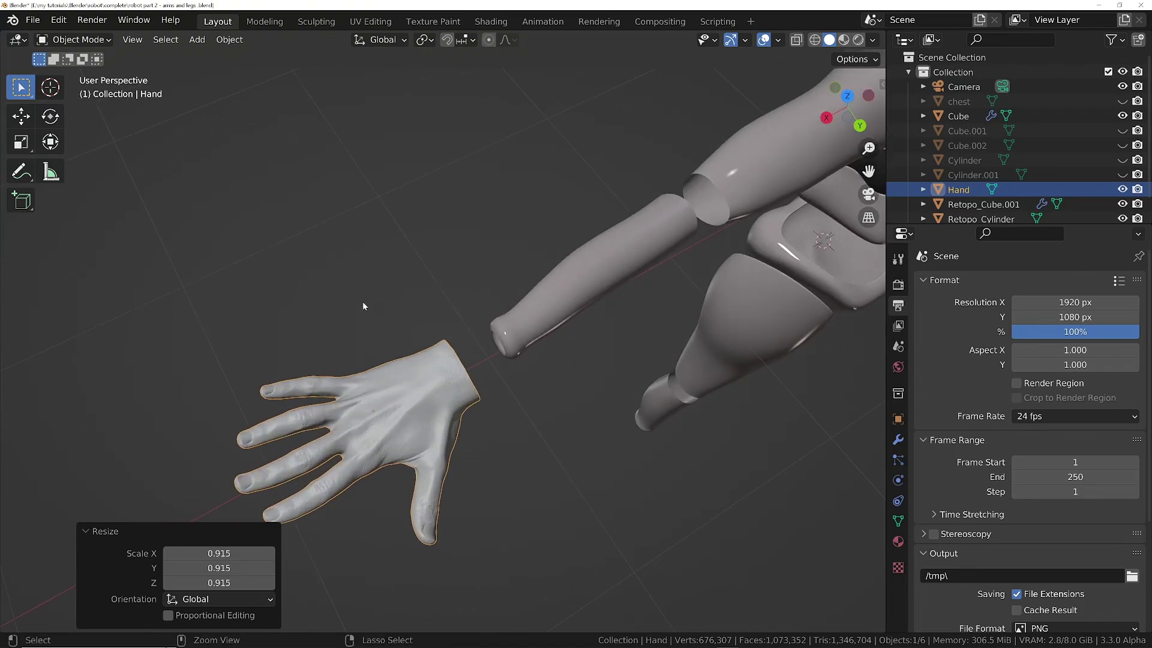
pyautogui.keyDown('shift'); pyautogui.moveTo(380, 421); pyautogui.dragTo(469, 297, button='middle'); pyautogui.keyUp('shift')
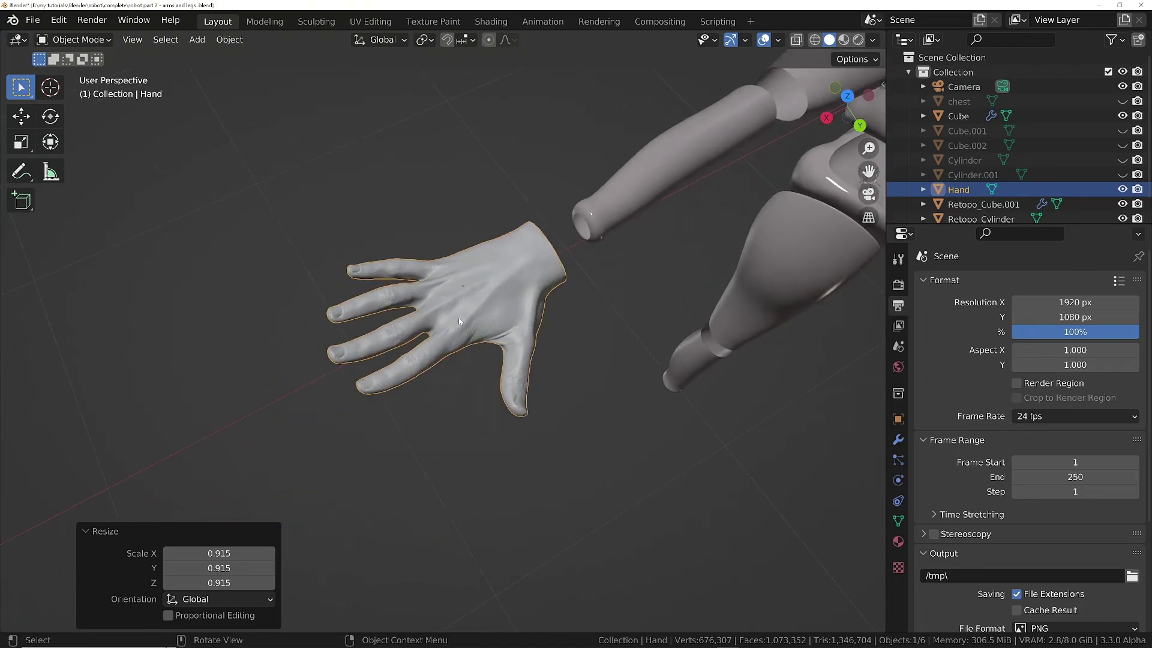
pyautogui.hotkey('ctrl', 'a')
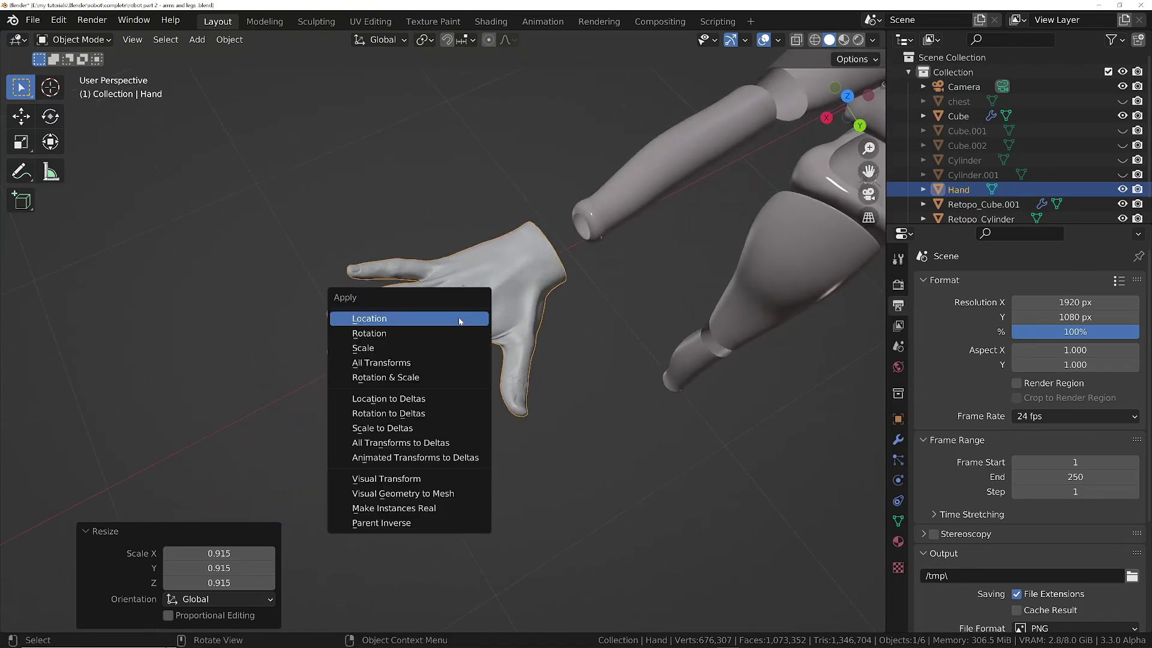
pyautogui.click(421, 356)
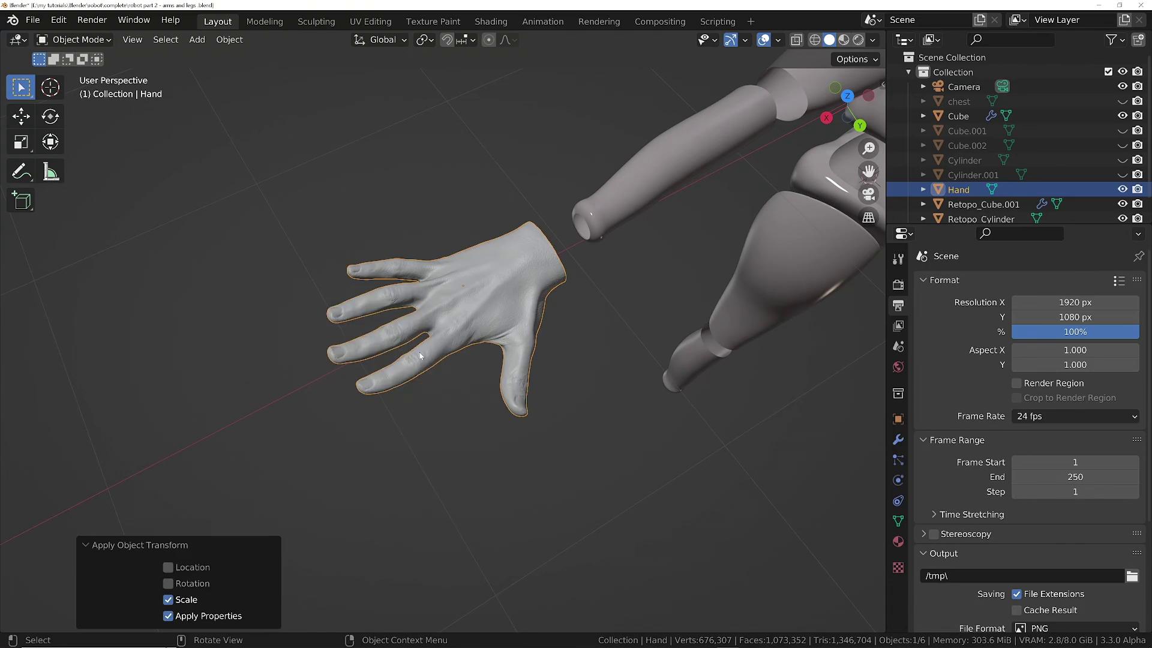
# Step: Turn on the Face Orientation overlay and inspect the normals of the hand and the body parts
pyautogui.moveTo(476, 266); pyautogui.dragTo(491, 251, button='middle')
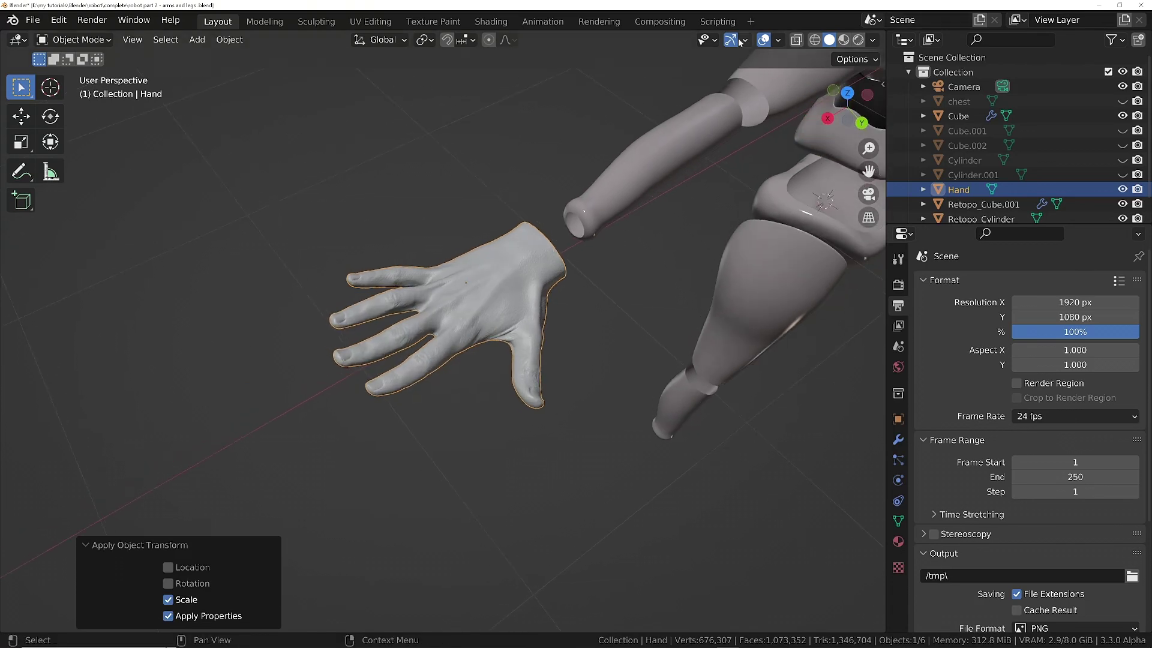
pyautogui.click(780, 39)
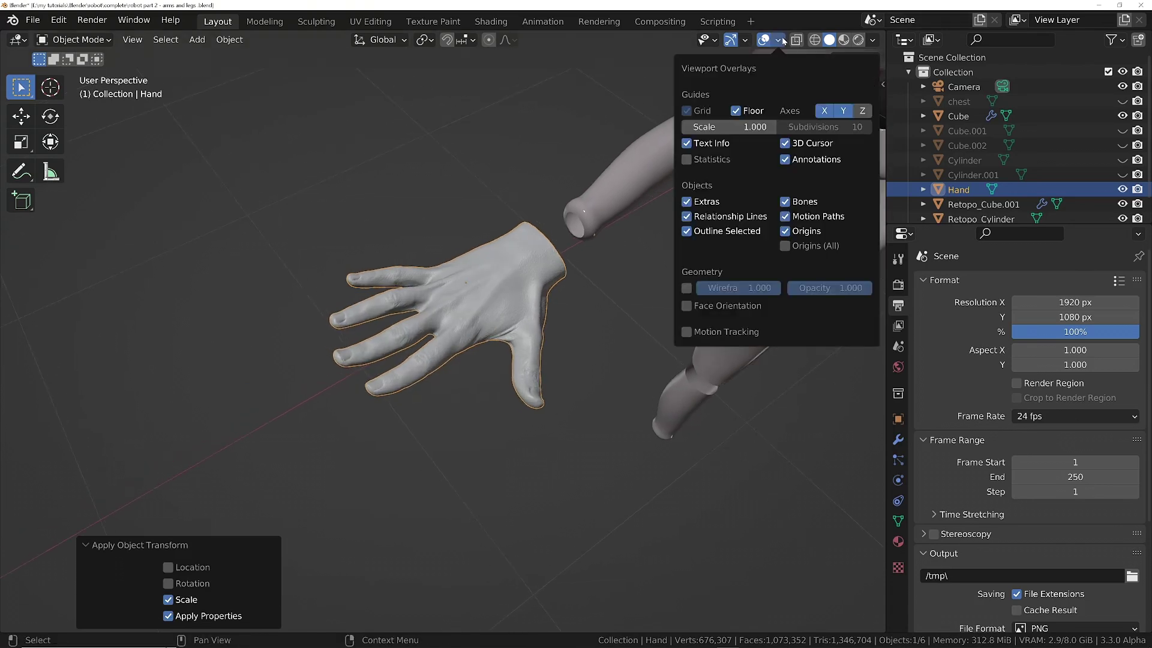
pyautogui.click(686, 306)
pyautogui.moveTo(600, 324); pyautogui.dragTo(473, 314, button='middle')
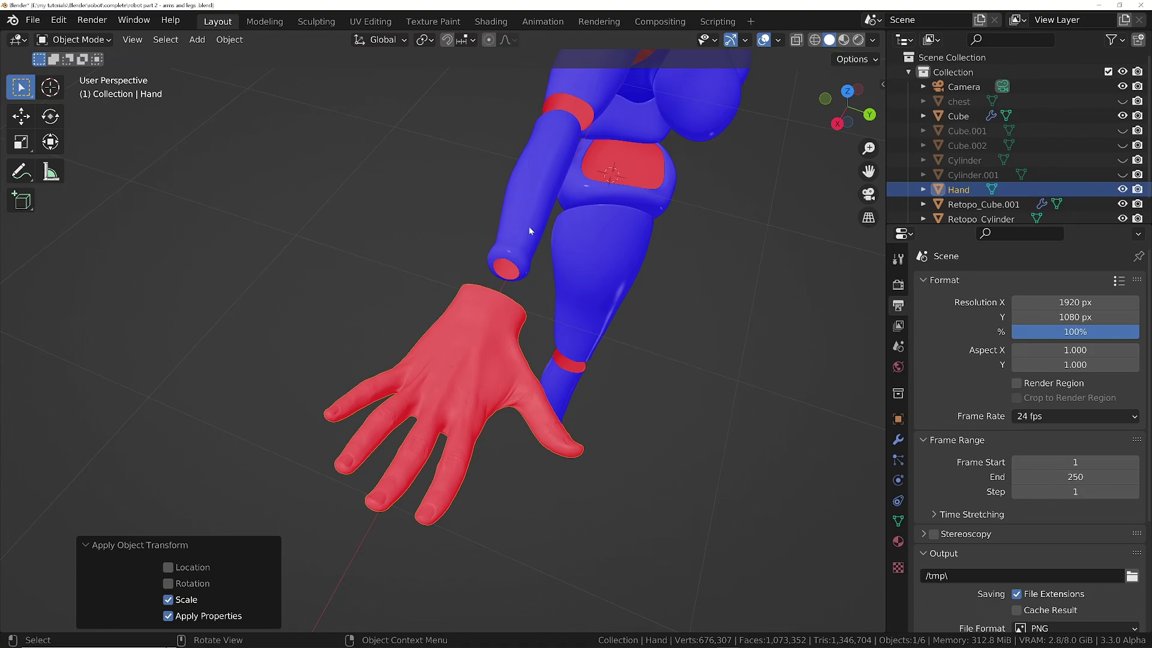
pyautogui.moveTo(453, 373); pyautogui.dragTo(461, 397, button='middle')
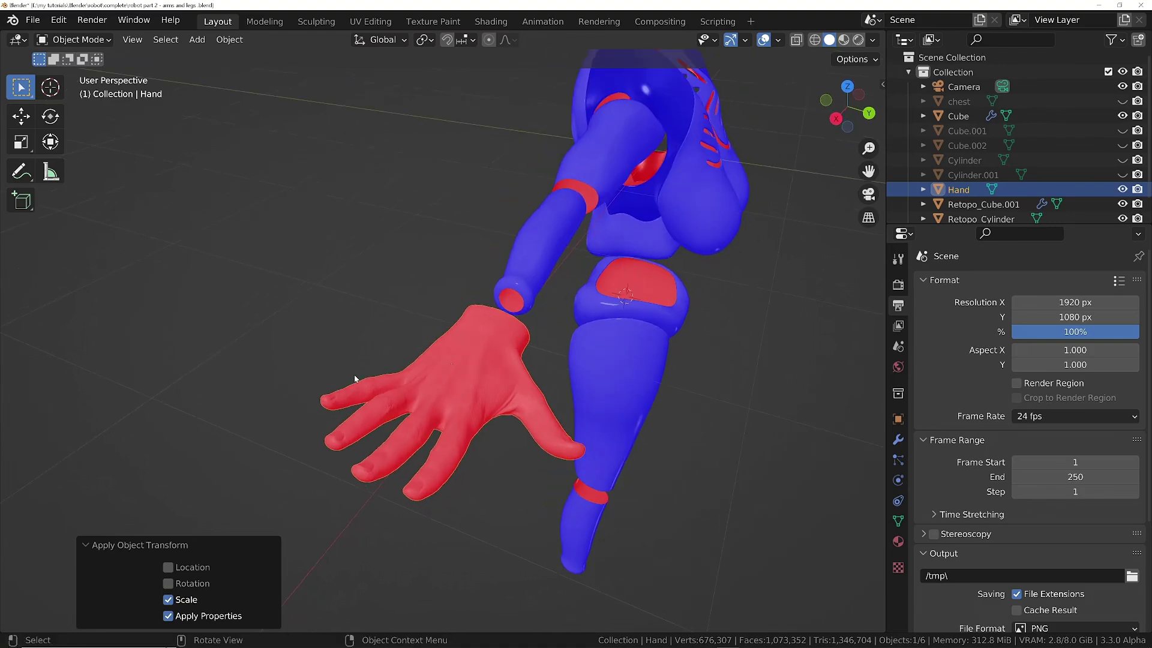
# Step: Flip the normals of the entire hand mesh and return to Object Mode
pyautogui.hotkey('ctrl', 'Tab')
pyautogui.click(528, 385)
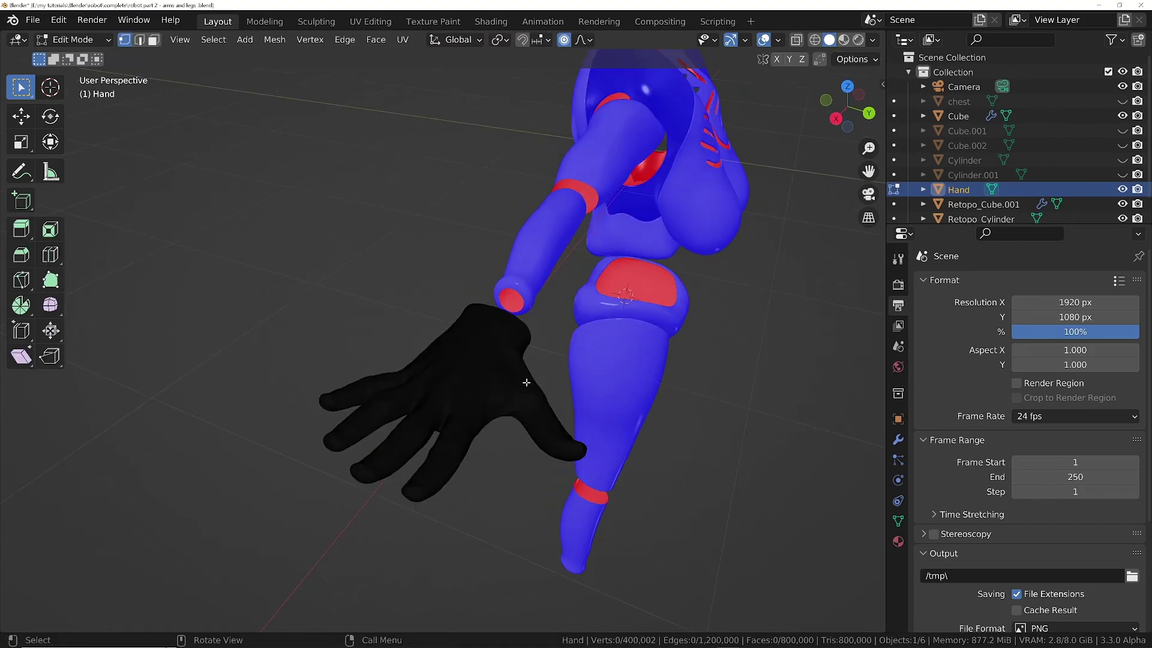
pyautogui.press('a')
pyautogui.moveTo(526, 382); pyautogui.dragTo(459, 395, button='middle')
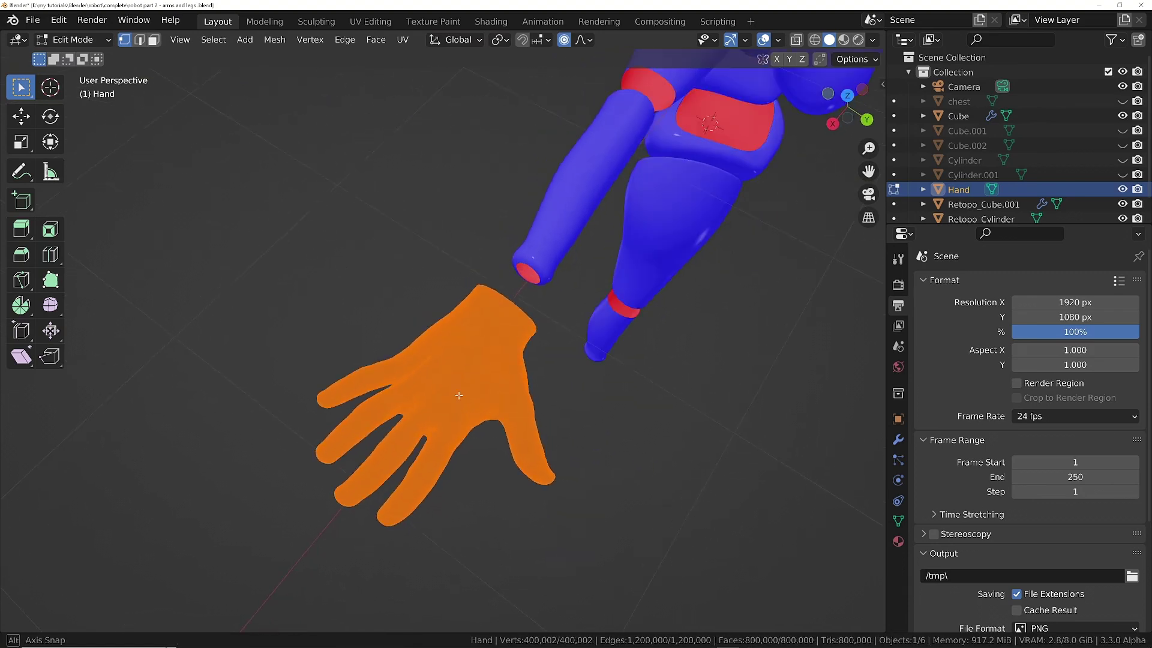
pyautogui.press('F3')
pyautogui.write('flip')
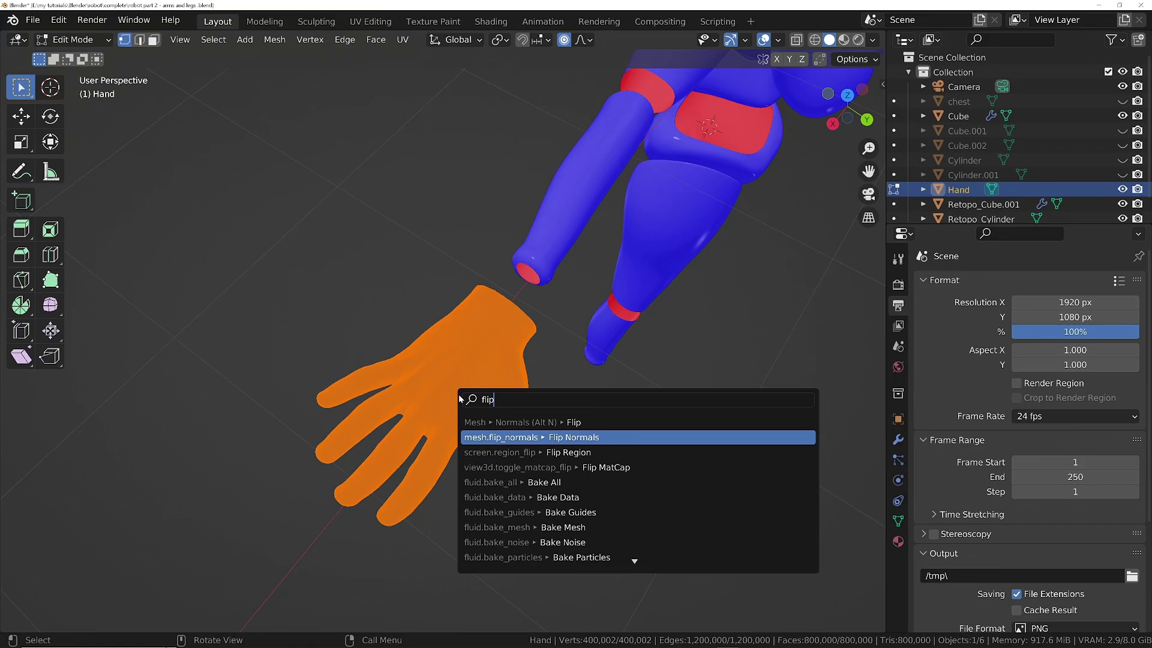
pyautogui.press('Return')
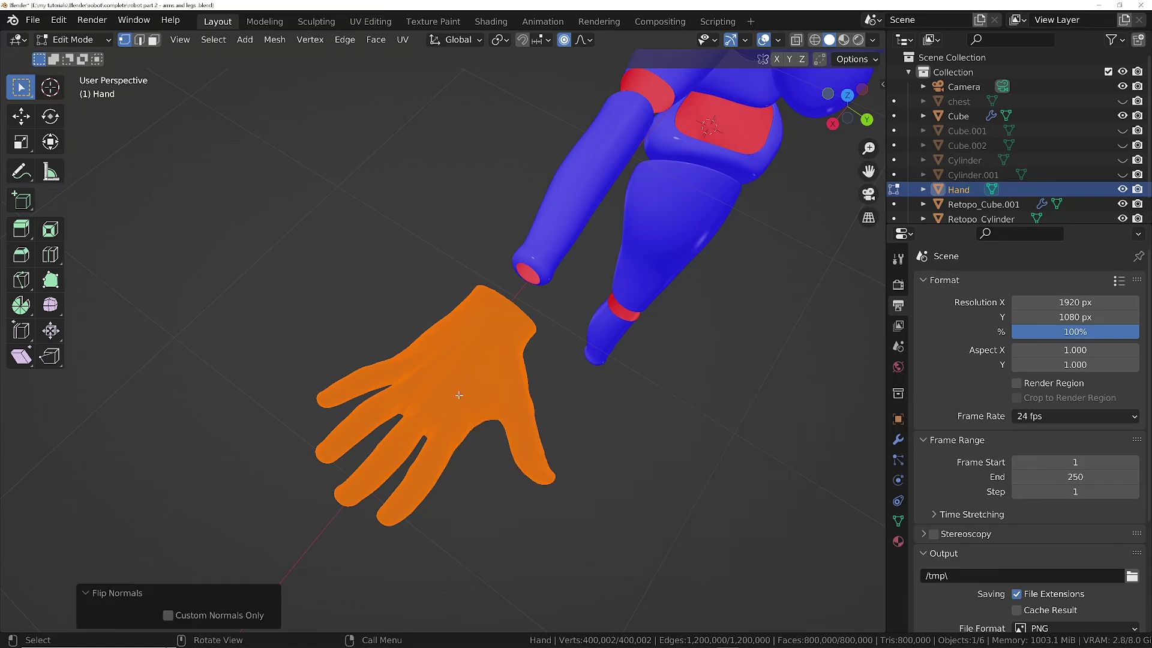
pyautogui.scroll(10, 405, 402)
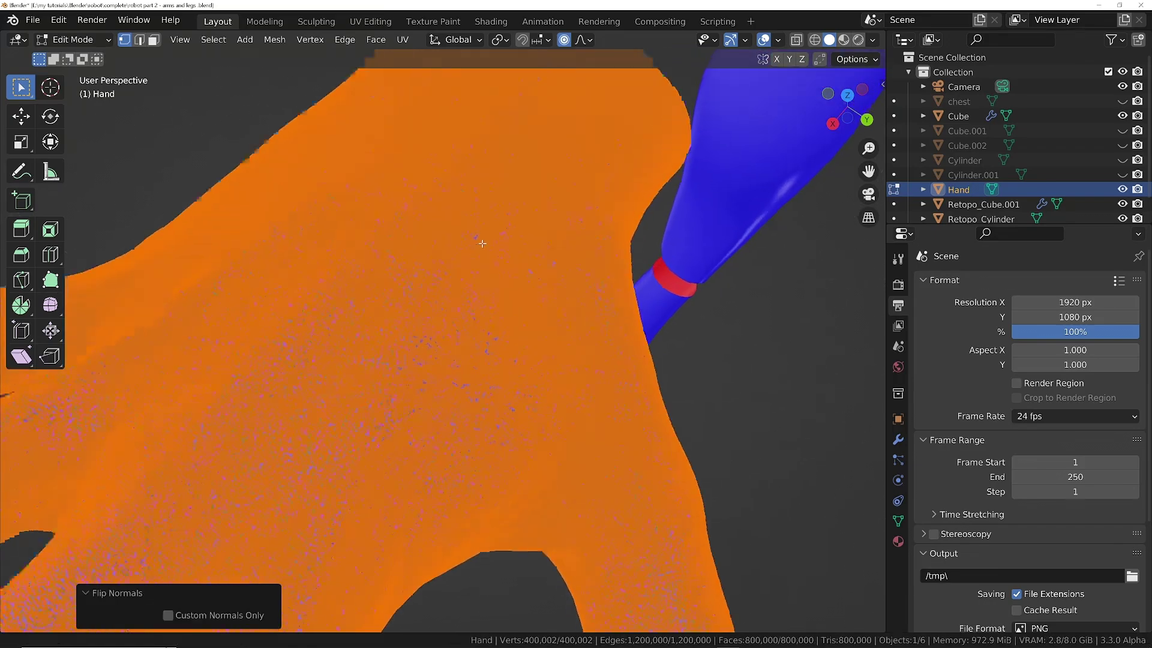
pyautogui.hotkey('ctrl', 'Tab')
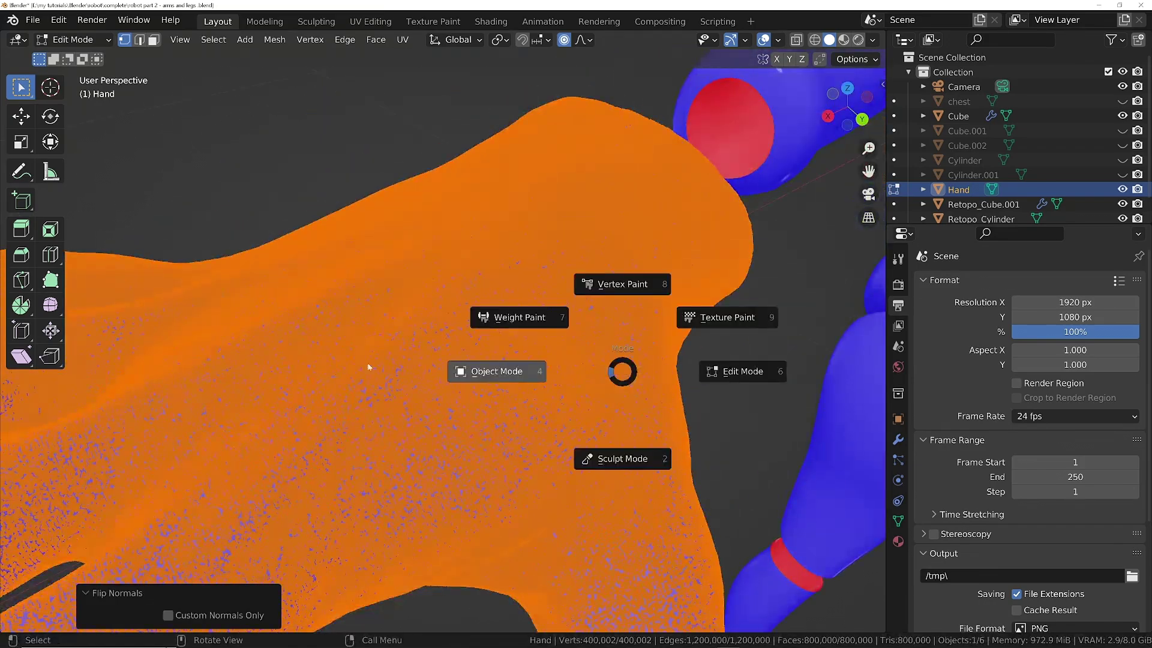
pyautogui.click(367, 363)
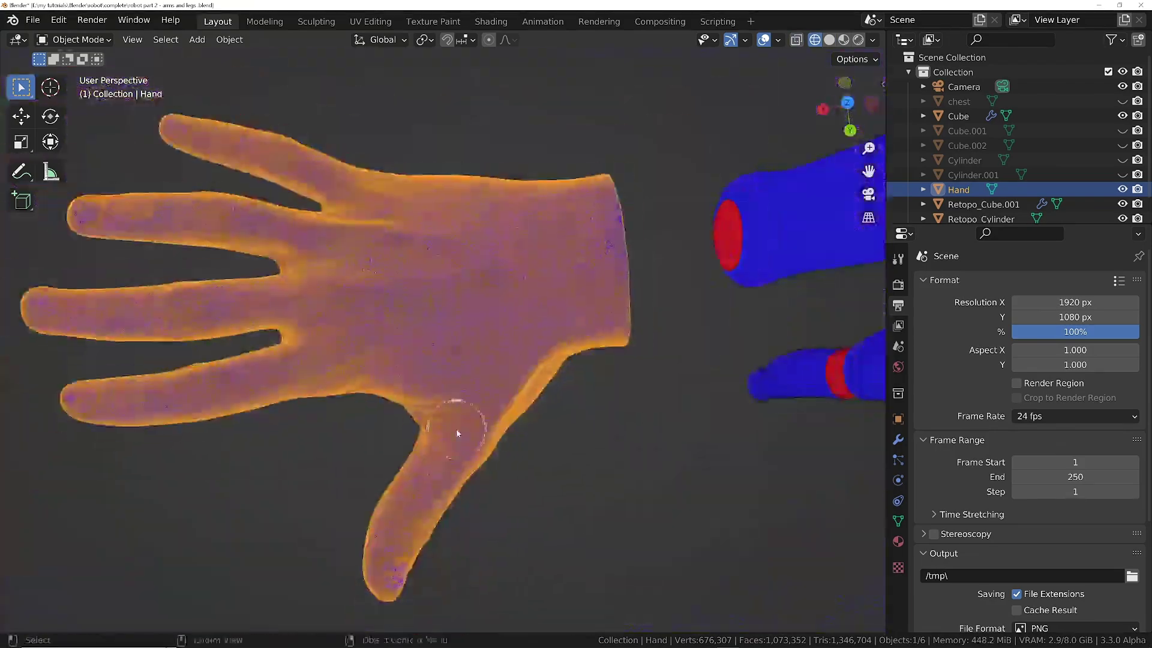
# Step: Inspect the hand beside the forearm in wireframe shading and show the Quad Remesher settings
pyautogui.scroll(-4, 456, 428)
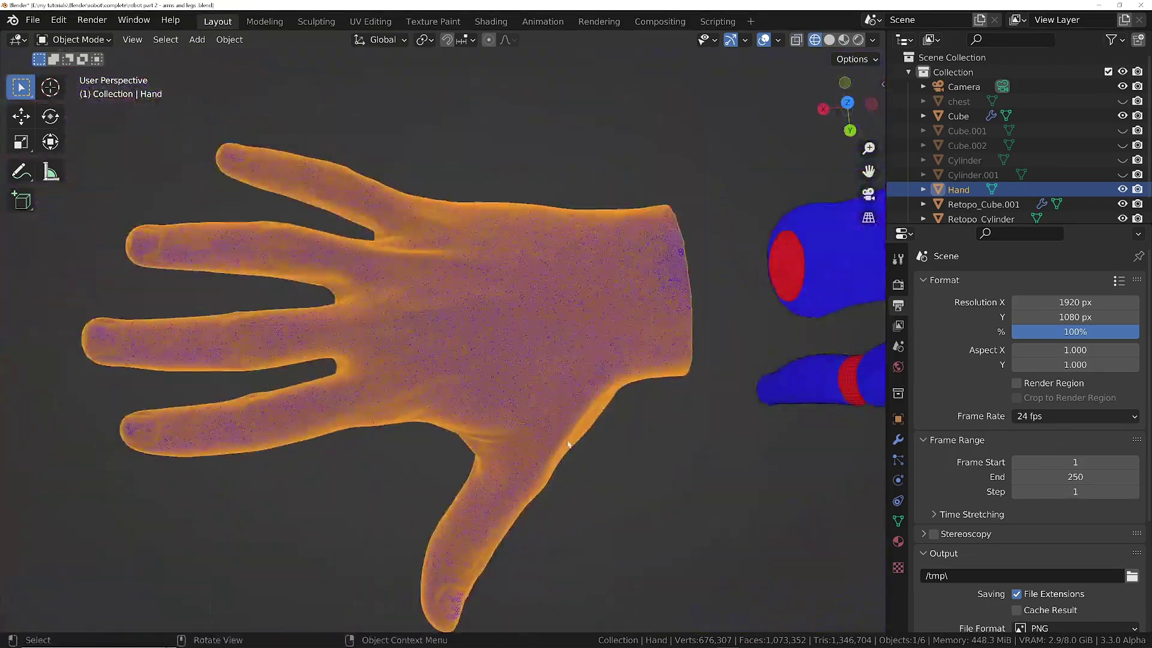
pyautogui.moveTo(581, 365); pyautogui.dragTo(480, 387, button='middle')
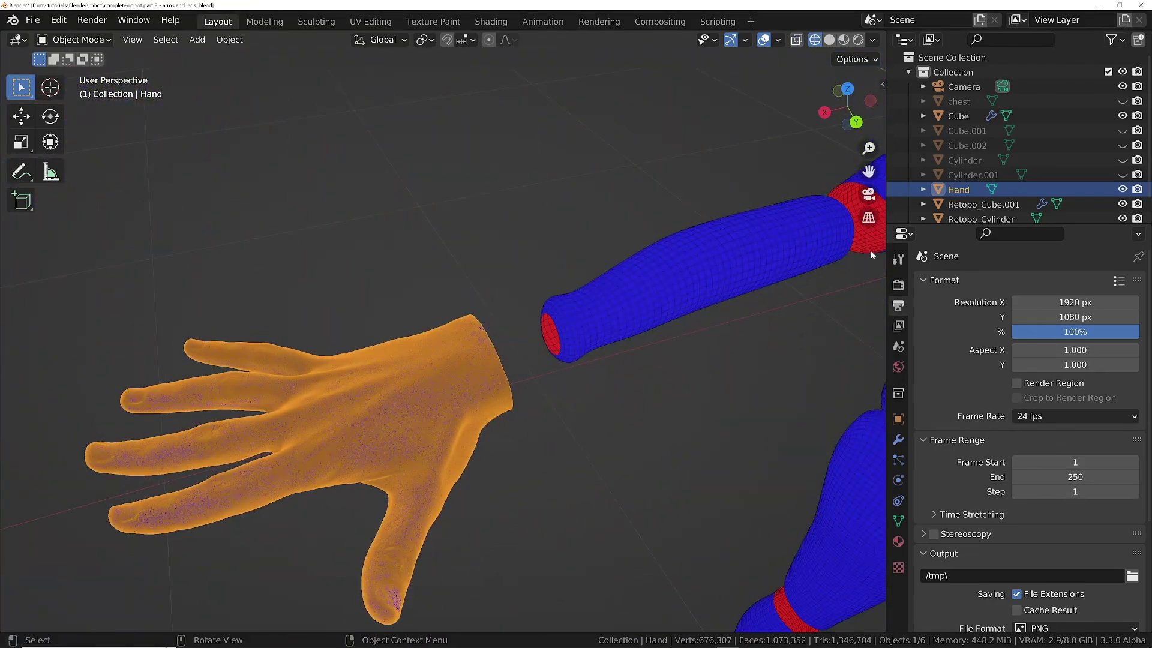
pyautogui.press('n')
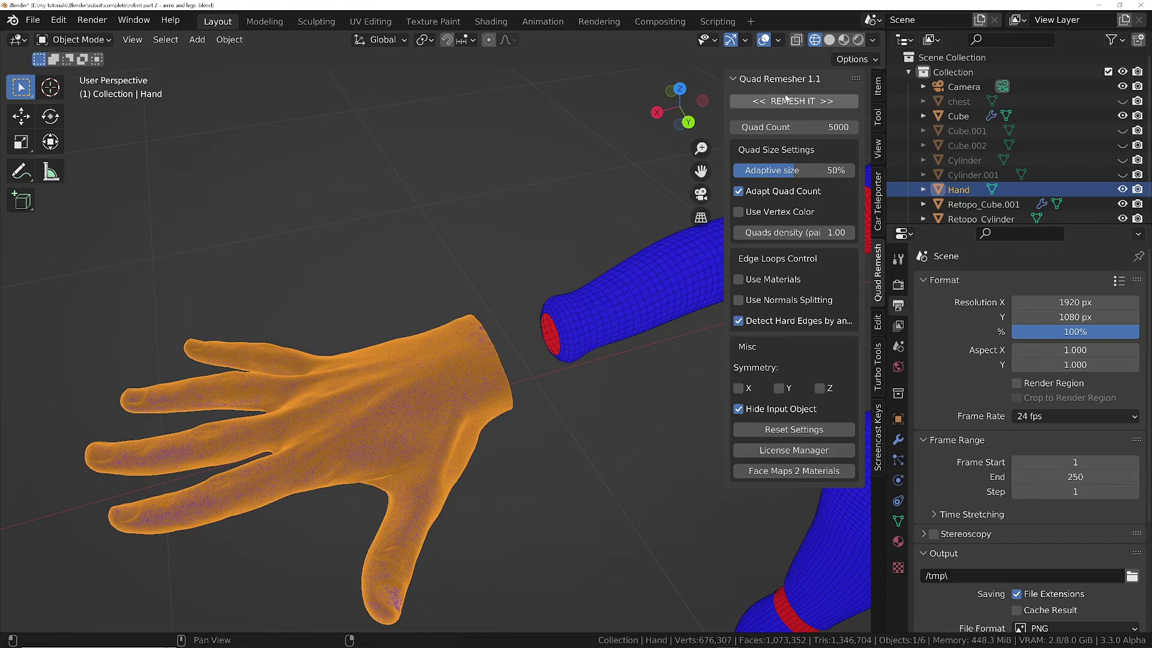
pyautogui.click(898, 521)
pyautogui.scroll(-8, 963, 334)
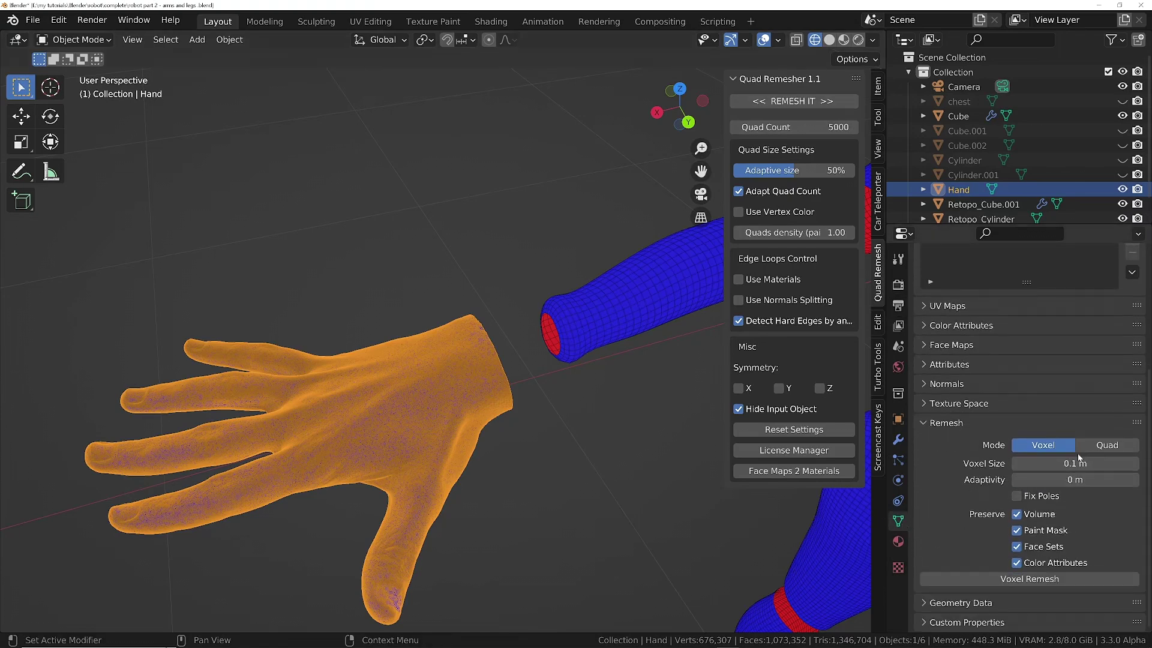
pyautogui.click(1117, 445)
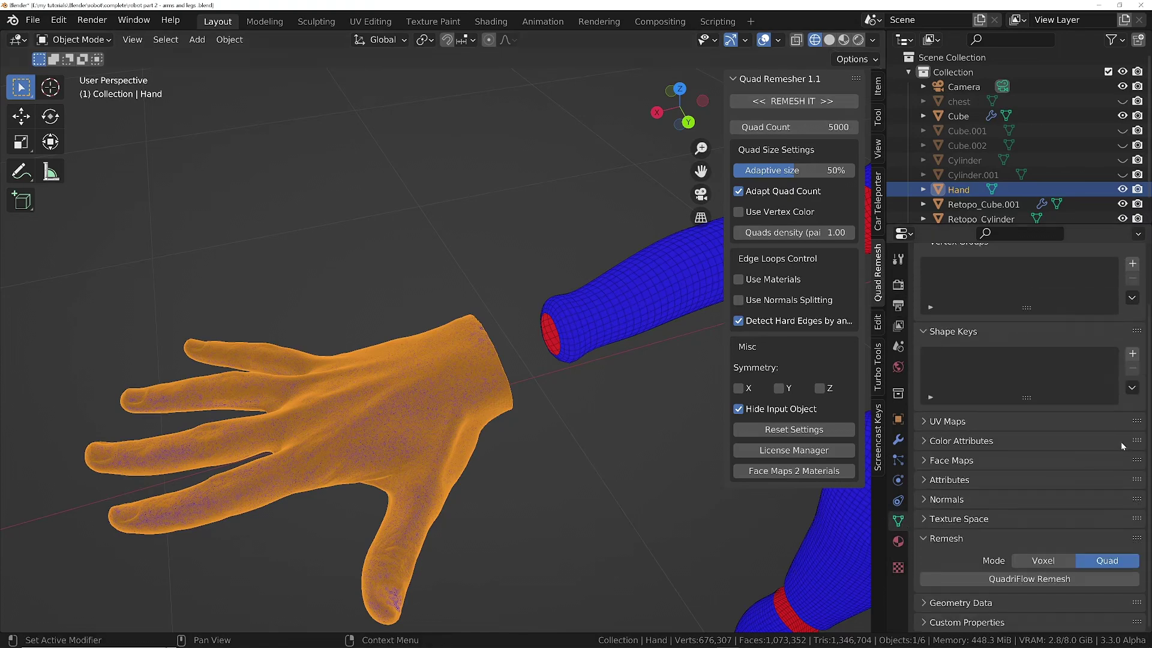
pyautogui.click(1041, 578)
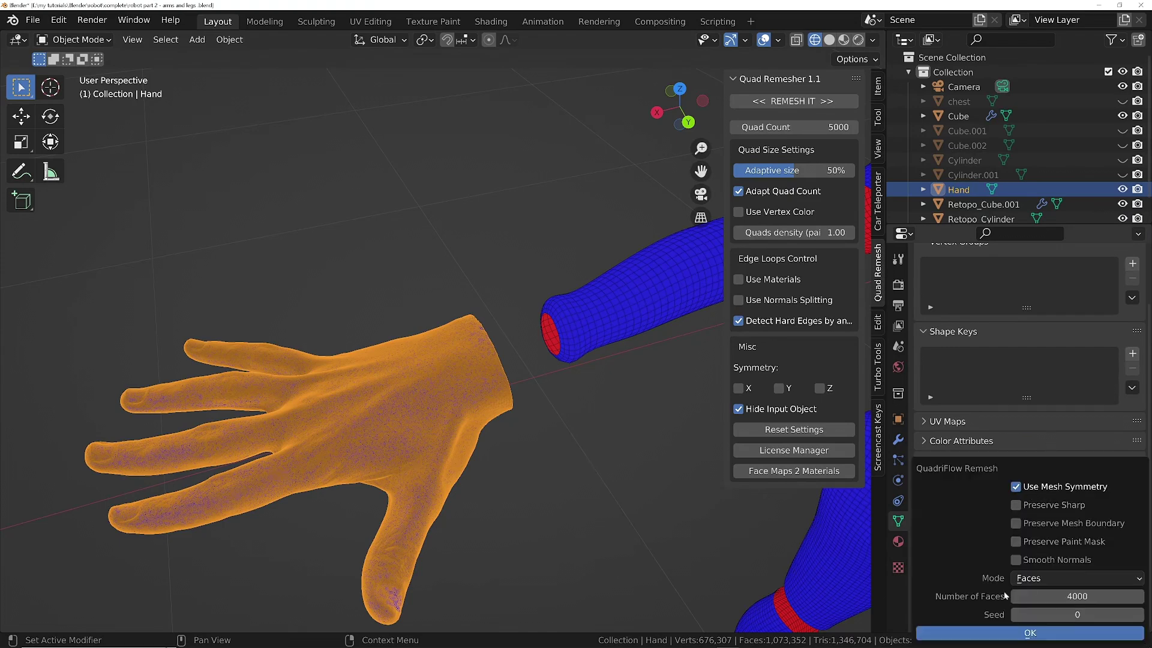
pyautogui.press('Escape')
# Step: Remesh the hand with Quad Remesher at a quad count of 5000 and check the result
pyautogui.scroll(-2, 701, 60)
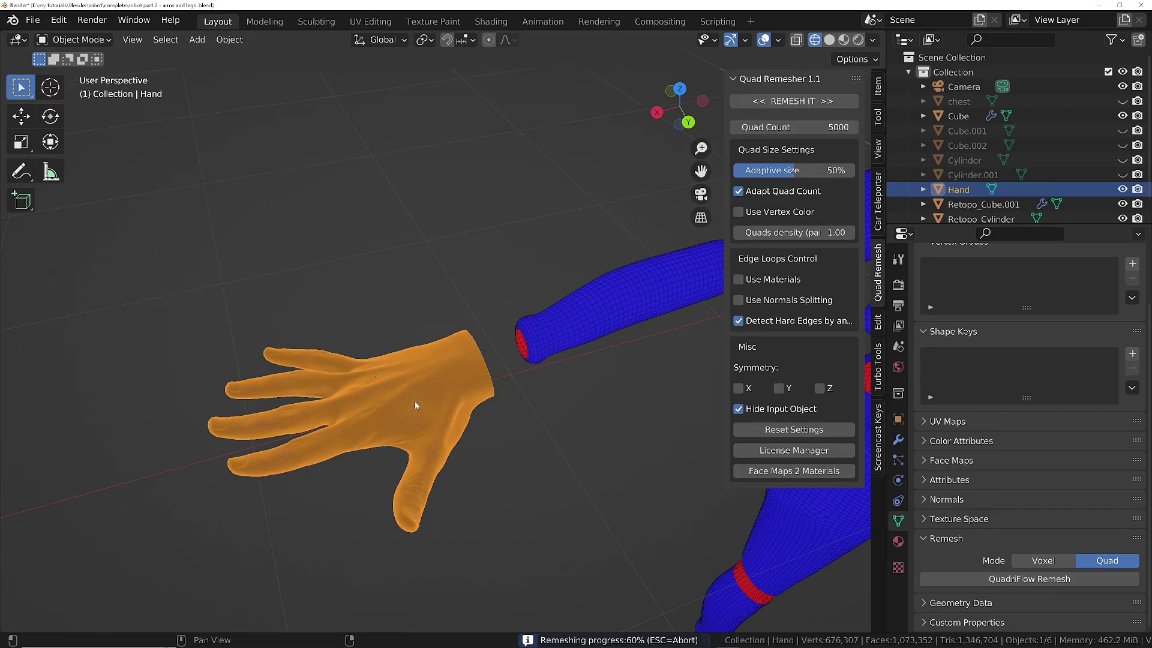
pyautogui.scroll(4, 406, 388)
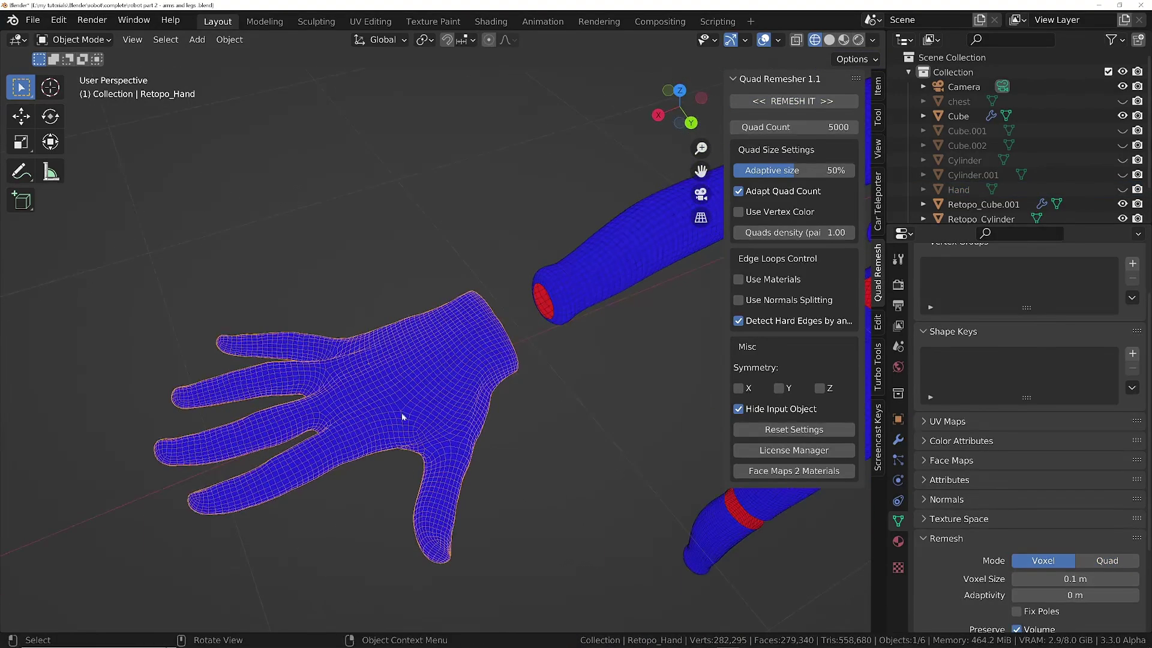
pyautogui.moveTo(504, 262); pyautogui.dragTo(538, 428, button='middle')
pyautogui.moveTo(458, 342); pyautogui.dragTo(387, 362, button='middle')
# Step: Turn off the Face Orientation overlay and examine the edge flow around the remeshed hand's fingers
pyautogui.click(779, 41)
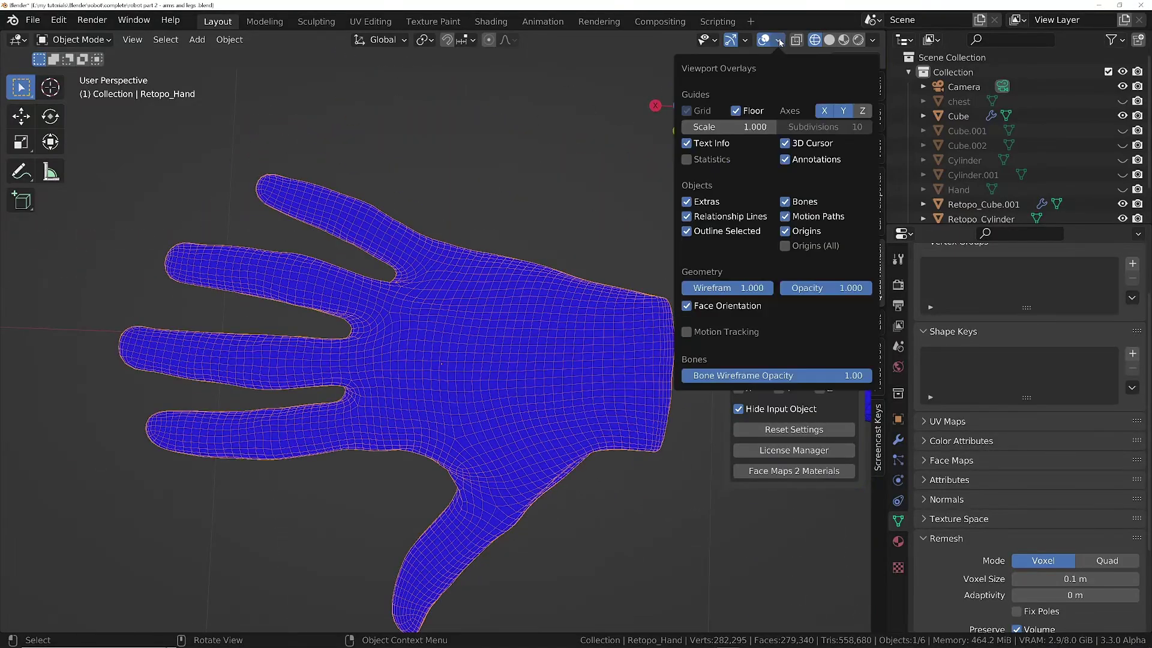
pyautogui.click(686, 307)
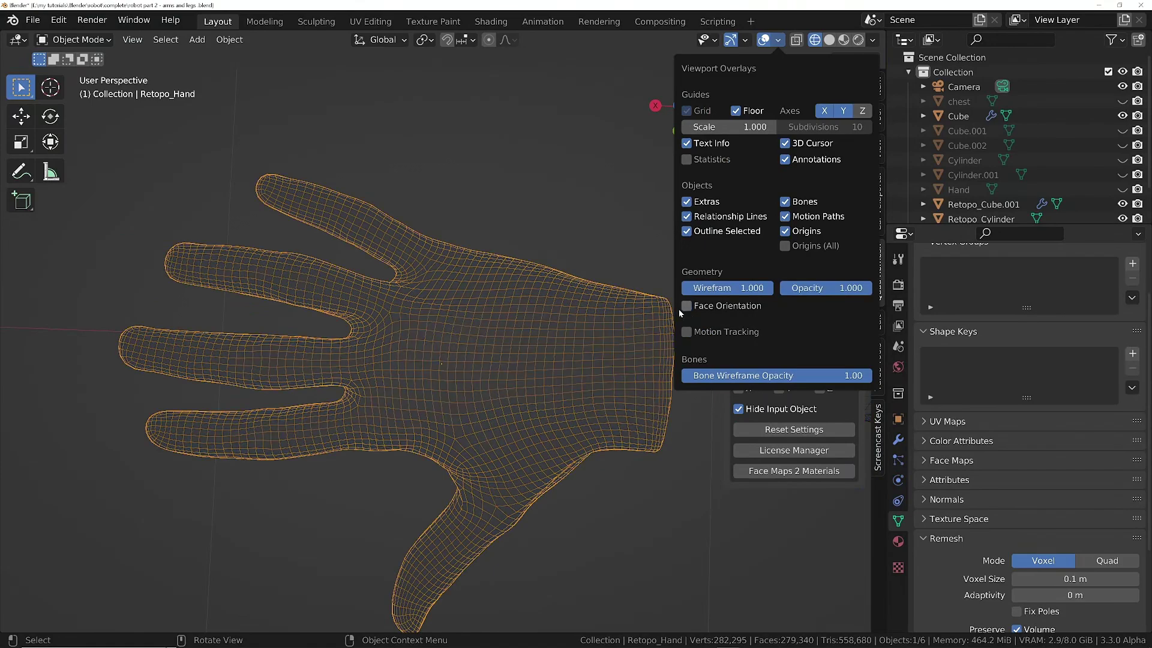
pyautogui.moveTo(570, 318); pyautogui.dragTo(426, 353, button='middle')
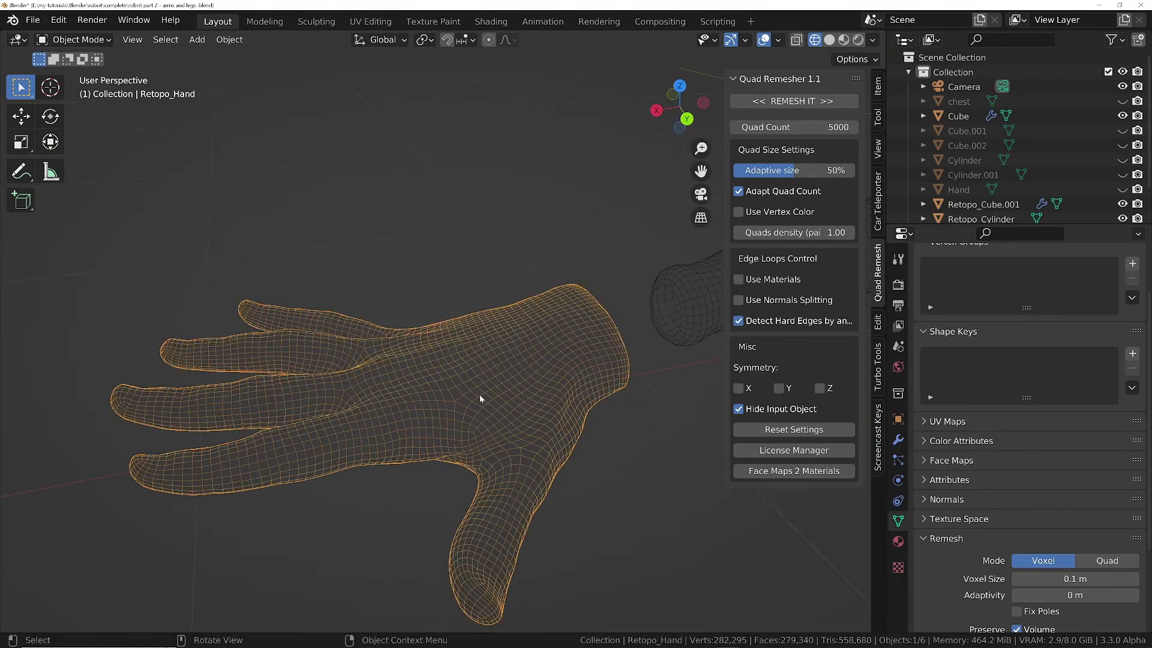
pyautogui.moveTo(257, 431); pyautogui.dragTo(382, 447, button='middle')
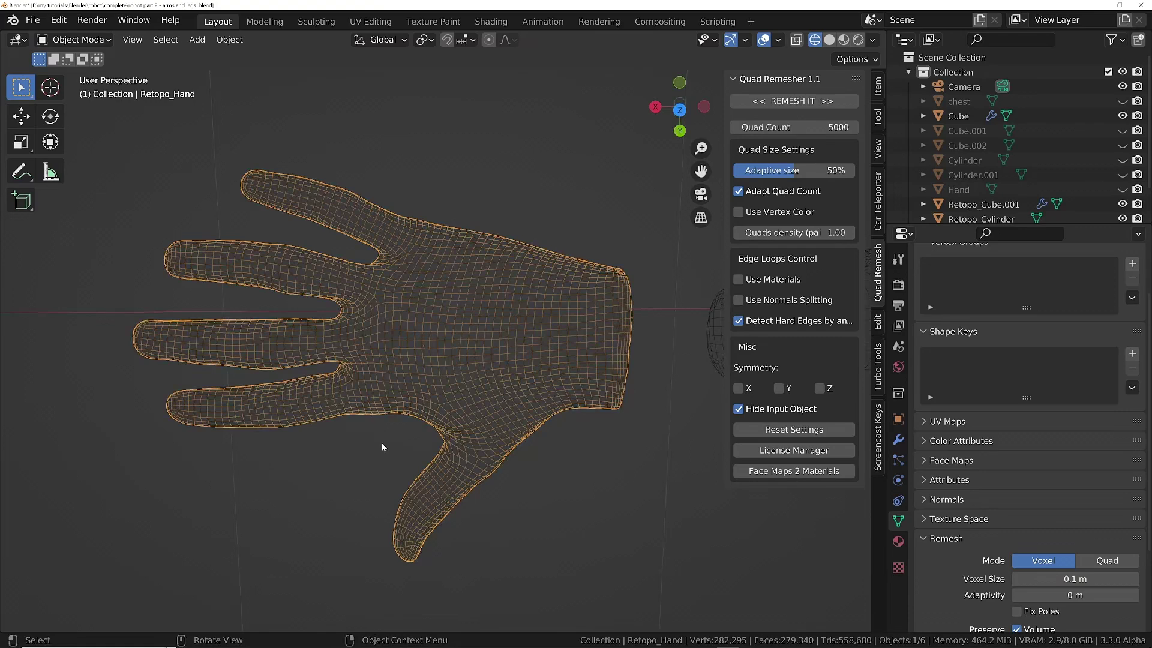
pyautogui.moveTo(368, 404); pyautogui.dragTo(309, 396, button='middle')
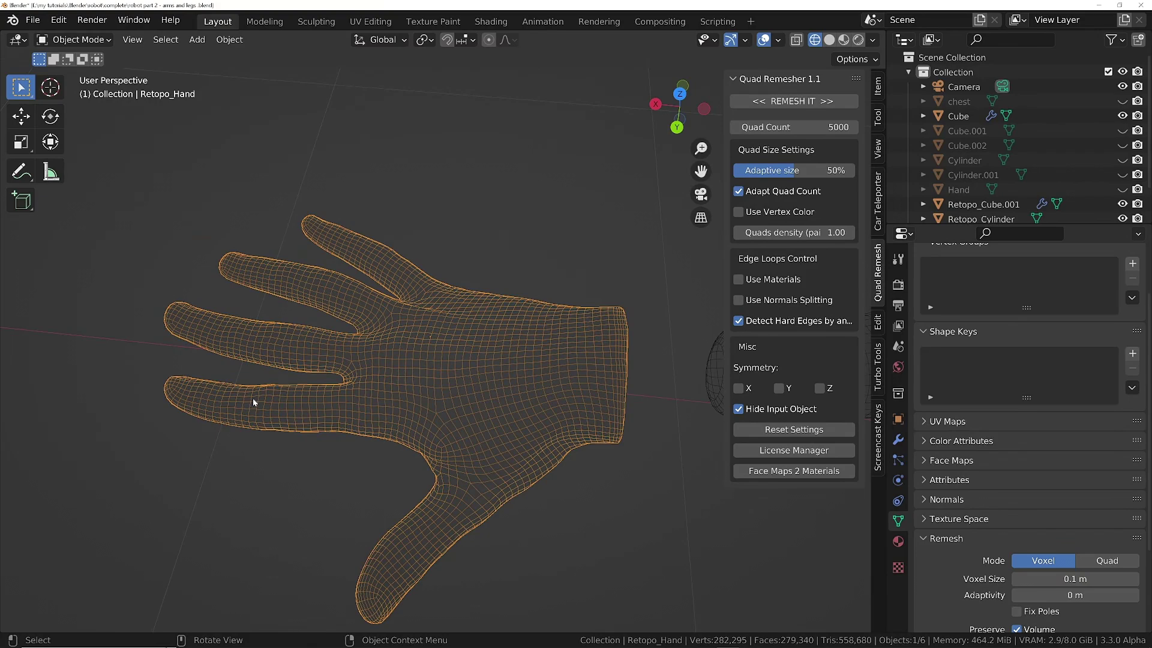
pyautogui.moveTo(276, 403); pyautogui.dragTo(289, 444, button='middle')
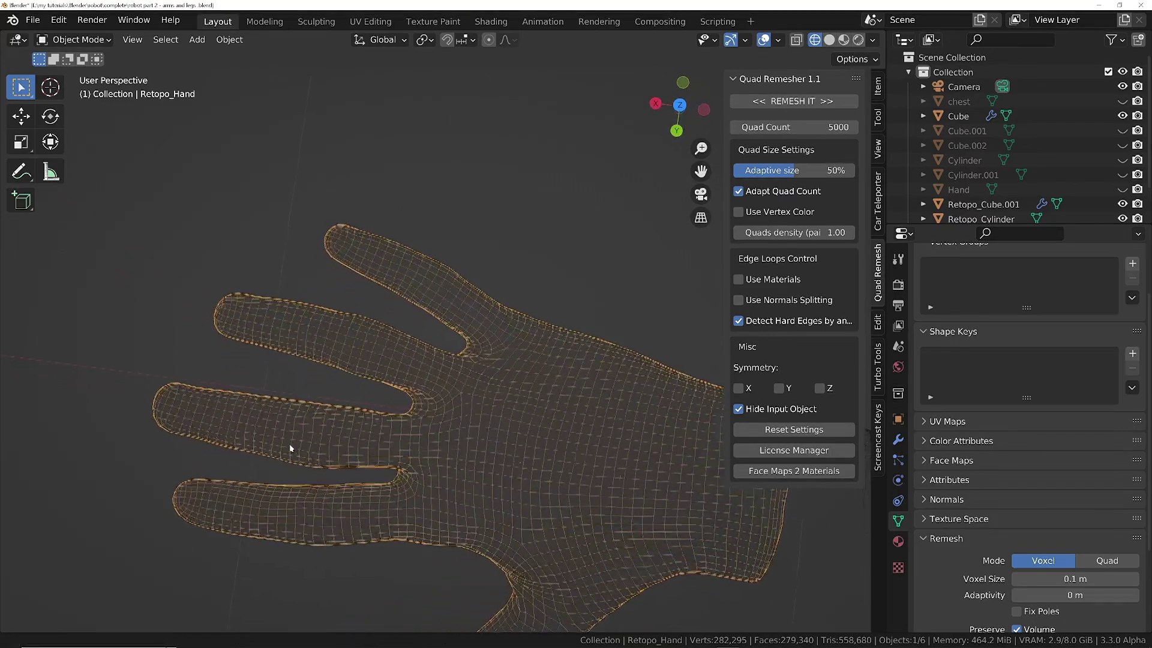
# Step: Open the remeshed hand in Edit Mode with face selection and hide the sidebar
pyautogui.press('Tab')
pyautogui.moveTo(396, 519); pyautogui.dragTo(412, 436, button='middle')
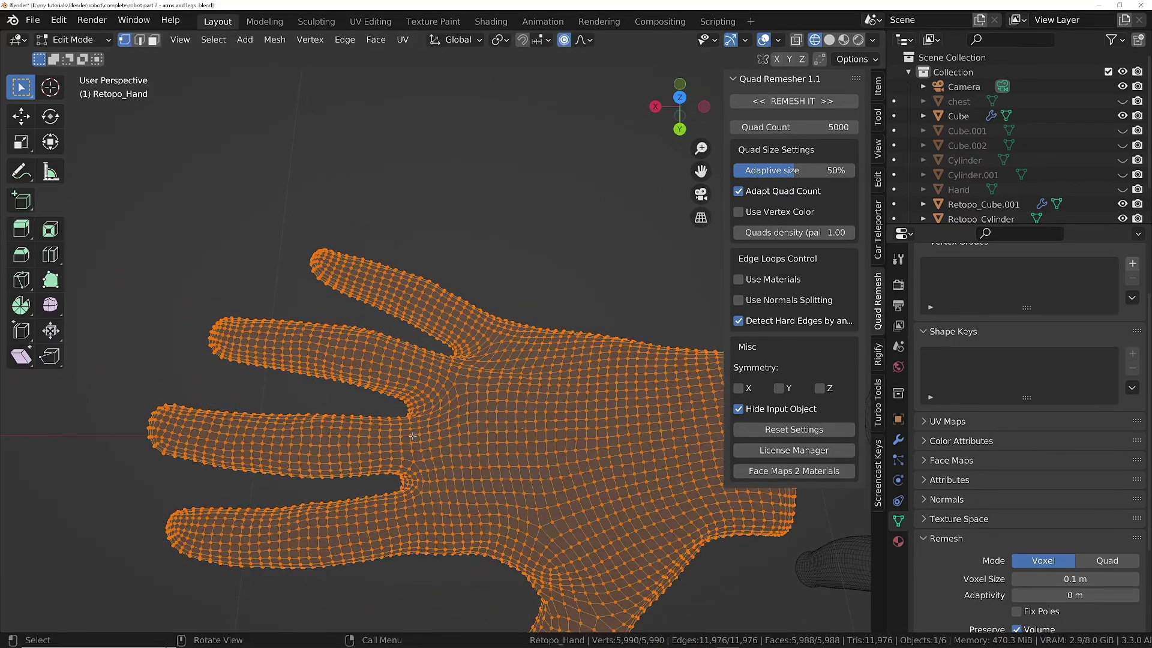
pyautogui.press('3')
pyautogui.press('n')
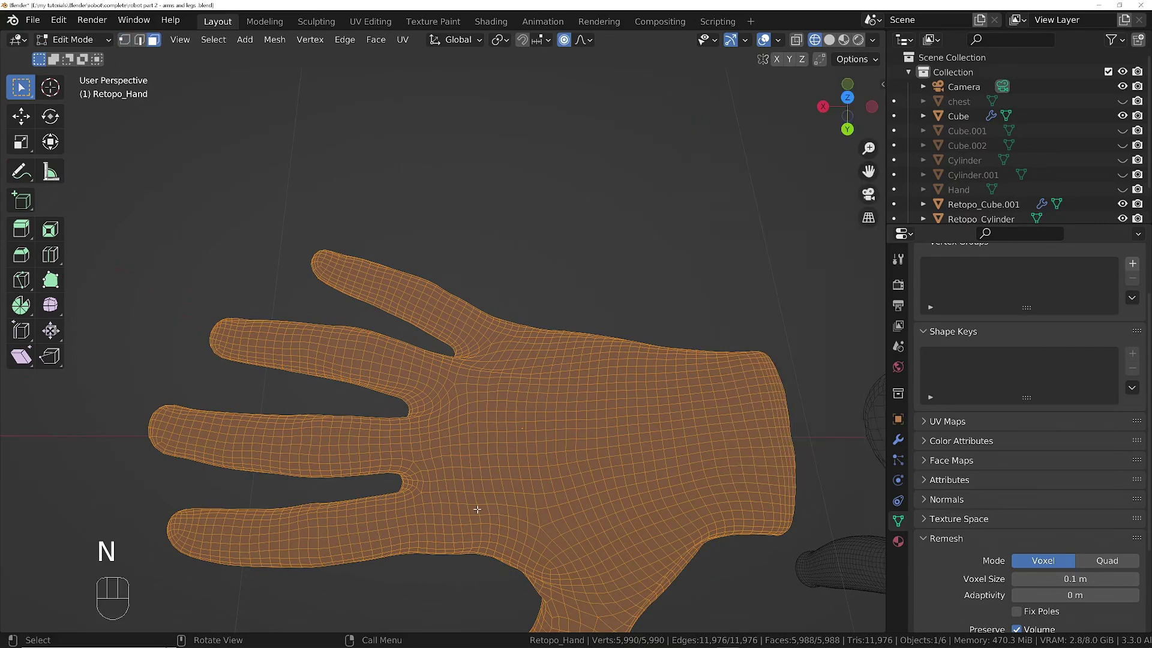
# Step: Delete two adjacent face loops around the middle joint of the index finger
pyautogui.keyDown('ctrl'); pyautogui.moveTo(240, 546); pyautogui.dragTo(310, 440, button='middle'); pyautogui.keyUp('ctrl')
pyautogui.keyDown('alt'); pyautogui.click(315, 498); pyautogui.keyUp('alt')
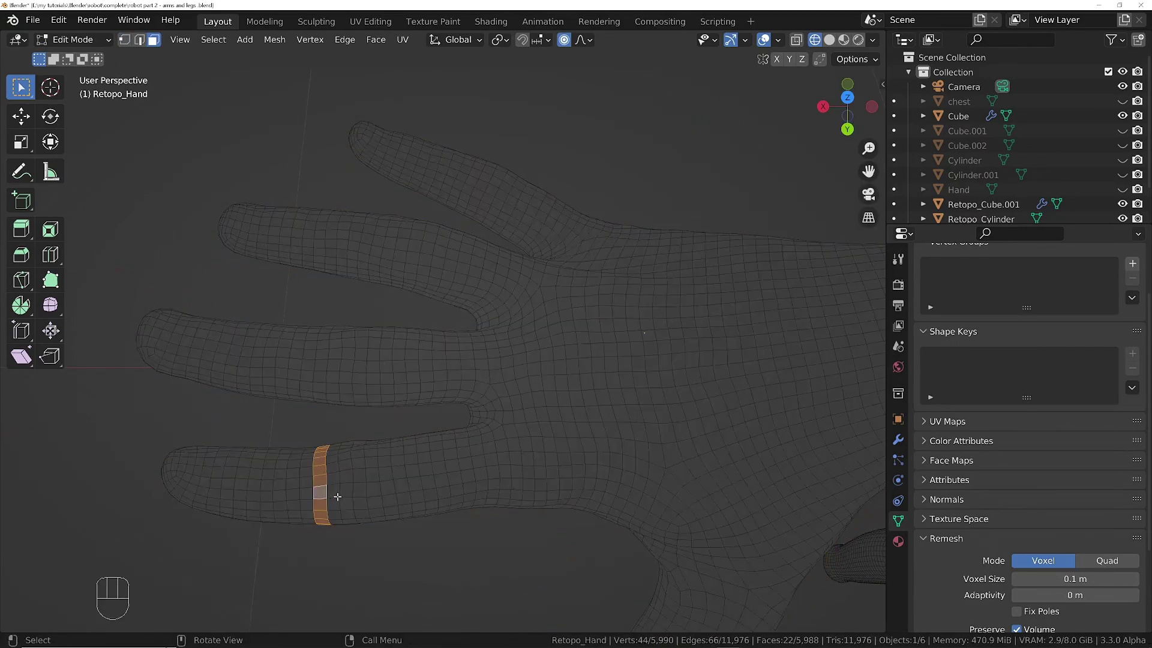
pyautogui.keyDown('alt'); pyautogui.click(344, 503); pyautogui.keyUp('alt')
pyautogui.keyDown('alt'); pyautogui.click(347, 504); pyautogui.keyUp('alt')
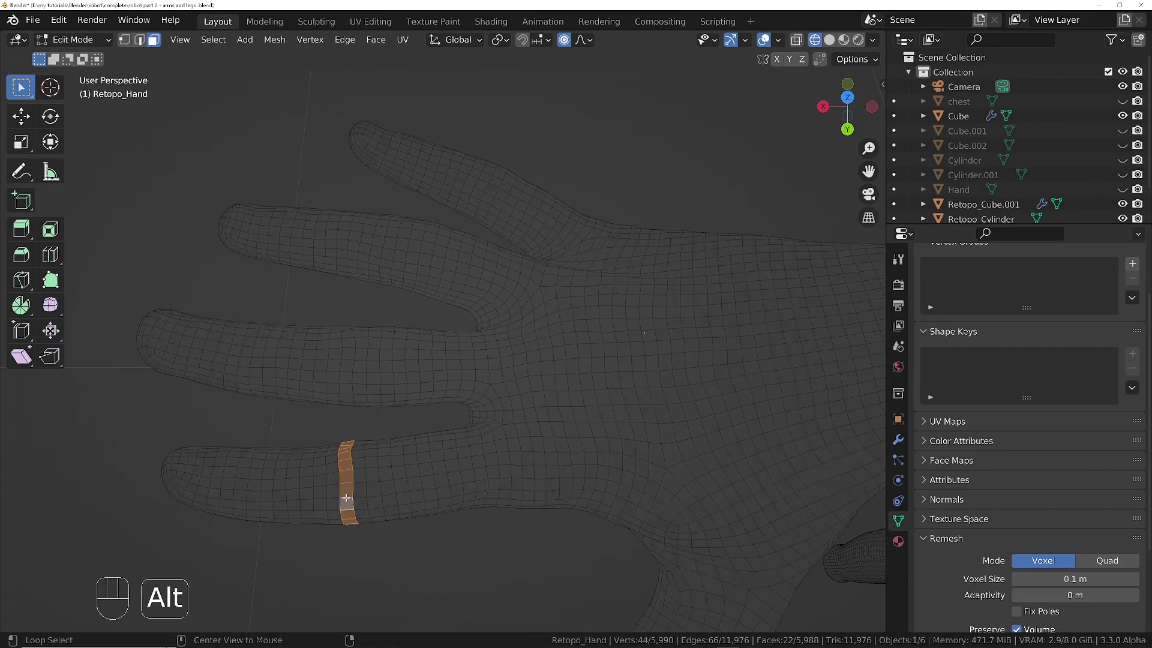
pyautogui.keyDown('alt'); pyautogui.keyDown('shift'); pyautogui.click(358, 497); pyautogui.keyUp('shift'); pyautogui.keyUp('alt')
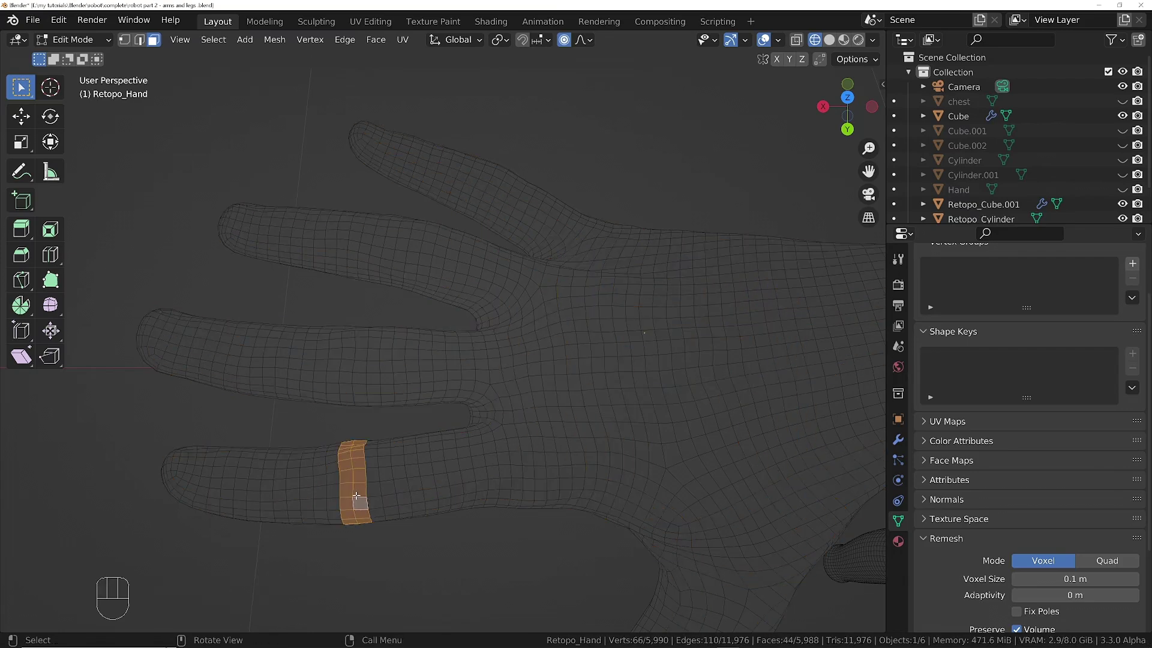
pyautogui.press('x')
pyautogui.click(355, 492)
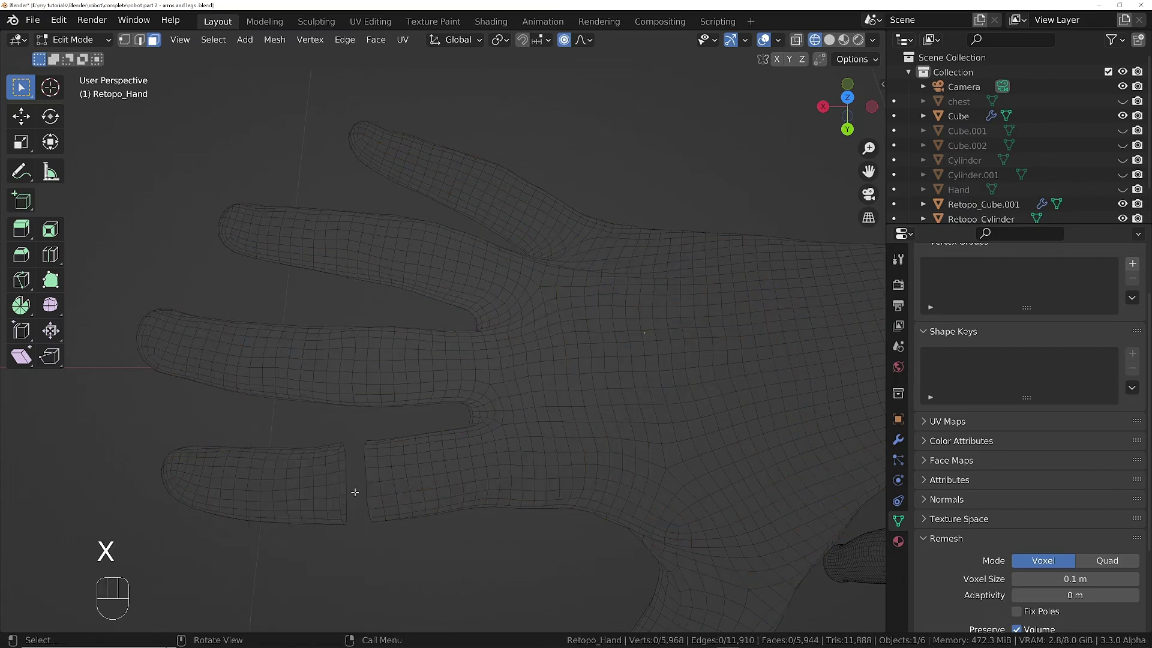
# Step: Delete two adjacent face loops around the middle joint of the middle finger
pyautogui.keyDown('alt'); pyautogui.click(348, 382); pyautogui.keyUp('alt')
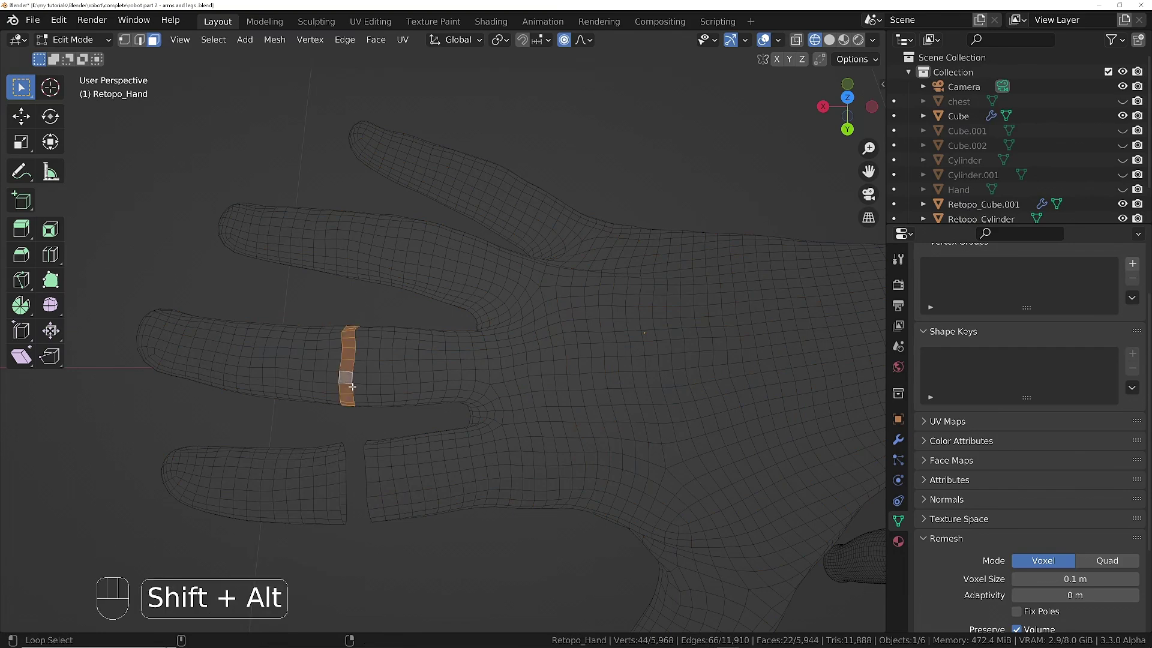
pyautogui.keyDown('alt'); pyautogui.keyDown('shift'); pyautogui.click(356, 390); pyautogui.keyUp('shift'); pyautogui.keyUp('alt')
pyautogui.press('x')
pyautogui.click(361, 387)
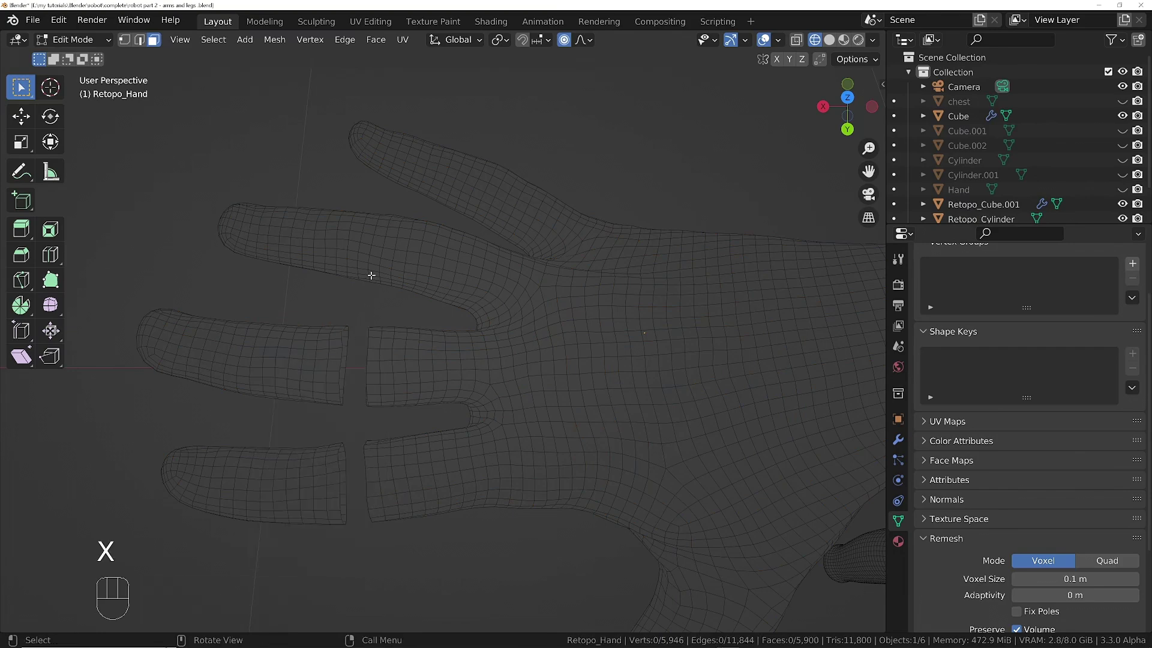
# Step: Delete two adjacent face loops around the middle joints of the ring and little fingers
pyautogui.keyDown('alt'); pyautogui.click(398, 271); pyautogui.keyUp('alt')
pyautogui.keyDown('alt'); pyautogui.keyDown('shift'); pyautogui.click(388, 267); pyautogui.keyUp('shift'); pyautogui.keyUp('alt')
pyautogui.press('x')
pyautogui.click(399, 263)
pyautogui.keyDown('alt'); pyautogui.click(454, 186); pyautogui.keyUp('alt')
pyautogui.keyDown('alt'); pyautogui.keyDown('shift'); pyautogui.click(461, 185); pyautogui.keyUp('shift'); pyautogui.keyUp('alt')
pyautogui.press('x')
pyautogui.click(464, 186)
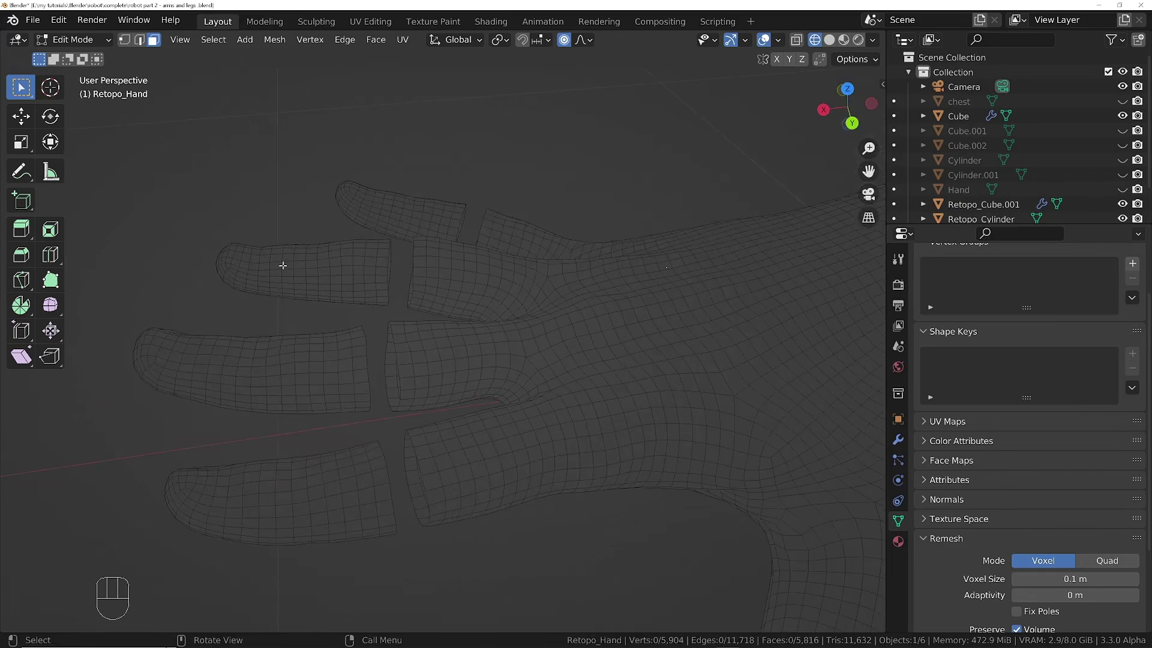
# Step: Select pairs of face loops at the fingertip joints of all four fingers and delete their faces
pyautogui.keyDown('alt'); pyautogui.click(288, 266); pyautogui.keyUp('alt')
pyautogui.keyDown('alt'); pyautogui.keyDown('shift'); pyautogui.click(299, 265); pyautogui.keyUp('shift'); pyautogui.keyUp('alt')
pyautogui.keyDown('alt'); pyautogui.keyDown('shift'); pyautogui.click(217, 358); pyautogui.keyUp('shift'); pyautogui.keyUp('alt')
pyautogui.keyDown('alt'); pyautogui.keyDown('shift'); pyautogui.click(232, 361); pyautogui.keyUp('shift'); pyautogui.keyUp('alt')
pyautogui.keyDown('alt'); pyautogui.keyDown('shift'); pyautogui.click(267, 484); pyautogui.keyUp('shift'); pyautogui.keyUp('alt')
pyautogui.keyDown('alt'); pyautogui.click(389, 202); pyautogui.keyUp('alt')
pyautogui.hotkey('ctrl', 'z')
pyautogui.keyDown('alt'); pyautogui.keyDown('shift'); pyautogui.click(390, 203); pyautogui.keyUp('shift'); pyautogui.keyUp('alt')
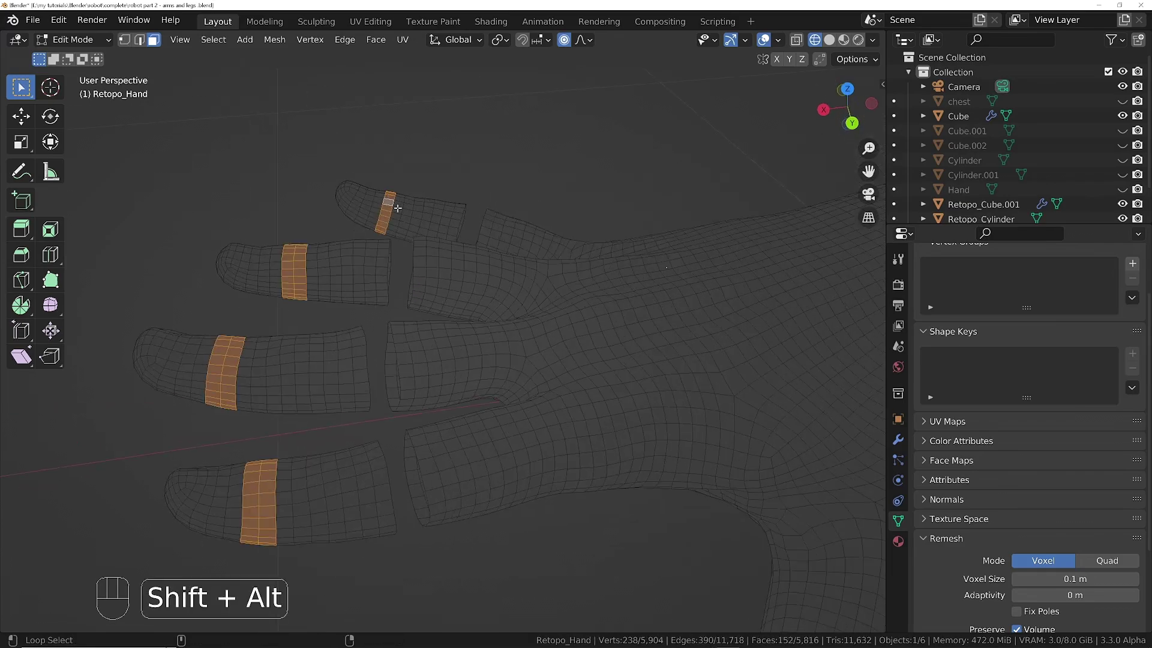
pyautogui.keyDown('alt'); pyautogui.keyDown('shift'); pyautogui.click(397, 208); pyautogui.keyUp('shift'); pyautogui.keyUp('alt')
pyautogui.press('x')
pyautogui.click(400, 209)
# Step: Delete three adjacent face loops at the thumb's base and the face loops at its tip joint
pyautogui.keyDown('ctrl'); pyautogui.moveTo(558, 336); pyautogui.dragTo(568, 399, button='middle'); pyautogui.keyUp('ctrl')
pyautogui.keyDown('alt'); pyautogui.click(570, 498); pyautogui.keyUp('alt')
pyautogui.keyDown('alt'); pyautogui.keyDown('shift'); pyautogui.click(581, 503); pyautogui.keyUp('shift'); pyautogui.keyUp('alt')
pyautogui.keyDown('alt'); pyautogui.keyDown('shift'); pyautogui.click(594, 508); pyautogui.keyUp('shift'); pyautogui.keyUp('alt')
pyautogui.moveTo(682, 473); pyautogui.dragTo(417, 419, button='middle')
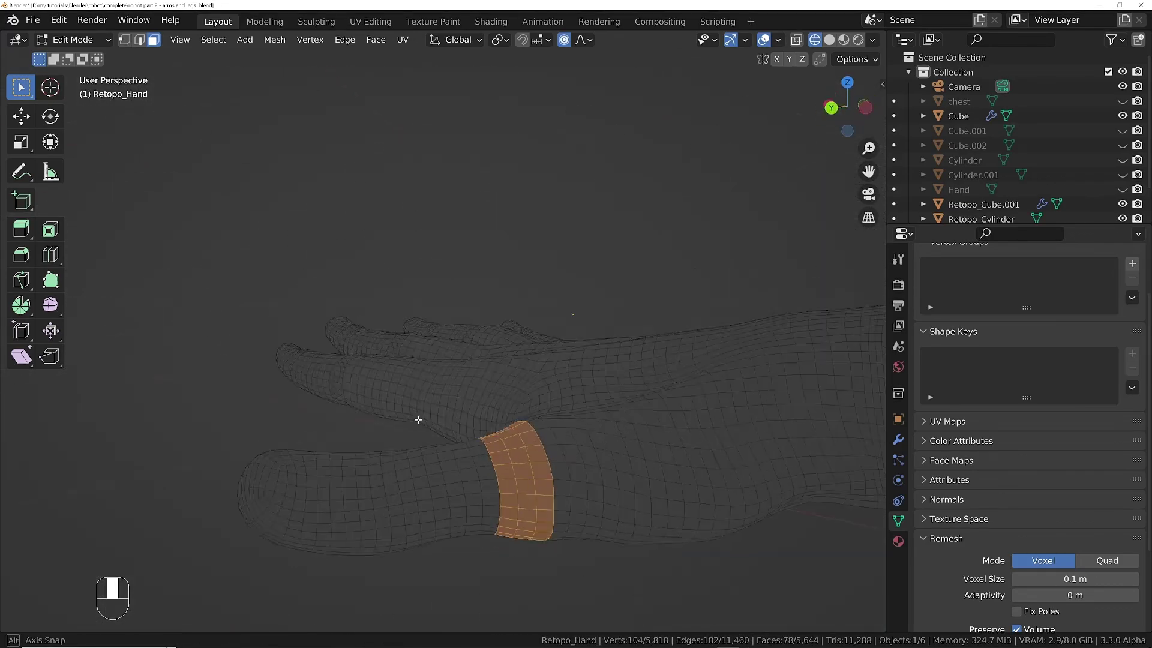
pyautogui.keyDown('alt'); pyautogui.keyDown('shift'); pyautogui.click(375, 475); pyautogui.keyUp('shift'); pyautogui.keyUp('alt')
pyautogui.press('x')
# Step: Delete the face loops where the index and middle fingers join the palm
pyautogui.keyDown('ctrl'); pyautogui.moveTo(420, 360); pyautogui.dragTo(434, 280, button='middle'); pyautogui.keyUp('ctrl')
pyautogui.keyDown('alt'); pyautogui.click(409, 403); pyautogui.keyUp('alt')
pyautogui.press('x')
# Step: Try to select the face loops around the base of the ring finger
pyautogui.keyDown('alt'); pyautogui.keyDown('shift'); pyautogui.click(480, 285); pyautogui.keyUp('shift'); pyautogui.keyUp('alt')
pyautogui.keyDown('alt'); pyautogui.keyDown('shift'); pyautogui.click(469, 410); pyautogui.keyUp('shift'); pyautogui.keyUp('alt')
pyautogui.keyDown('alt'); pyautogui.keyDown('shift'); pyautogui.click(475, 424); pyautogui.keyUp('shift'); pyautogui.keyUp('alt')
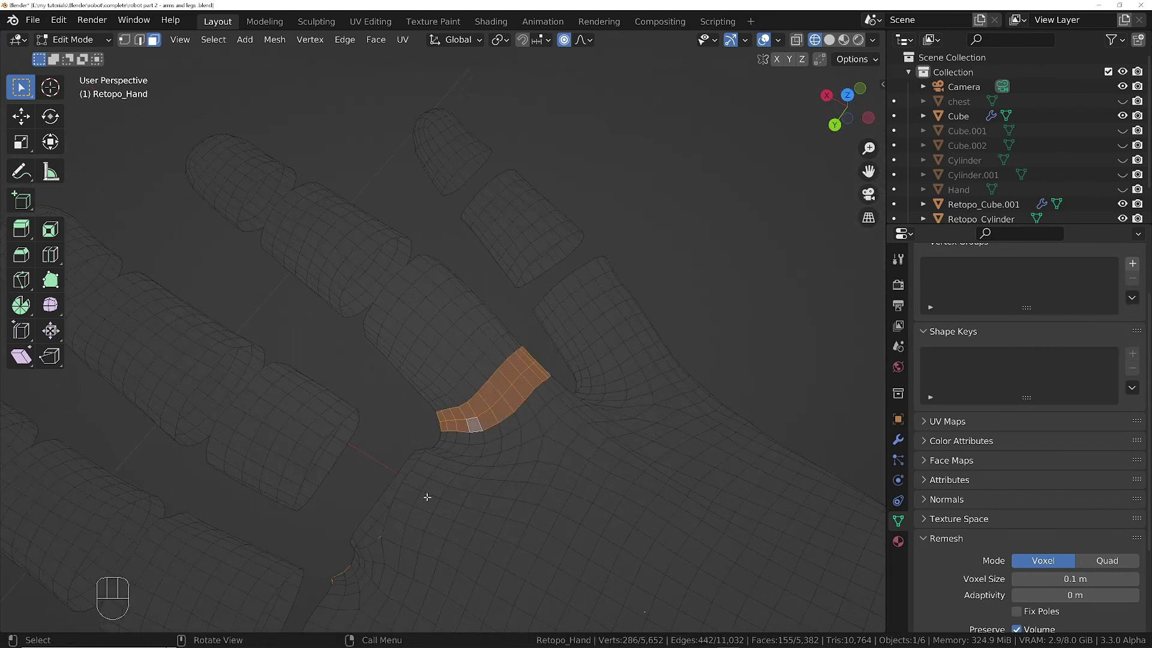
pyautogui.moveTo(427, 497); pyautogui.dragTo(479, 51, button='middle')
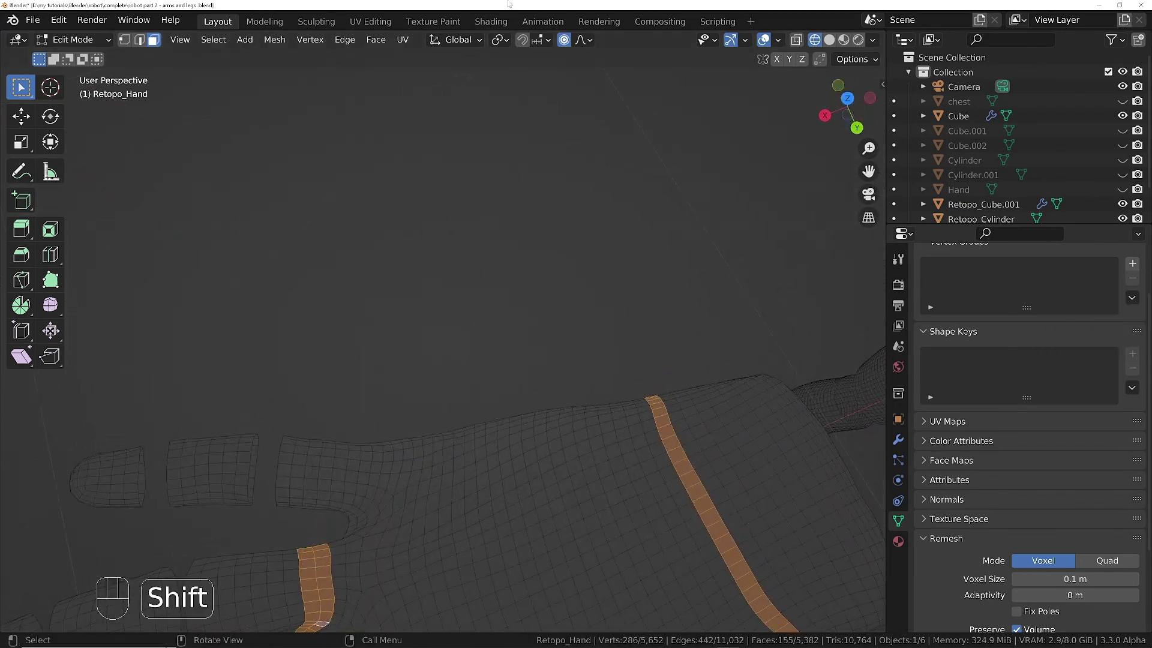
pyautogui.moveTo(434, 412); pyautogui.dragTo(379, 230, button='middle')
# Step: Select the two adjacent face loops around the base of the little finger and delete their faces
pyautogui.keyDown('ctrl'); pyautogui.moveTo(461, 305); pyautogui.dragTo(462, 340, button='middle'); pyautogui.keyUp('ctrl')
pyautogui.keyDown('alt'); pyautogui.click(456, 308); pyautogui.keyUp('alt')
pyautogui.keyDown('alt'); pyautogui.keyDown('shift'); pyautogui.click(427, 308); pyautogui.keyUp('shift'); pyautogui.keyUp('alt')
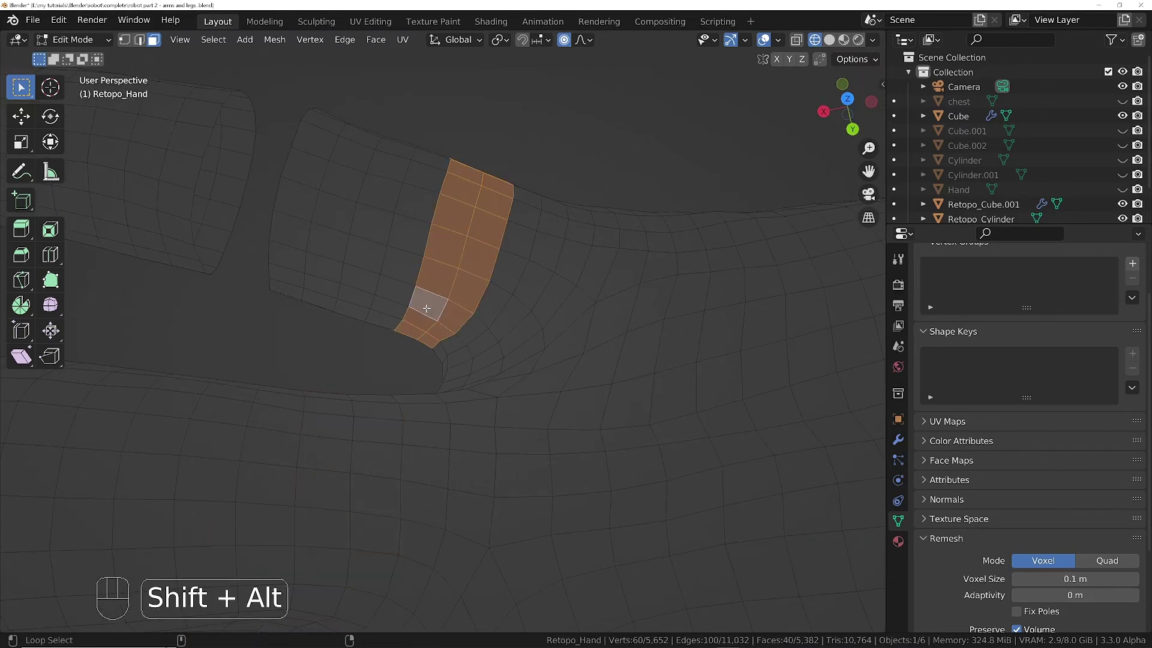
pyautogui.keyDown('alt'); pyautogui.keyDown('shift'); pyautogui.click(426, 309); pyautogui.keyUp('shift'); pyautogui.keyUp('alt')
pyautogui.keyDown('alt'); pyautogui.keyDown('shift'); pyautogui.click(470, 329); pyautogui.keyUp('shift'); pyautogui.keyUp('alt')
pyautogui.hotkey('ctrl', 'z')
pyautogui.keyDown('alt'); pyautogui.keyDown('shift'); pyautogui.click(493, 287); pyautogui.keyUp('shift'); pyautogui.keyUp('alt')
pyautogui.moveTo(493, 286); pyautogui.dragTo(476, 213, button='middle')
pyautogui.press('x')
pyautogui.click(490, 408)
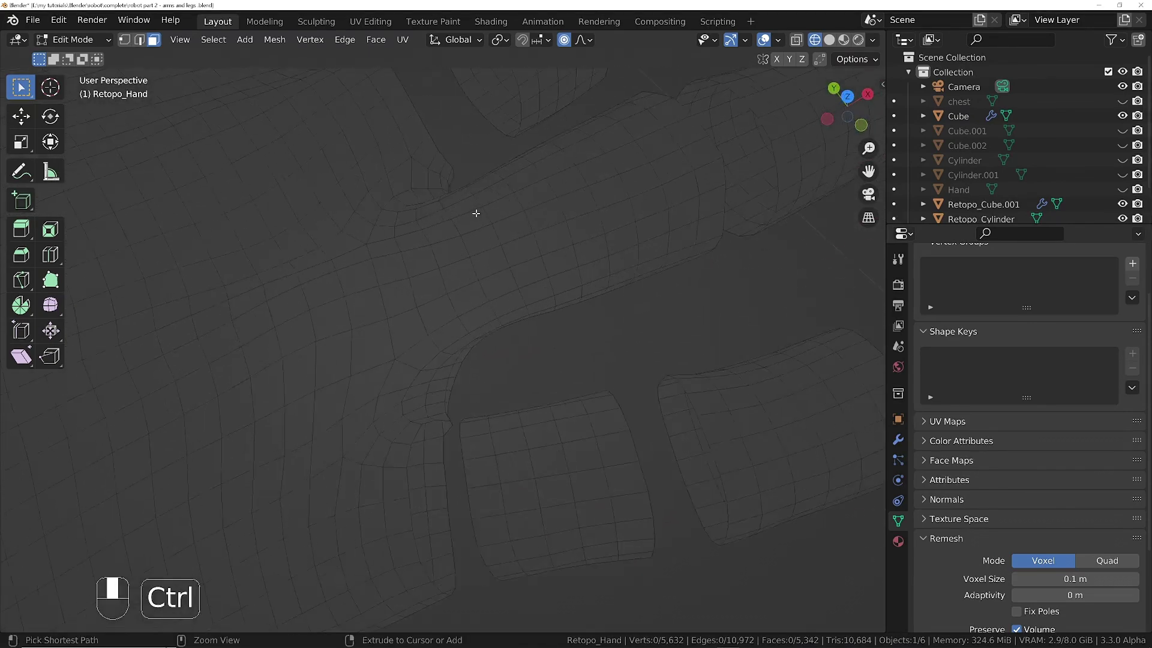
# Step: Try to select the face loops where the ring finger joins the palm
pyautogui.keyDown('alt'); pyautogui.click(451, 265); pyautogui.keyUp('alt')
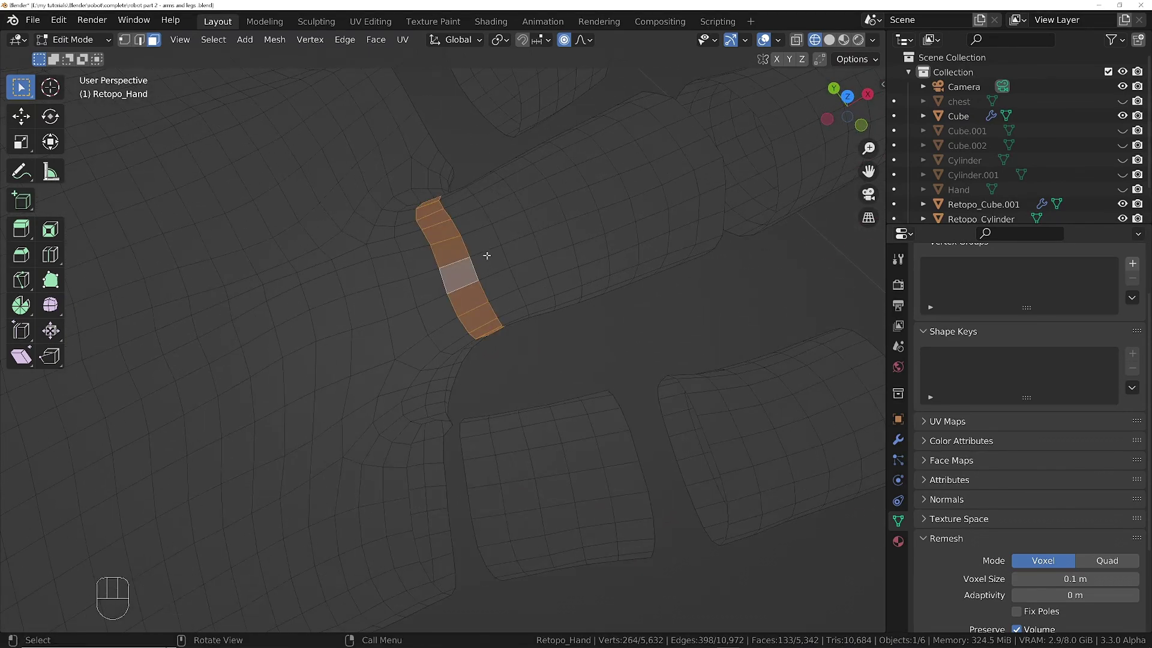
pyautogui.keyDown('alt'); pyautogui.keyDown('shift'); pyautogui.click(484, 251); pyautogui.keyUp('shift'); pyautogui.keyUp('alt')
pyautogui.moveTo(484, 251); pyautogui.dragTo(531, 168, button='middle')
pyautogui.moveTo(491, 243); pyautogui.dragTo(467, 306, button='middle')
# Step: Switch the hand to Sculpt Mode and display the scene in solid shading
pyautogui.press('Tab')
pyautogui.click(472, 610)
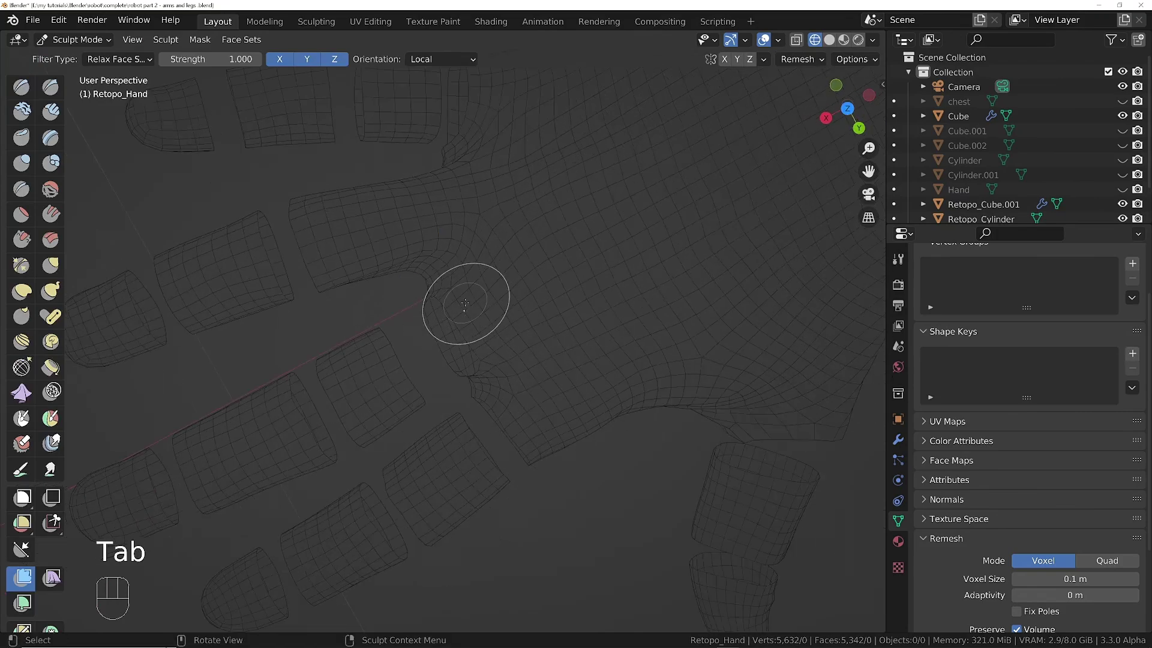
pyautogui.press('z')
pyautogui.click(525, 303)
pyautogui.moveTo(454, 240)
pyautogui.keyDown('shift'); pyautogui.mouseDown(button='middle')
pyautogui.moveTo(457, 334)
pyautogui.moveTo(384, 299)
pyautogui.moveTo(499, 331)
pyautogui.mouseUp(button='middle'); pyautogui.keyUp('shift')
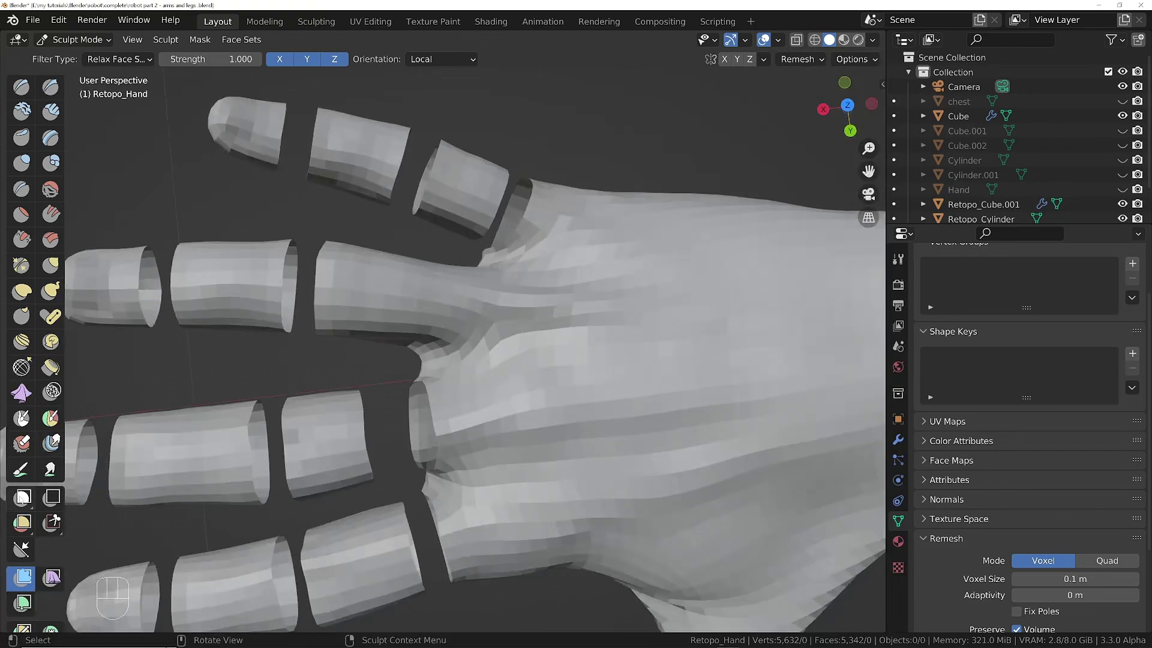
# Step: Create a face set across the base of the ring finger with the Lasso Face Set tool
pyautogui.moveTo(22, 522); pyautogui.dragTo(51, 527)
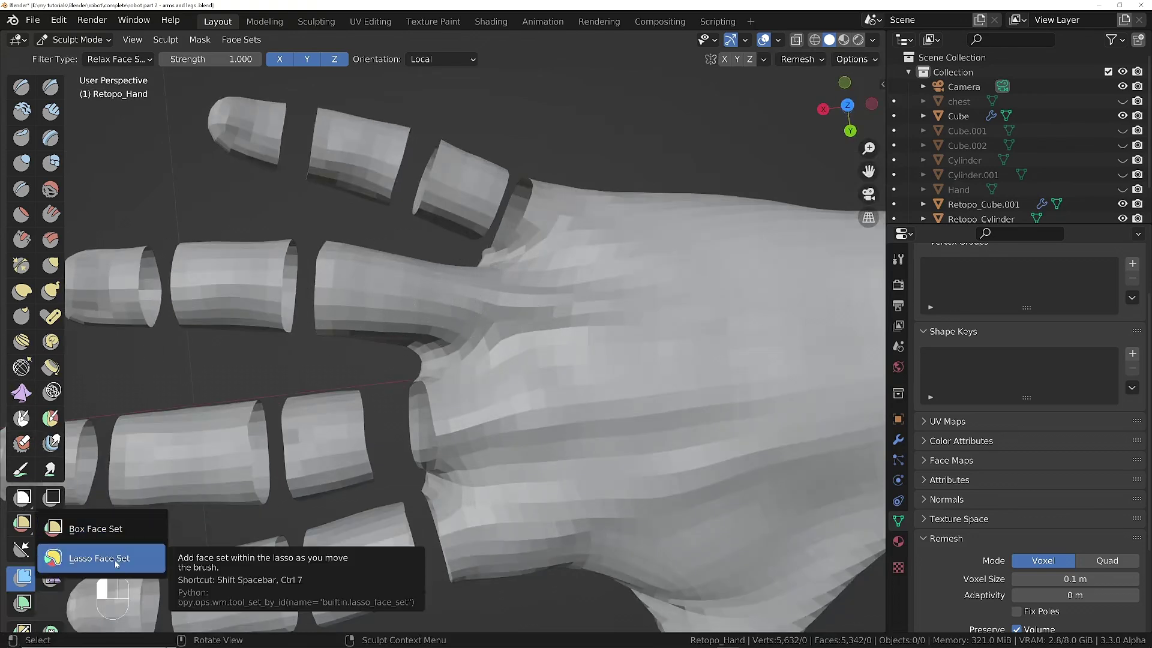
pyautogui.click(90, 558)
pyautogui.moveTo(470, 369); pyautogui.dragTo(324, 327, button='middle')
pyautogui.keyDown('shift'); pyautogui.moveTo(509, 365); pyautogui.dragTo(424, 403, button='middle'); pyautogui.keyUp('shift')
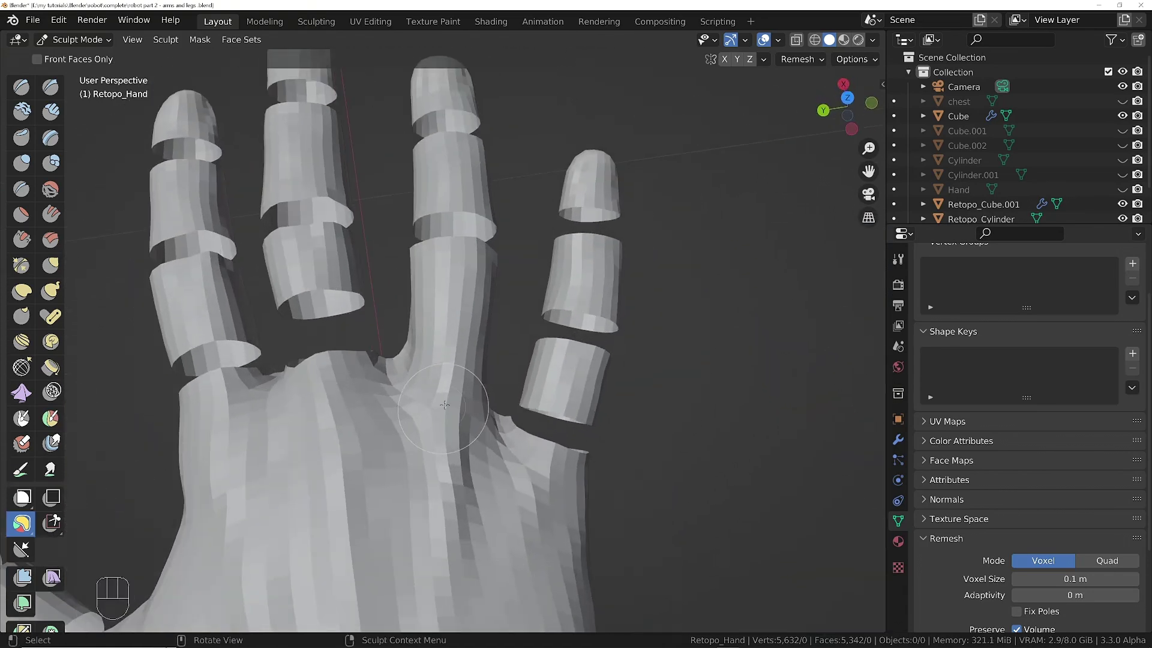
pyautogui.scroll(2, 429, 396)
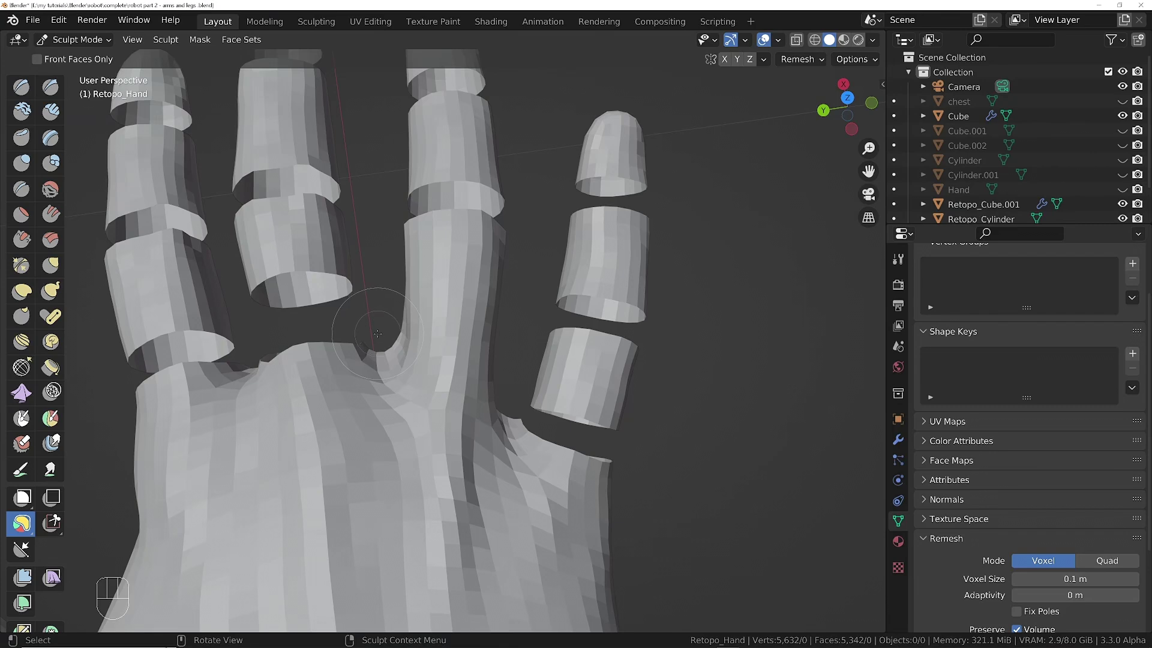
pyautogui.moveTo(377, 333)
pyautogui.mouseDown()
pyautogui.moveTo(414, 378)
pyautogui.moveTo(483, 398)
pyautogui.moveTo(519, 392)
pyautogui.mouseUp()
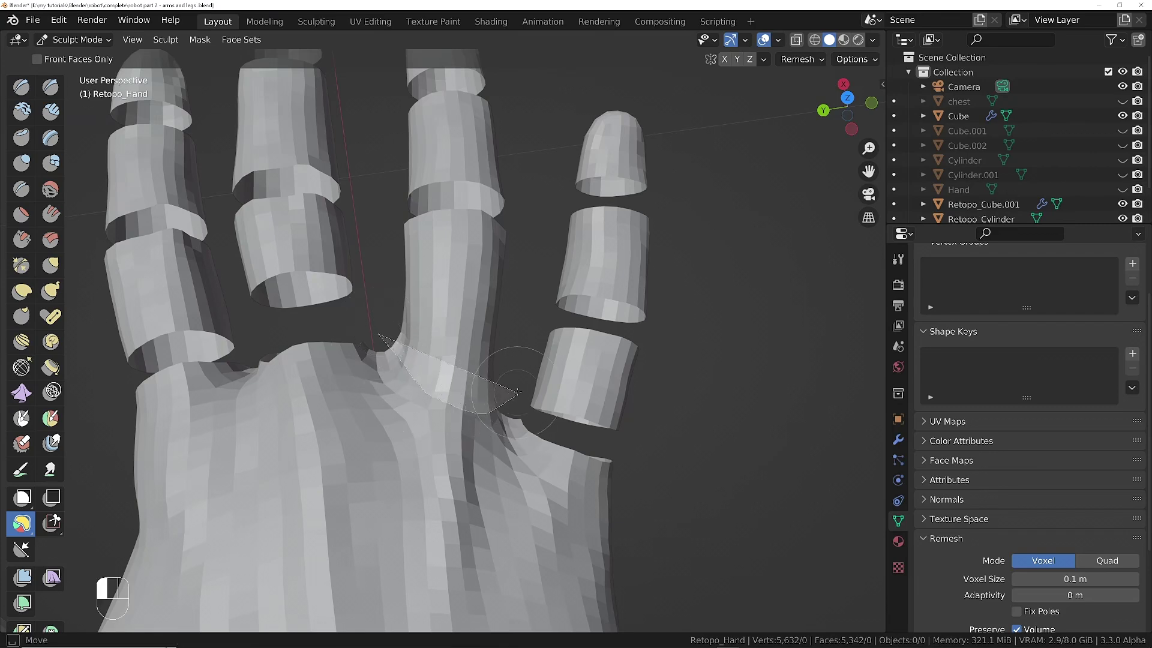
pyautogui.moveTo(433, 351); pyautogui.dragTo(433, 351)
pyautogui.moveTo(433, 351); pyautogui.dragTo(271, 250, button='middle')
pyautogui.scroll(4, 271, 250)
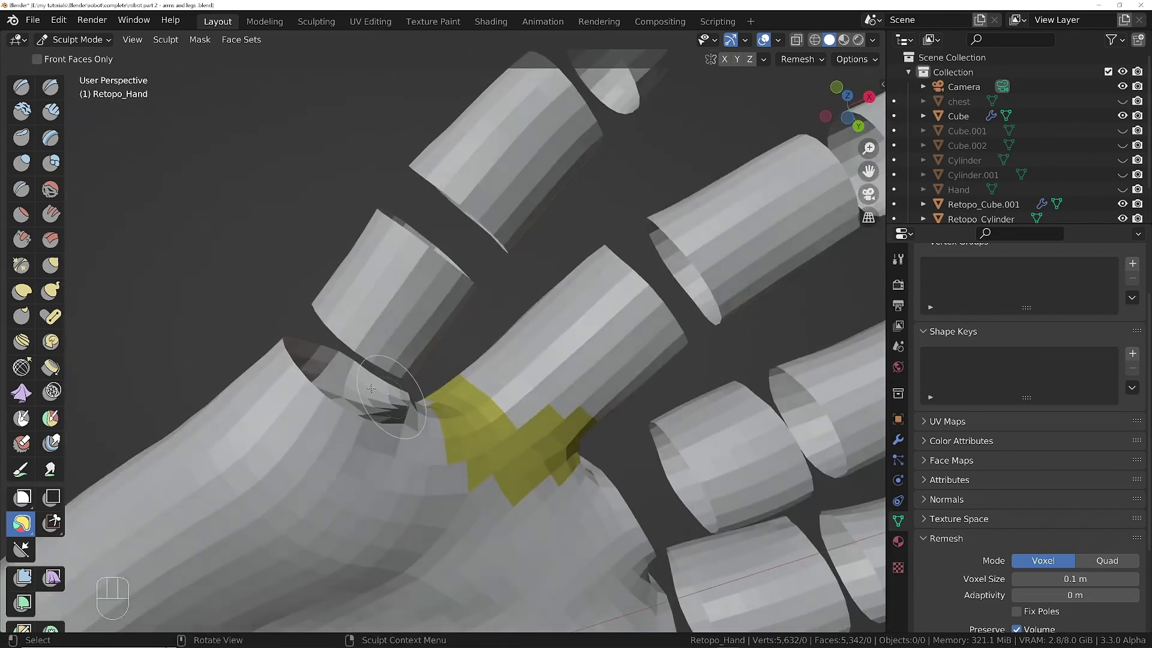
# Step: Set the Draw Face Sets brush radius to 94 px and trim the face set's jagged borders towards the palm and finger
pyautogui.click(50, 419)
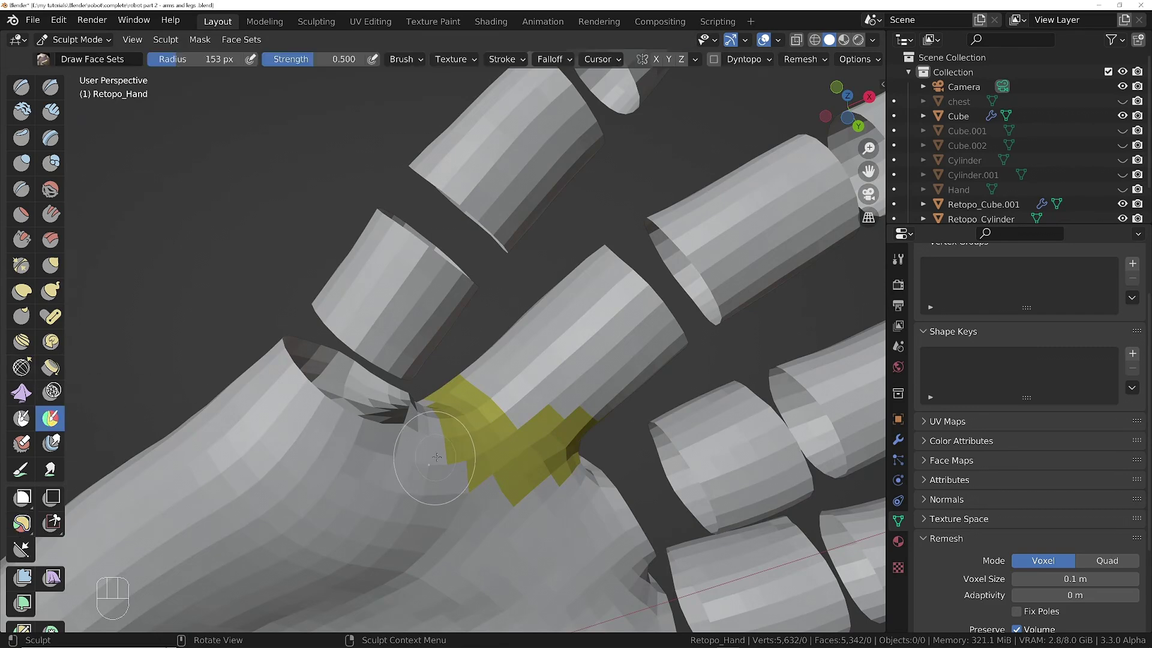
pyautogui.press('f')
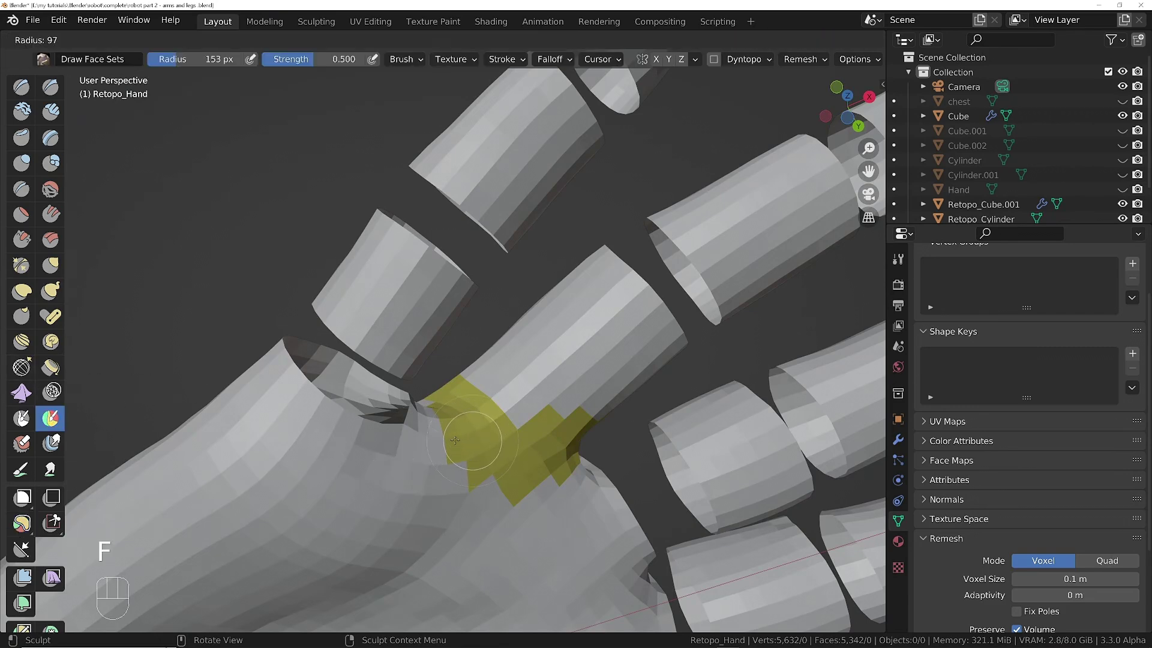
pyautogui.click(413, 449)
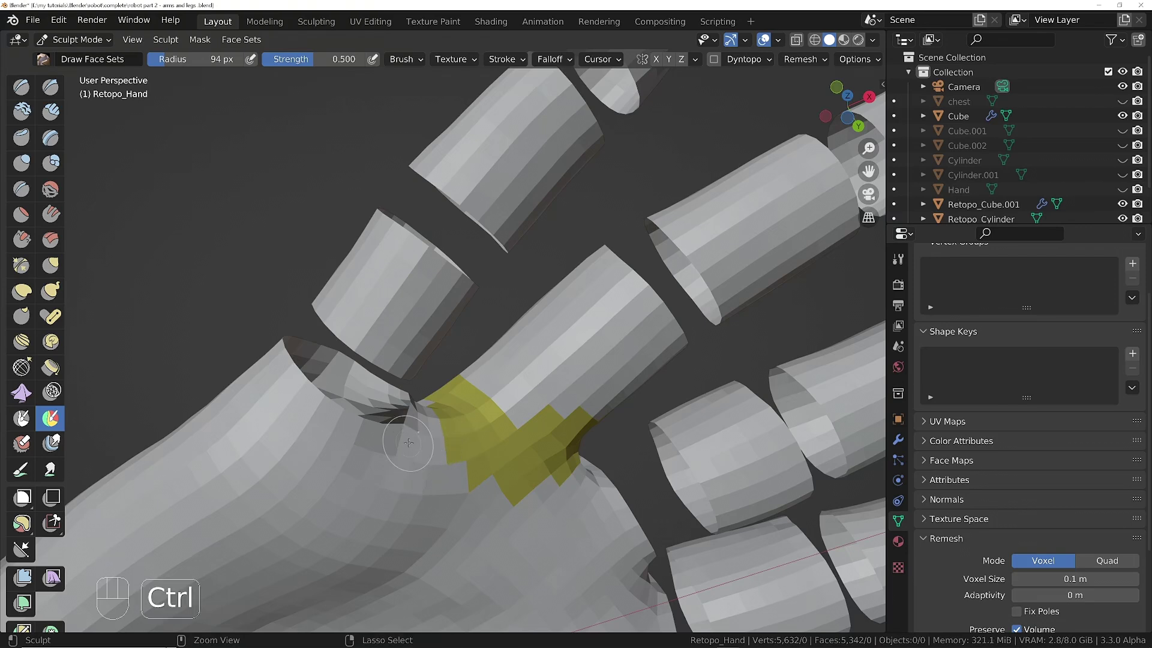
pyautogui.keyDown('ctrl'); pyautogui.moveTo(425, 464); pyautogui.dragTo(431, 460); pyautogui.keyUp('ctrl')
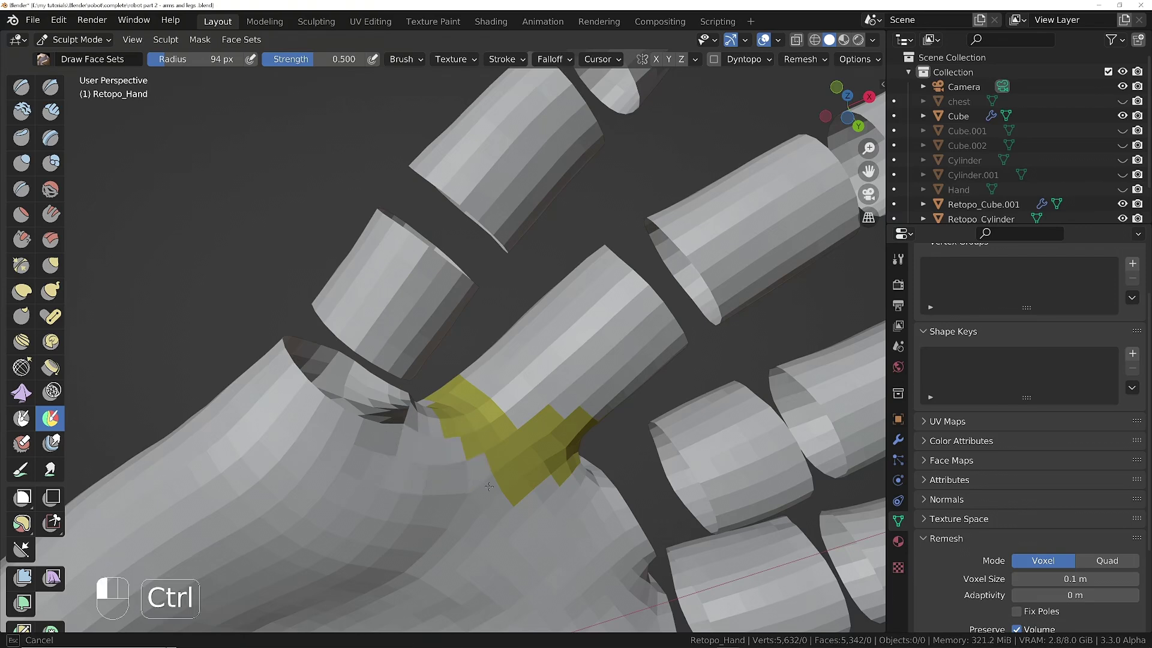
pyautogui.keyDown('ctrl'); pyautogui.moveTo(525, 497); pyautogui.dragTo(532, 499); pyautogui.keyUp('ctrl')
pyautogui.moveTo(543, 478); pyautogui.dragTo(447, 421, button='middle')
pyautogui.keyDown('ctrl'); pyautogui.moveTo(474, 425); pyautogui.dragTo(476, 426); pyautogui.keyUp('ctrl')
pyautogui.keyDown('ctrl'); pyautogui.moveTo(531, 377); pyautogui.dragTo(499, 414); pyautogui.keyUp('ctrl')
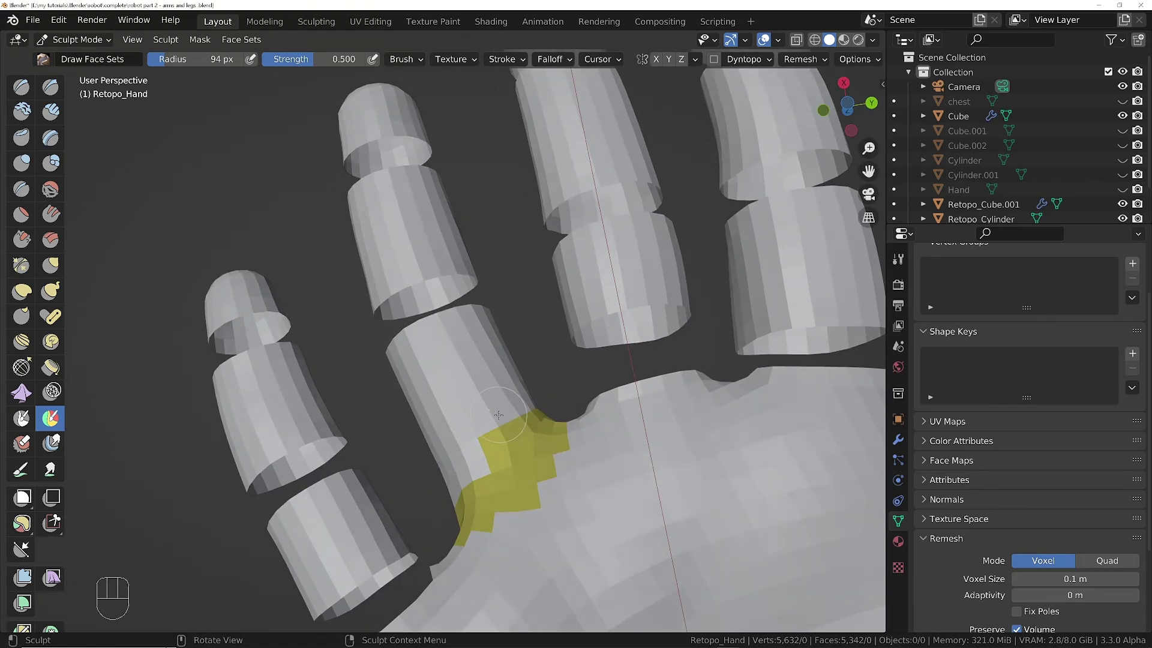
# Step: Extend and even out the face set so it forms a continuous band around the base of the ring finger
pyautogui.press('ctrl')
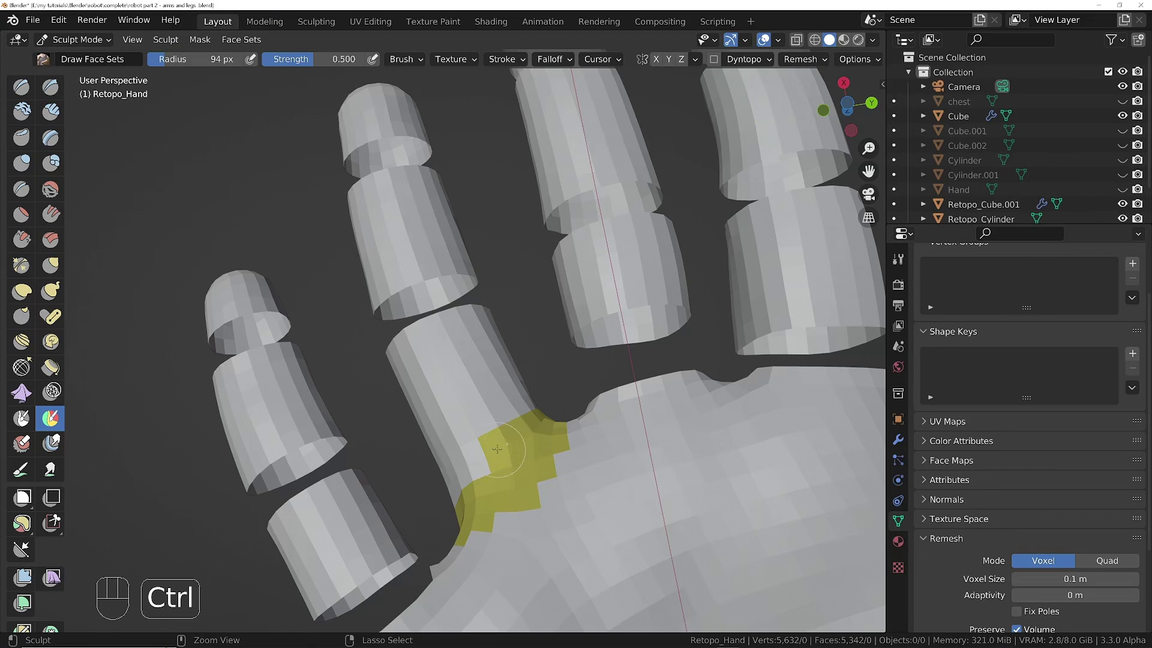
pyautogui.keyDown('ctrl'); pyautogui.moveTo(498, 449); pyautogui.dragTo(451, 476); pyautogui.keyUp('ctrl')
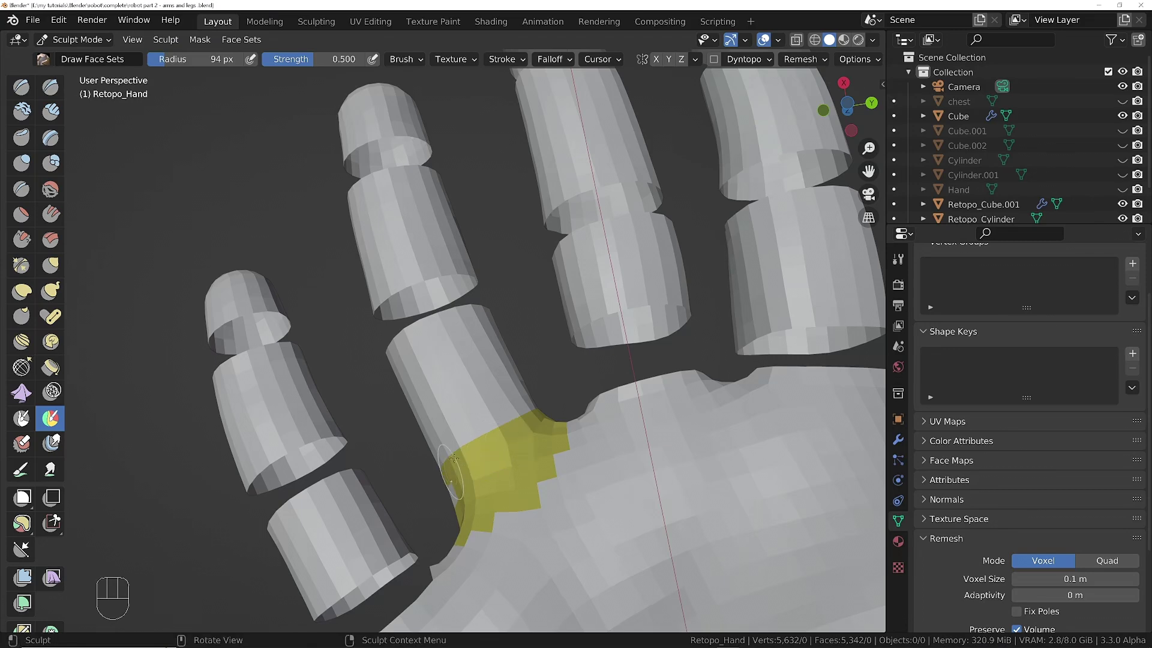
pyautogui.moveTo(451, 477); pyautogui.dragTo(497, 458, button='middle')
pyautogui.keyDown('ctrl'); pyautogui.moveTo(497, 458); pyautogui.dragTo(508, 539); pyautogui.keyUp('ctrl')
pyautogui.moveTo(508, 539)
pyautogui.mouseDown(button='middle')
pyautogui.moveTo(489, 355)
pyautogui.moveTo(459, 390)
pyautogui.mouseUp(button='middle')
pyautogui.keyDown('ctrl'); pyautogui.moveTo(459, 390); pyautogui.dragTo(444, 423); pyautogui.keyUp('ctrl')
pyautogui.moveTo(444, 424); pyautogui.dragTo(528, 312, button='middle')
pyautogui.moveTo(544, 313)
pyautogui.keyDown('ctrl'); pyautogui.mouseDown()
pyautogui.moveTo(494, 403)
pyautogui.moveTo(507, 322)
pyautogui.mouseUp(); pyautogui.keyUp('ctrl')
pyautogui.moveTo(507, 321); pyautogui.dragTo(559, 336, button='middle')
pyautogui.keyDown('ctrl'); pyautogui.moveTo(559, 333); pyautogui.dragTo(516, 267); pyautogui.keyUp('ctrl')
pyautogui.moveTo(516, 267)
pyautogui.mouseDown(button='middle')
pyautogui.moveTo(600, 252)
pyautogui.moveTo(474, 219)
pyautogui.moveTo(357, 253)
pyautogui.moveTo(412, 275)
pyautogui.mouseUp(button='middle')
pyautogui.scroll(-3, 438, 222)
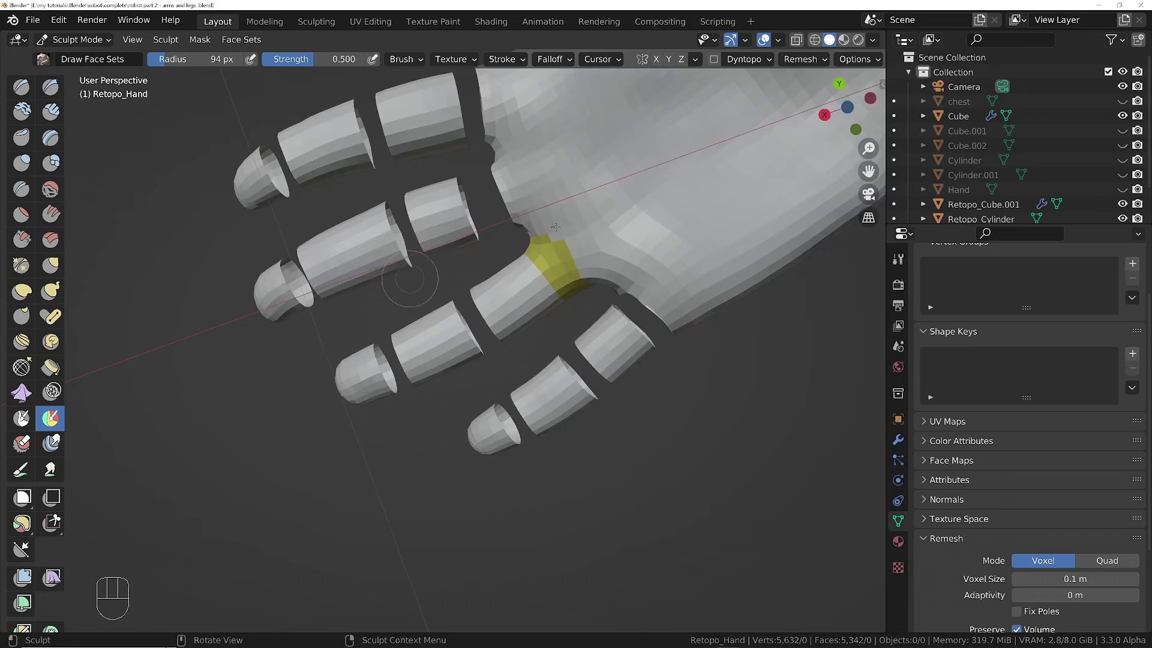
pyautogui.scroll(-2, 580, 230)
pyautogui.keyDown('shift'); pyautogui.moveTo(575, 228); pyautogui.dragTo(542, 294, button='middle'); pyautogui.keyUp('shift')
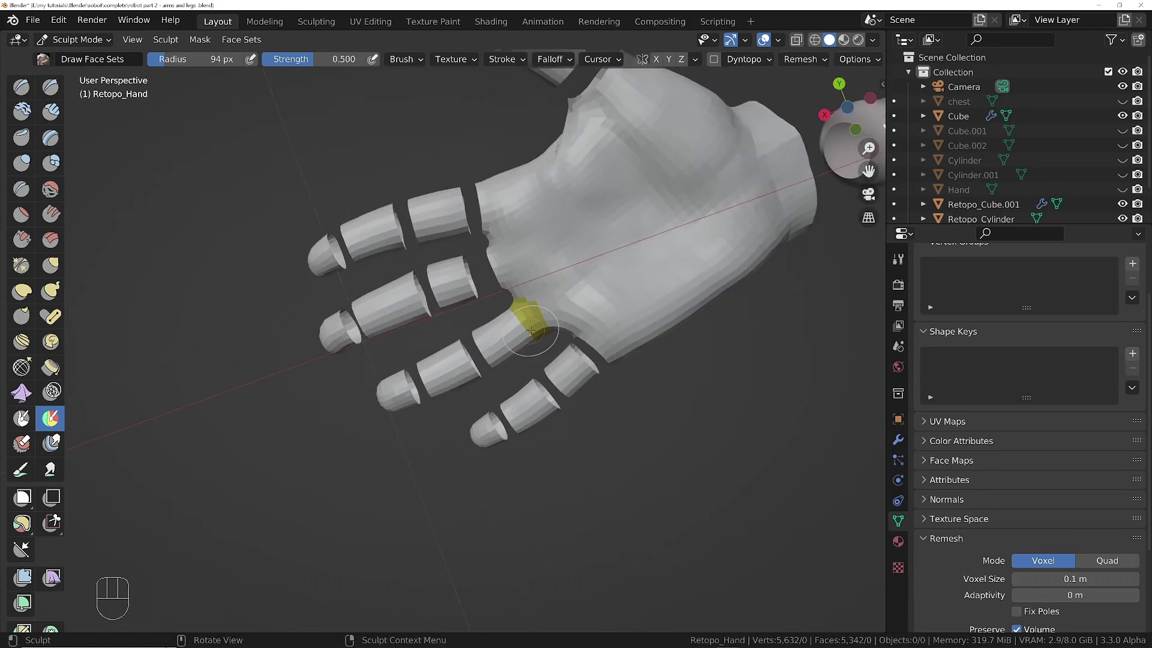
# Step: Isolate the face set at the ring finger's base and delete all of its faces in Edit Mode
pyautogui.press('h')
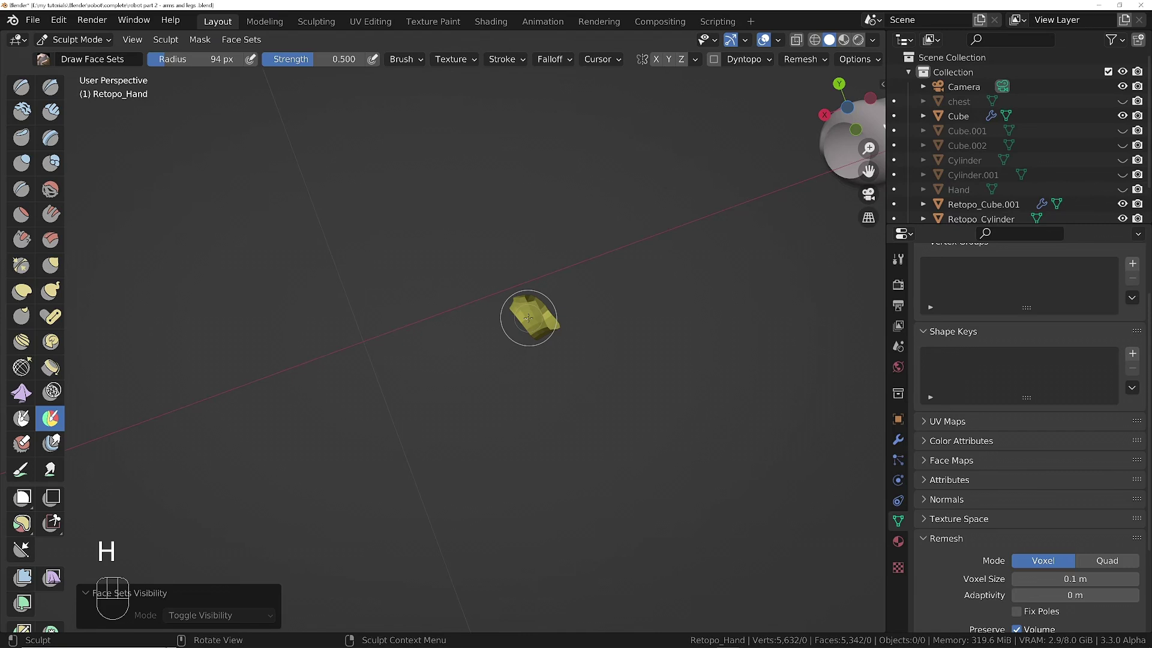
pyautogui.press('Tab')
pyautogui.press('a')
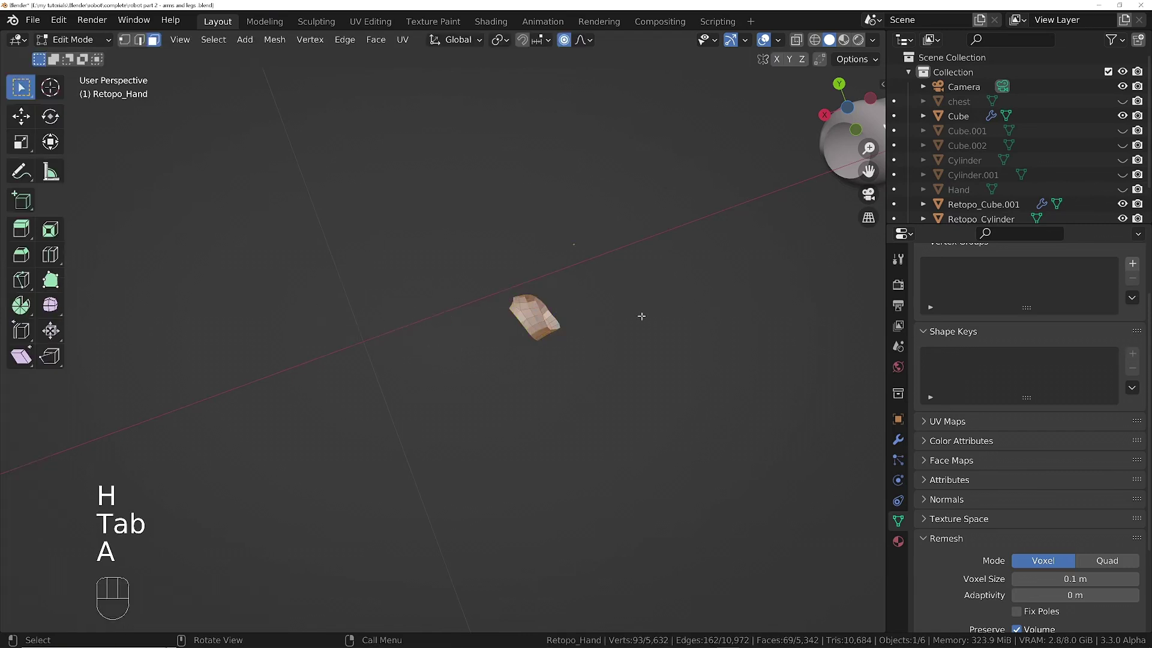
pyautogui.press('x')
pyautogui.click(641, 316)
pyautogui.press('Tab')
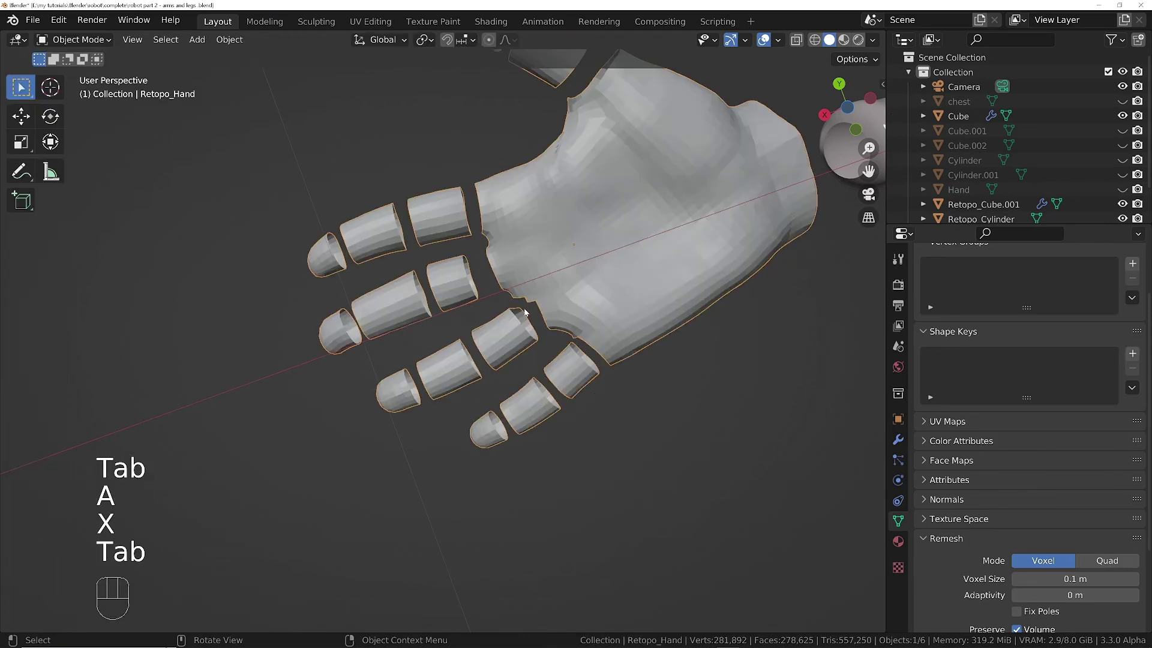
# Step: Return to Sculpt Mode and make all face sets of the hand visible again
pyautogui.press('Tab')
pyautogui.click(537, 384)
pyautogui.hotkey('alt', 'h')
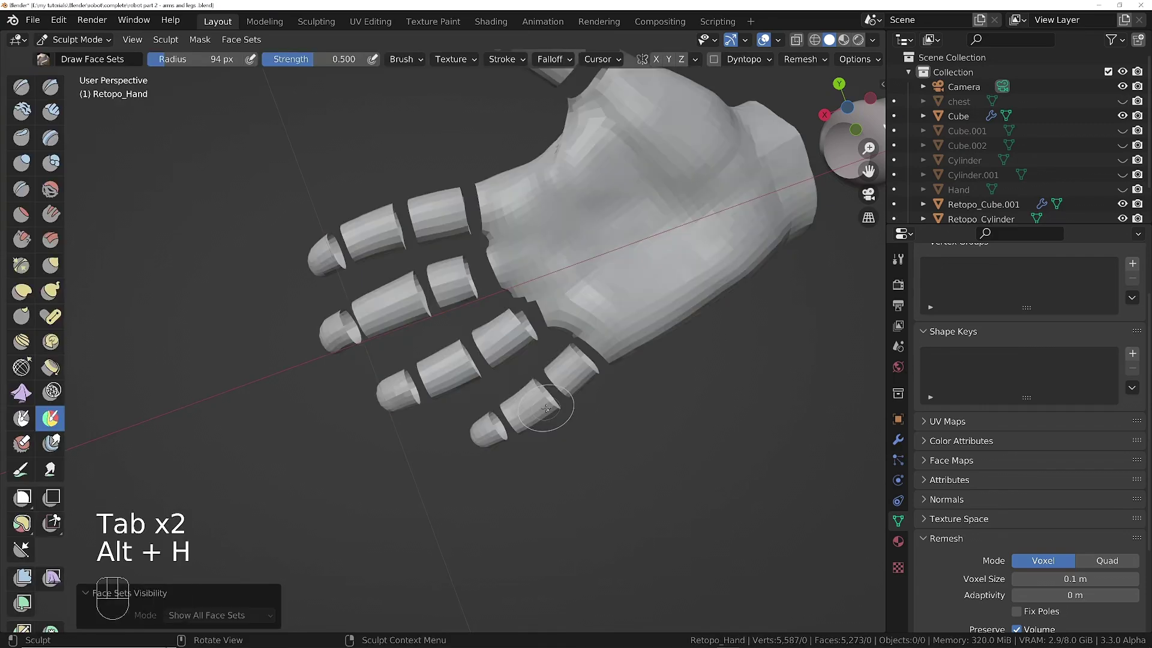
pyautogui.moveTo(546, 409)
pyautogui.mouseDown(button='middle')
pyautogui.moveTo(422, 410)
pyautogui.moveTo(288, 282)
pyautogui.mouseUp(button='middle')
# Step: Shade the segmented hand smooth in Object Mode
pyautogui.press('Tab')
pyautogui.rightClick(545, 323)
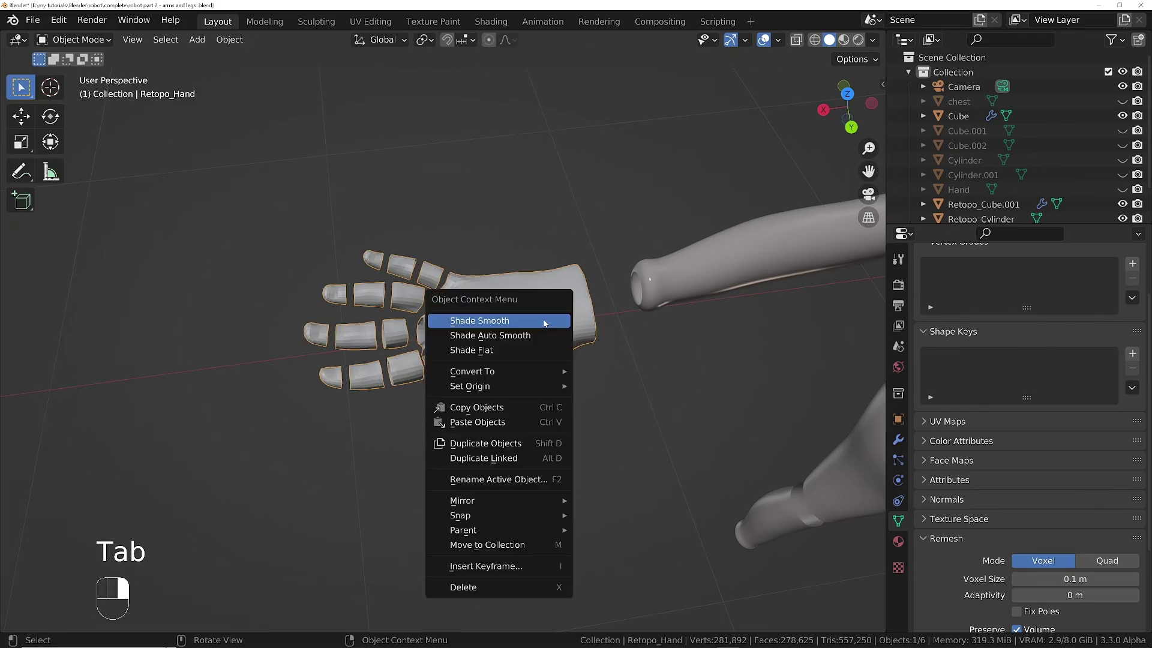
pyautogui.click(545, 323)
pyautogui.moveTo(451, 309); pyautogui.dragTo(499, 324, button='middle')
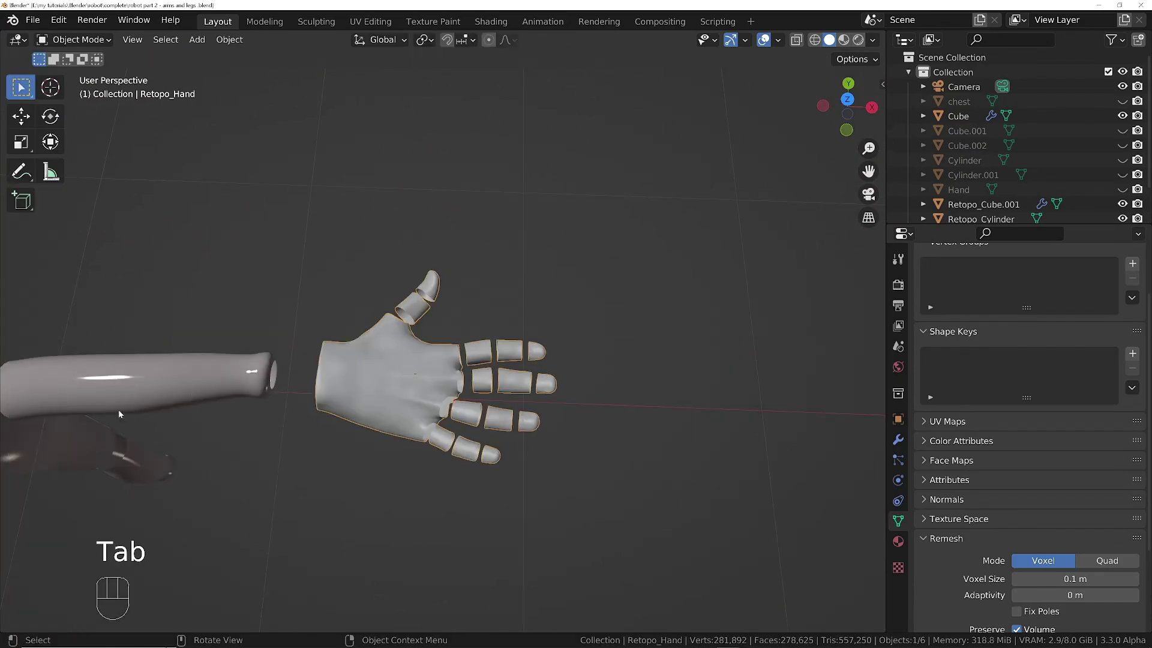
# Step: In vertex selection mode, select one vertex at the tip of each of the four fingers, leaving out the thumb
pyautogui.press('Tab')
pyautogui.moveTo(558, 419); pyautogui.dragTo(469, 419, button='middle')
pyautogui.press('1')
pyautogui.scroll(4, 528, 425)
pyautogui.keyDown('shift'); pyautogui.click(544, 387); pyautogui.keyUp('shift')
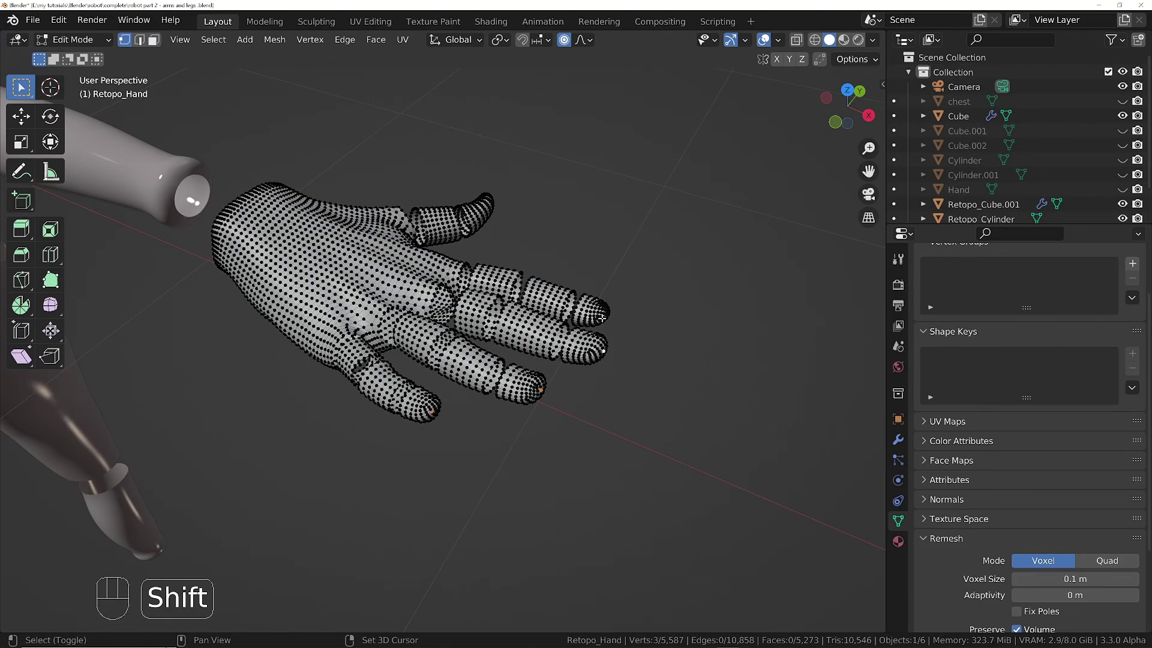
pyautogui.moveTo(604, 317); pyautogui.dragTo(558, 291, button='middle')
pyautogui.scroll(4, 558, 291)
pyautogui.keyDown('shift'); pyautogui.click(324, 286); pyautogui.keyUp('shift')
pyautogui.keyDown('shift'); pyautogui.moveTo(514, 282); pyautogui.dragTo(538, 261); pyautogui.keyUp('shift')
pyautogui.hotkey('ctrl', 'z')
pyautogui.hotkey('ctrl', 'z')
pyautogui.hotkey('ctrl', 'z')
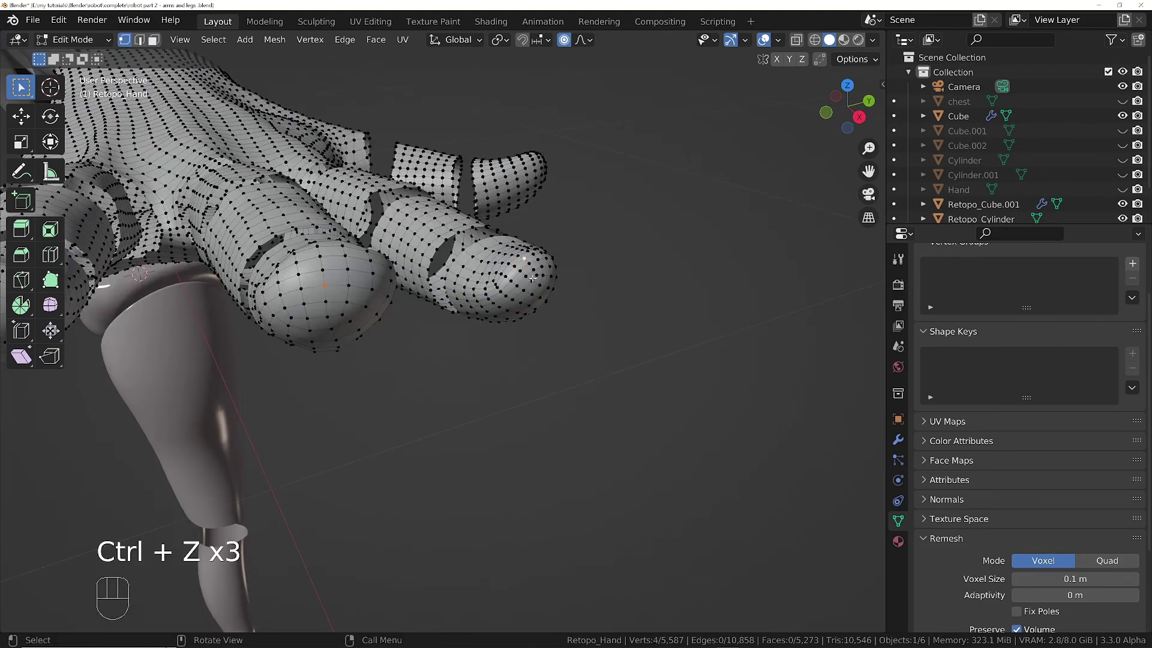
pyautogui.scroll(-4, 524, 259)
pyautogui.moveTo(378, 207); pyautogui.dragTo(448, 260, button='middle')
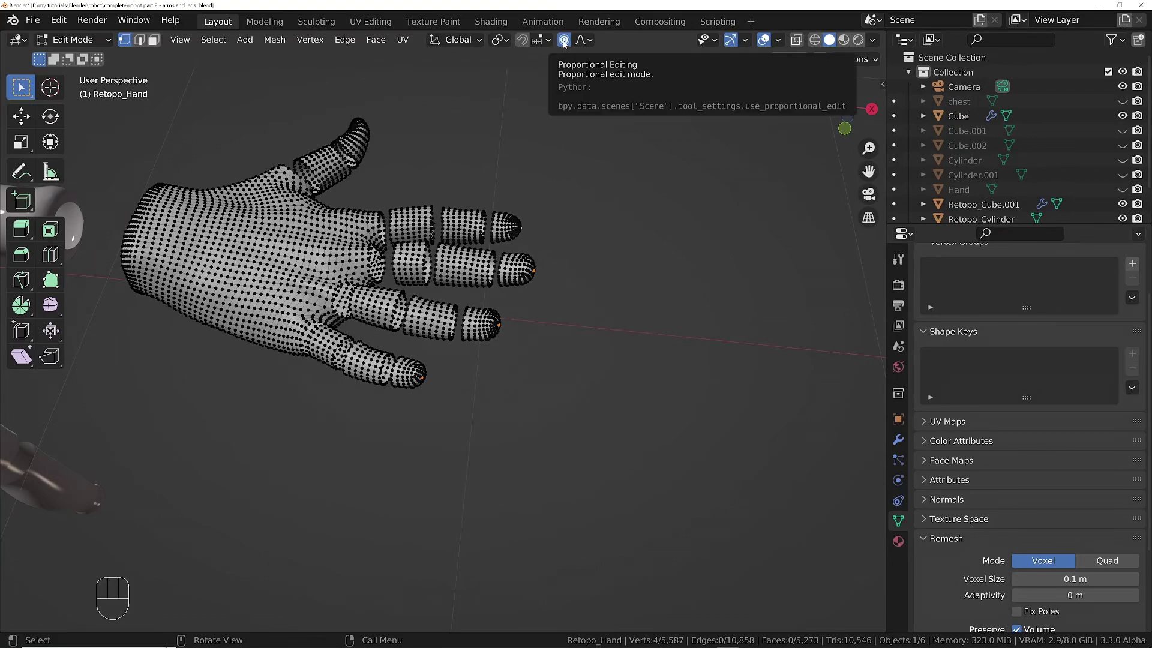
# Step: In top orthographic view, stretch the four fingers by moving the tip vertices about 0.13 m along X with smooth proportional editing, size 0.350
pyautogui.click(584, 42)
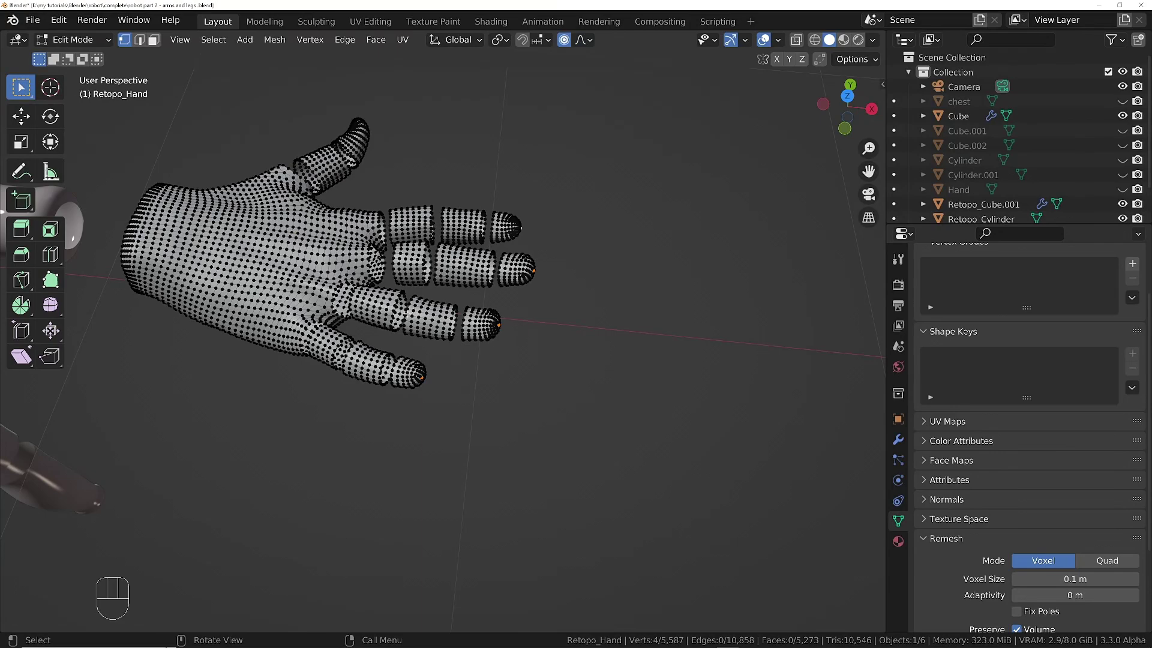
pyautogui.moveTo(333, 263); pyautogui.dragTo(407, 391, button='middle')
pyautogui.scroll(1, 407, 391)
pyautogui.scroll(1, 407, 391)
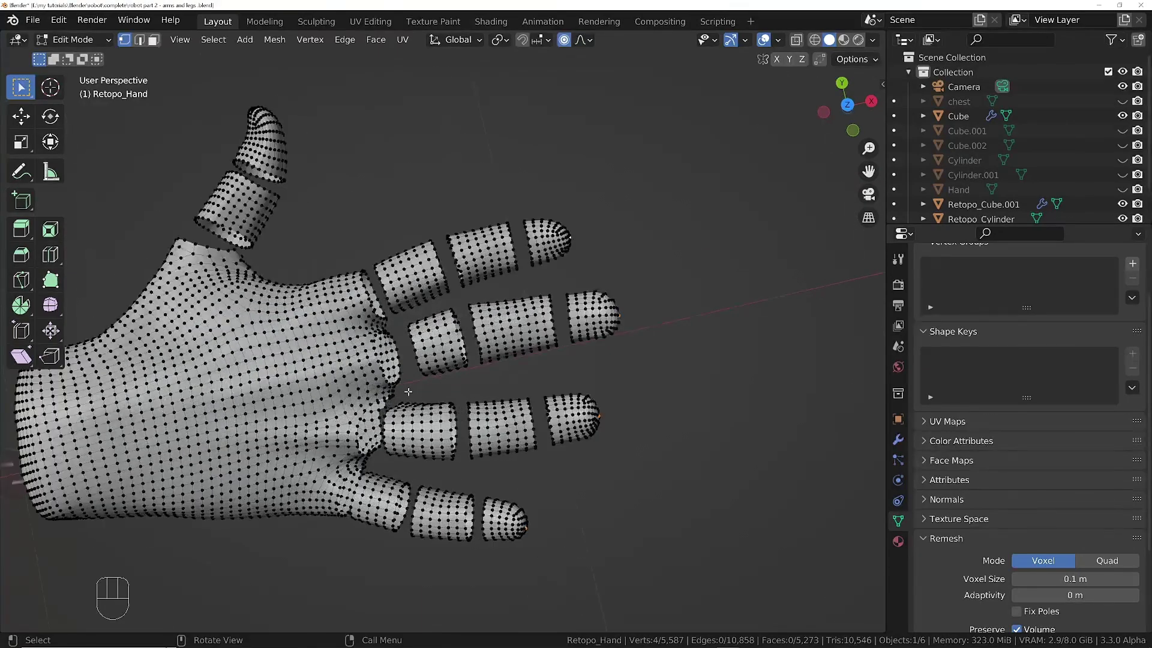
pyautogui.press('KP_7')
pyautogui.press('KP_5')
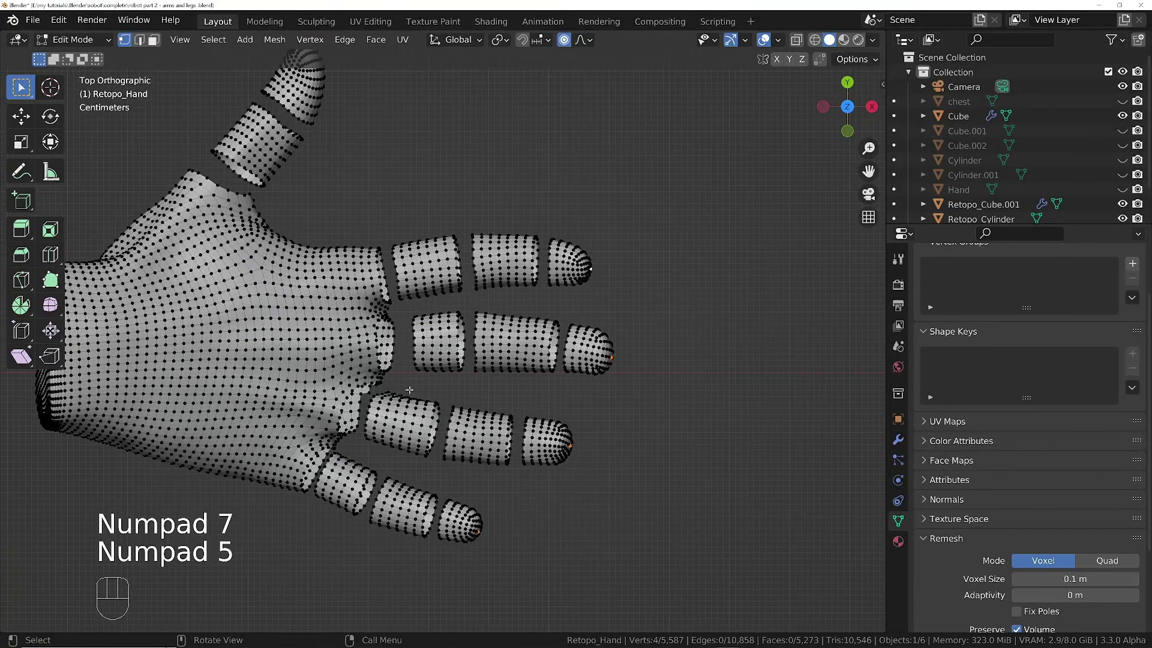
pyautogui.keyDown('ctrl'); pyautogui.moveTo(408, 331); pyautogui.dragTo(424, 519, button='middle'); pyautogui.keyUp('ctrl')
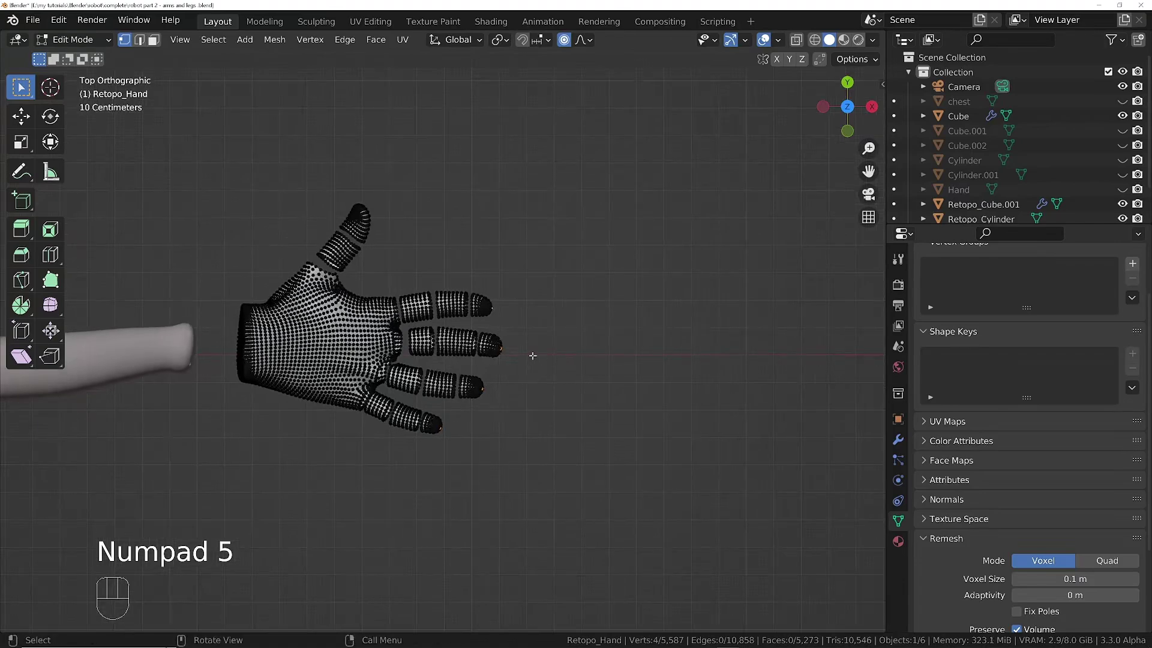
pyautogui.press('g')
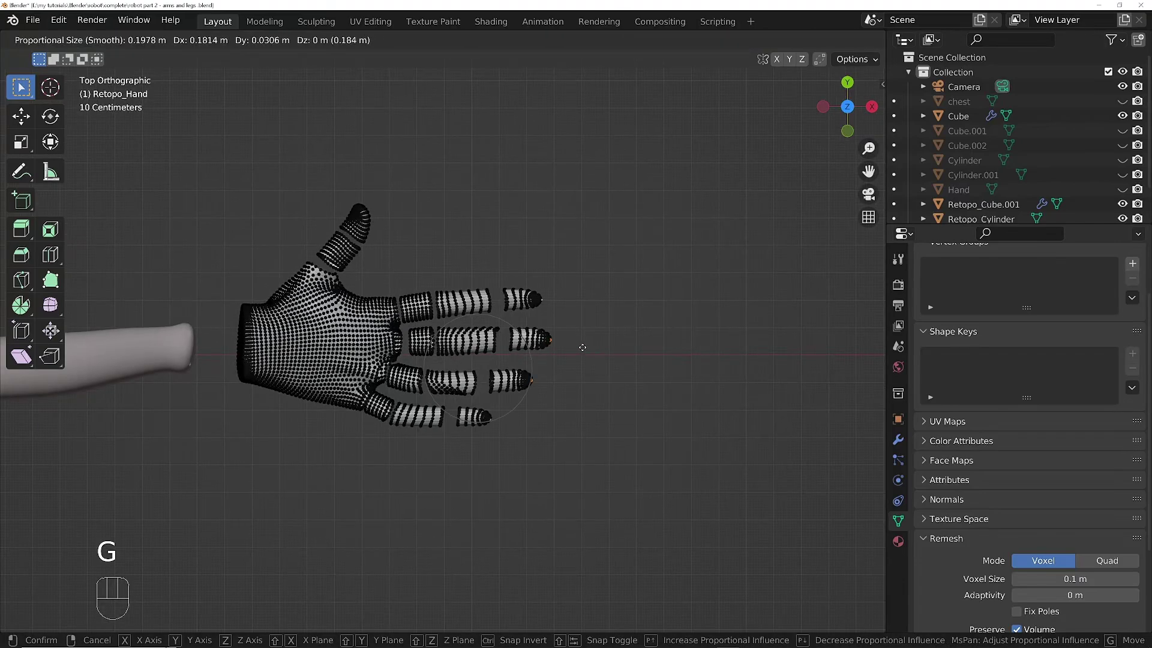
pyautogui.scroll(-5, 583, 348)
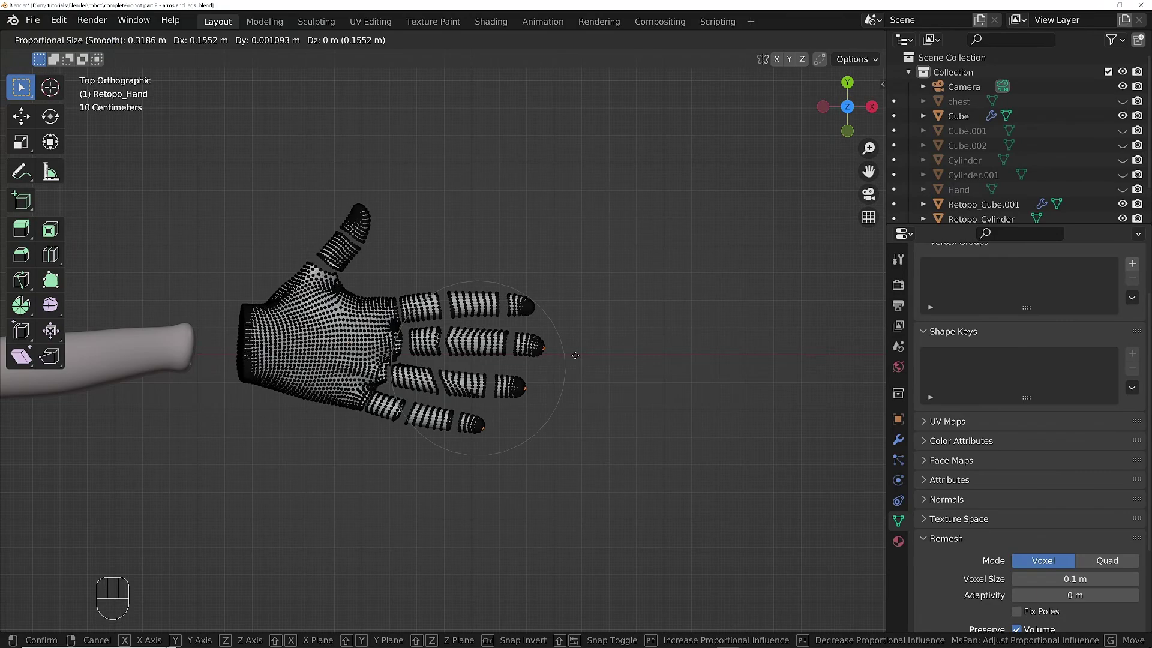
pyautogui.scroll(-1, 575, 356)
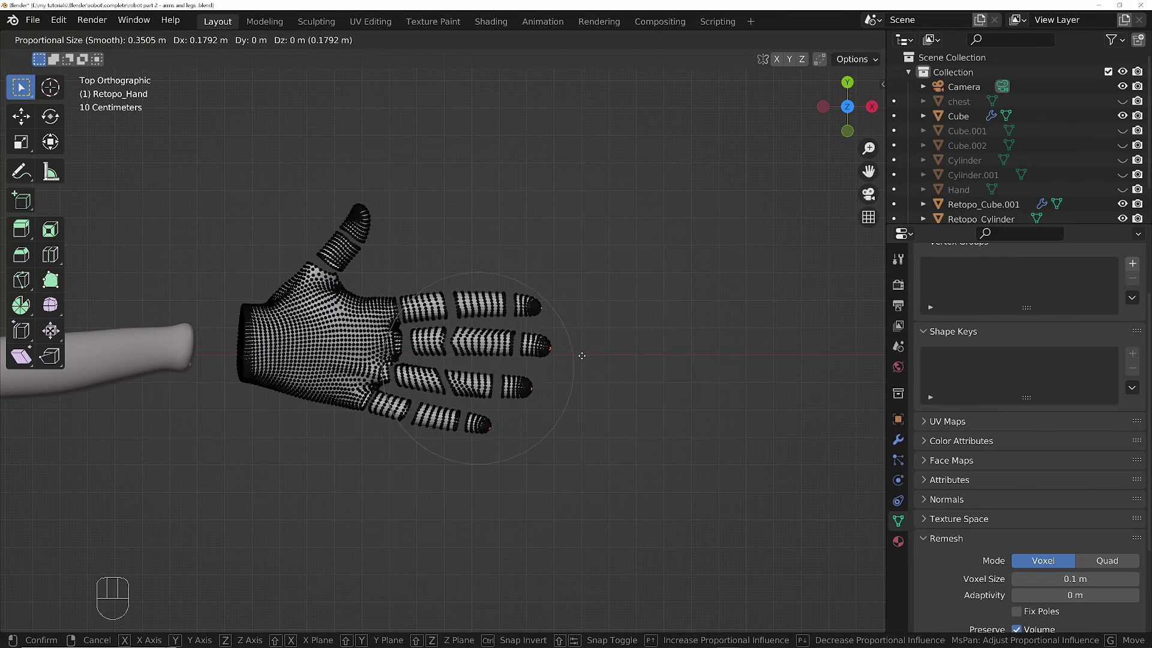
pyautogui.rightClick(583, 353)
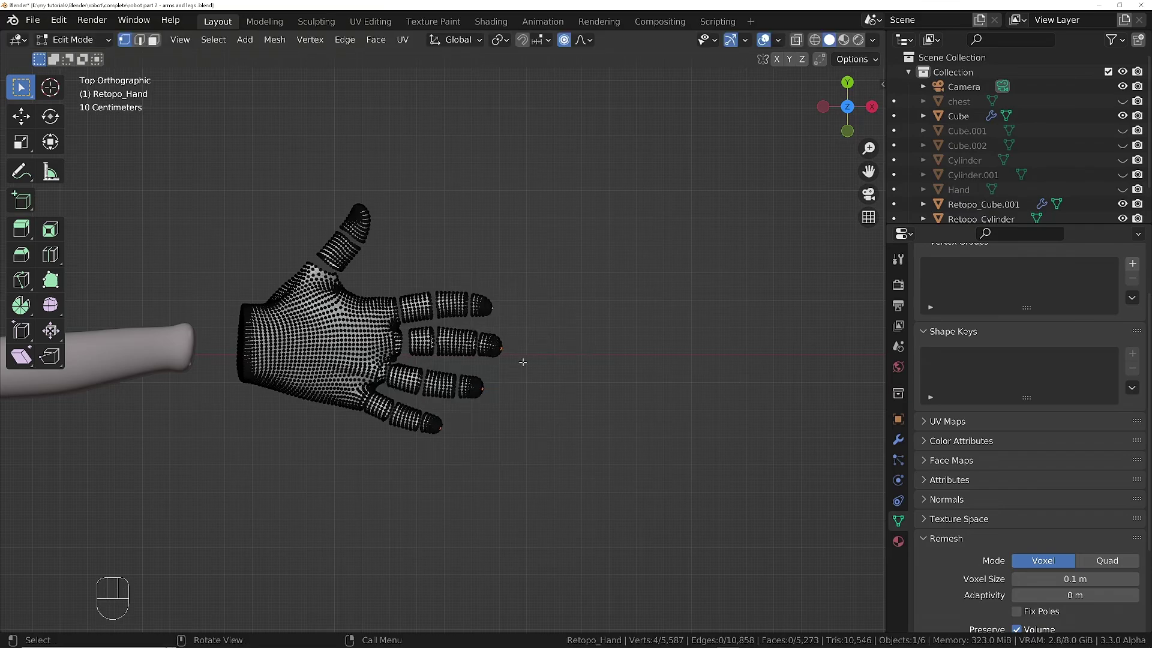
pyautogui.press('g')
pyautogui.press('x')
pyautogui.click(558, 358)
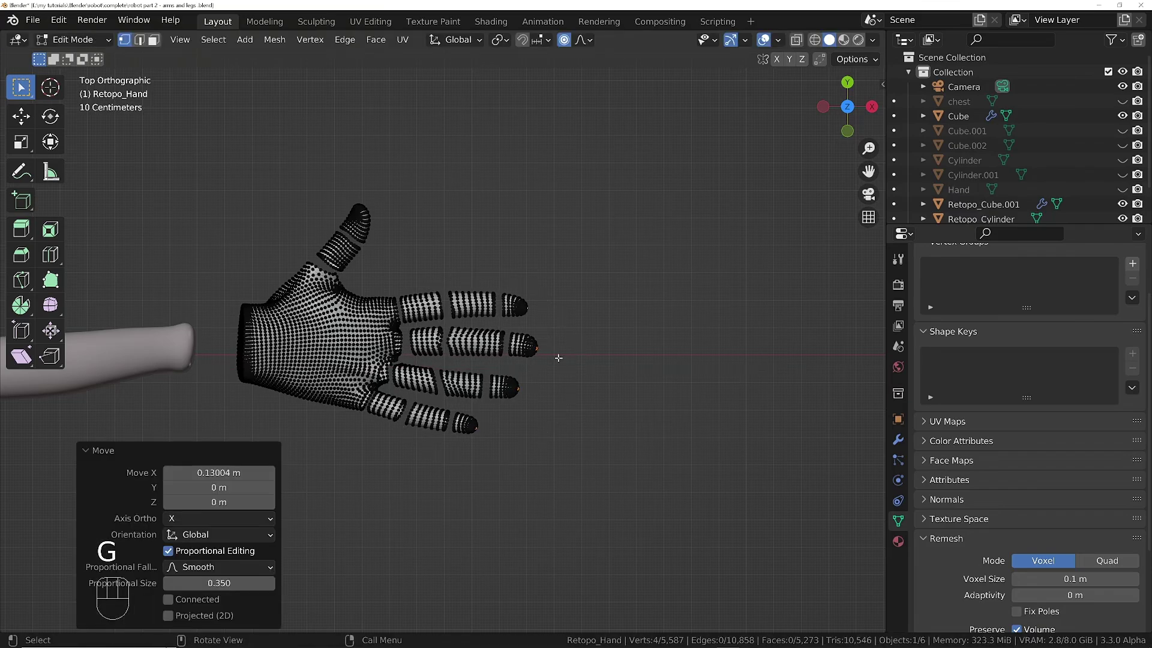
# Step: Scale the four fingertip vertices together to 0.880 with smooth proportional editing and a proportional size of about 0.683
pyautogui.moveTo(558, 356); pyautogui.dragTo(576, 300, button='middle')
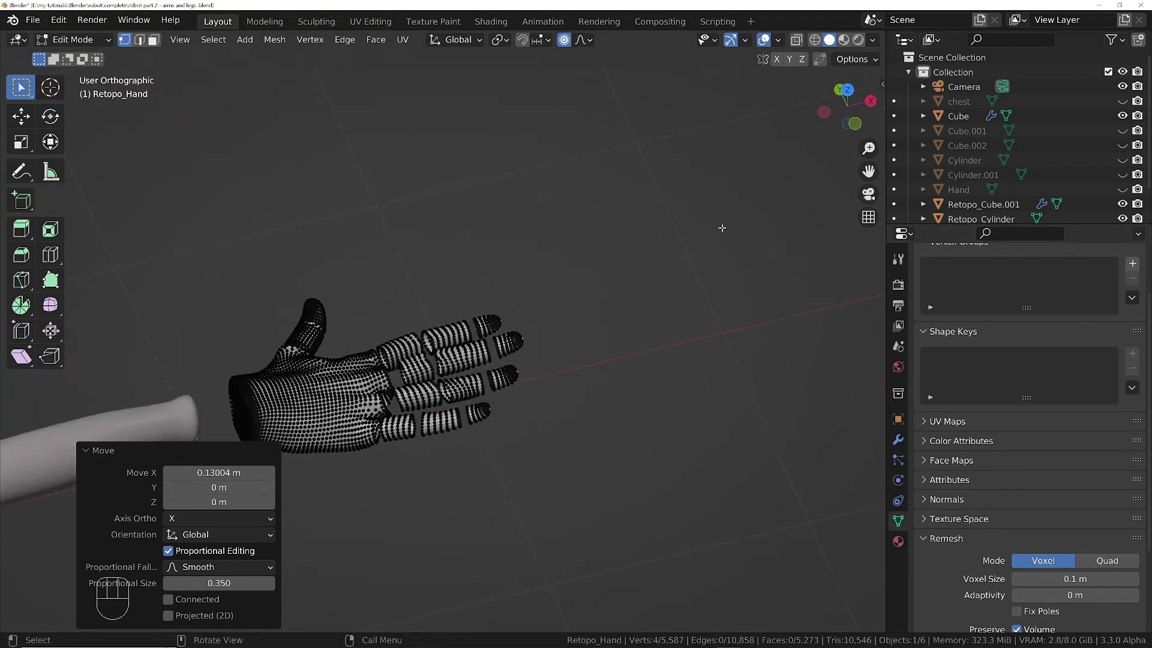
pyautogui.press('s')
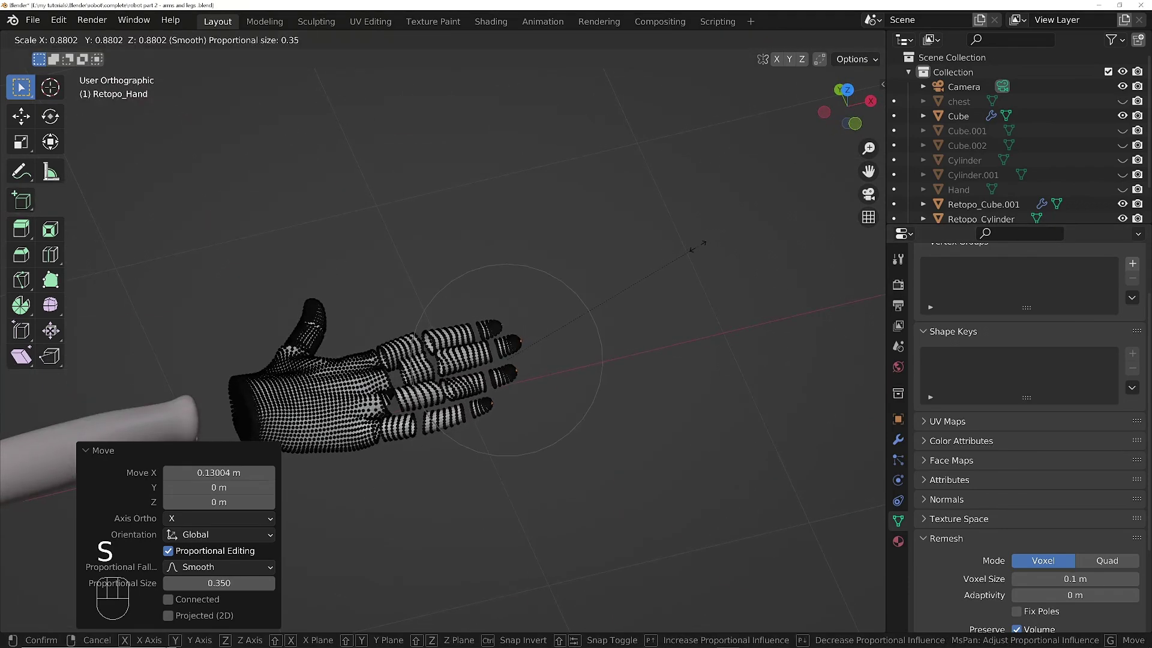
pyautogui.scroll(-6, 697, 247)
pyautogui.scroll(-2, 698, 246)
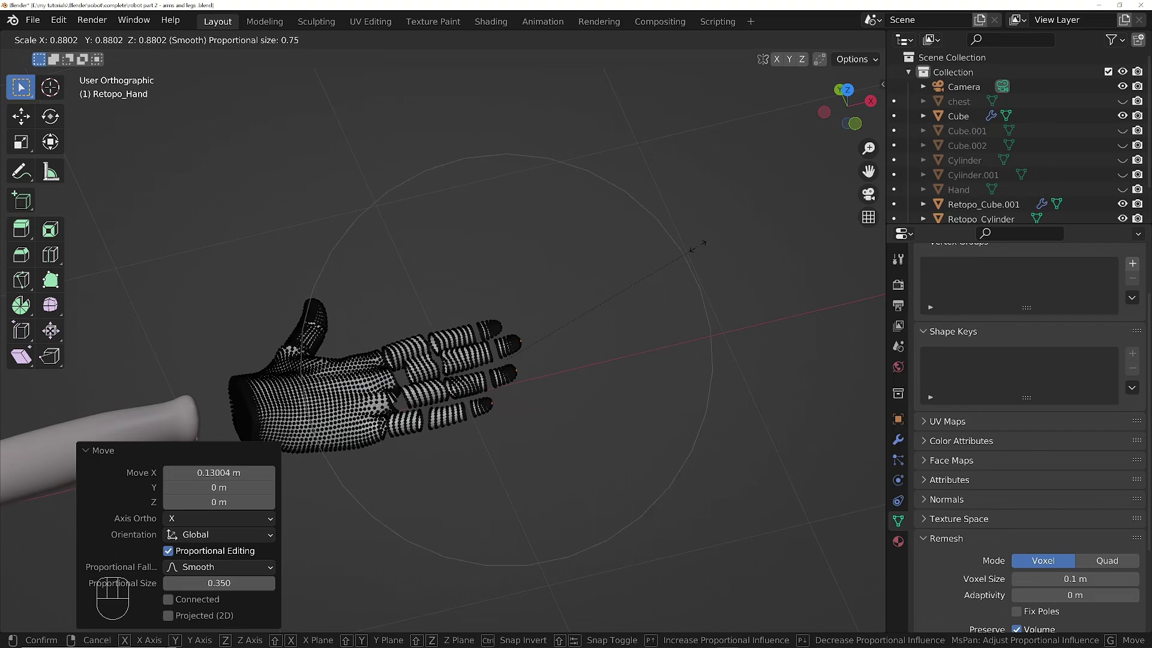
pyautogui.scroll(1, 698, 247)
pyautogui.click(696, 246)
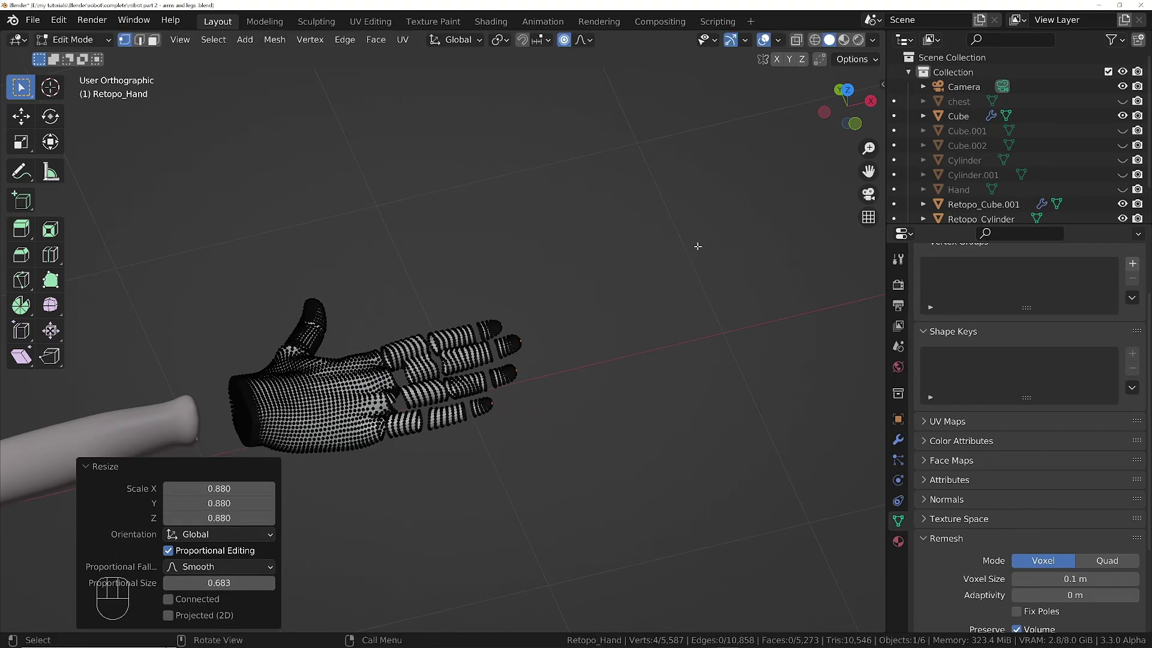
# Step: Select the palm-side edge loop of the ring finger's lowest segment in Edit Mode and set the transform orientation to View
pyautogui.moveTo(696, 246); pyautogui.dragTo(449, 431, button='middle')
pyautogui.press('Tab')
pyautogui.scroll(3, 472, 460)
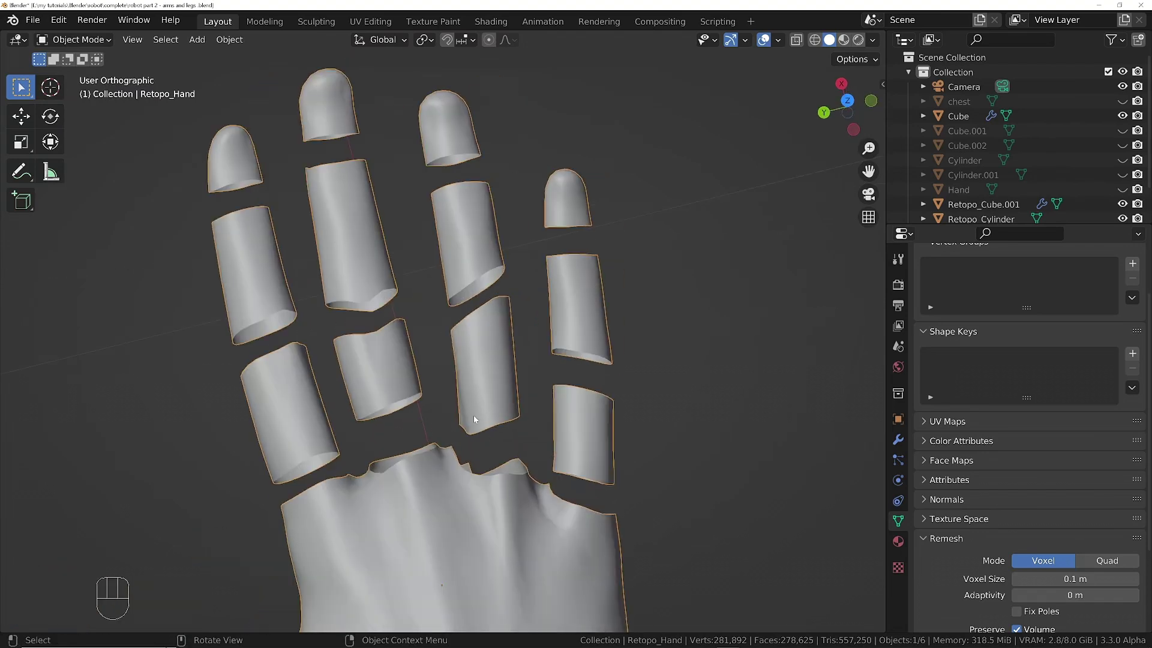
pyautogui.press('Tab')
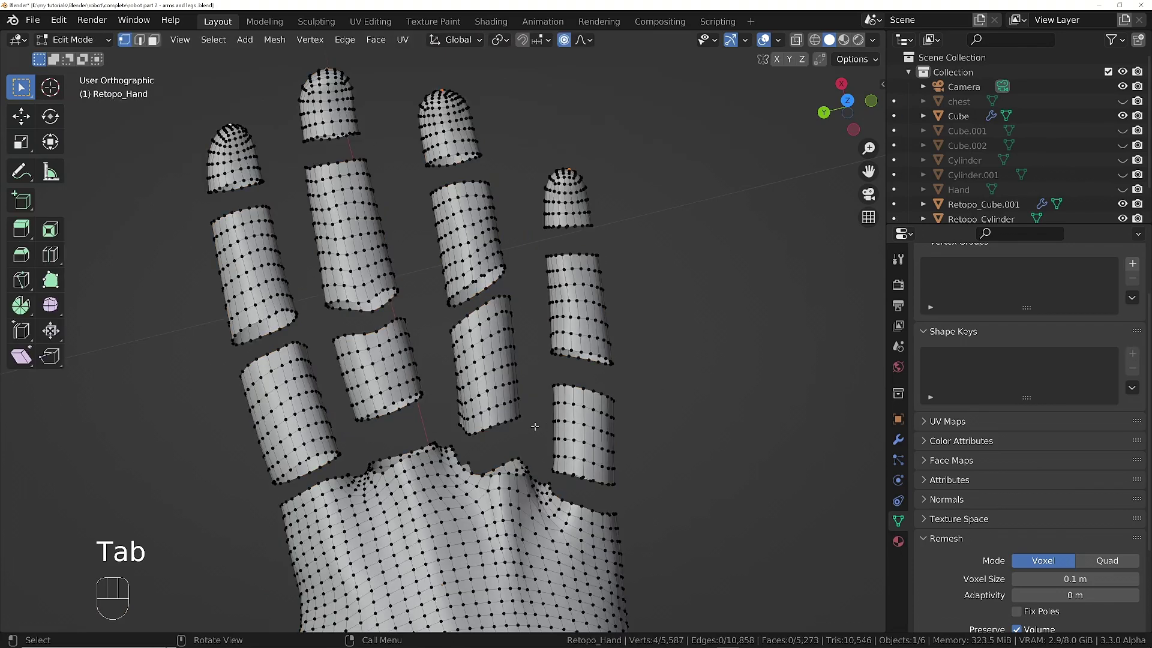
pyautogui.scroll(2, 481, 423)
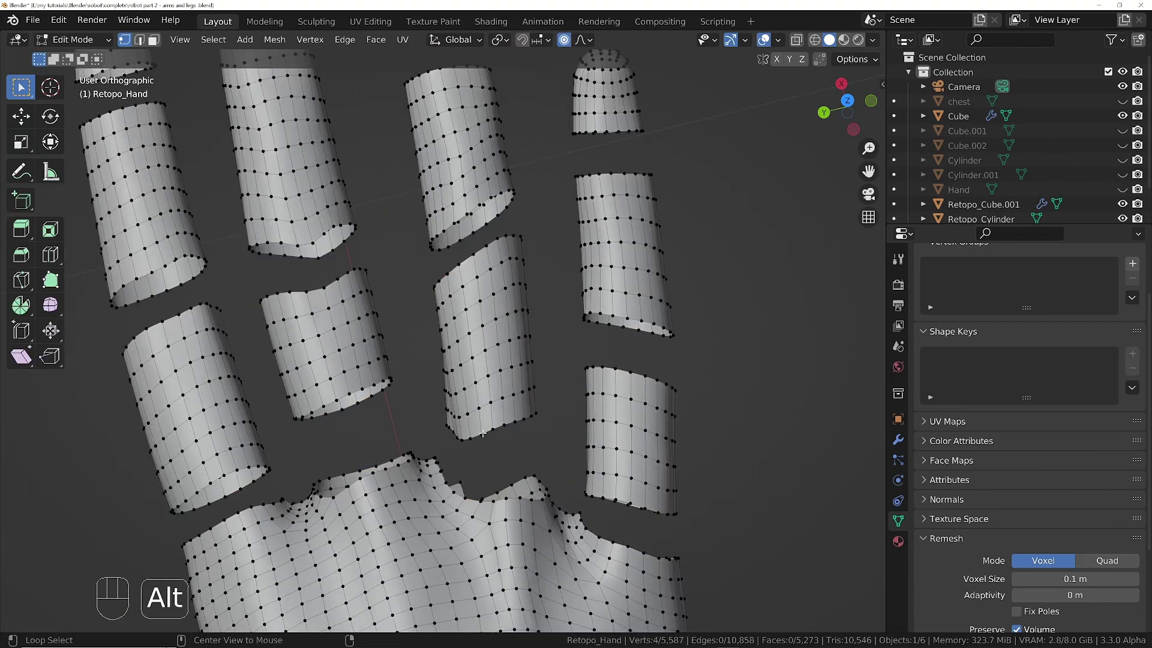
pyautogui.keyDown('alt'); pyautogui.click(483, 433); pyautogui.keyUp('alt')
pyautogui.moveTo(483, 433); pyautogui.dragTo(580, 384, button='middle')
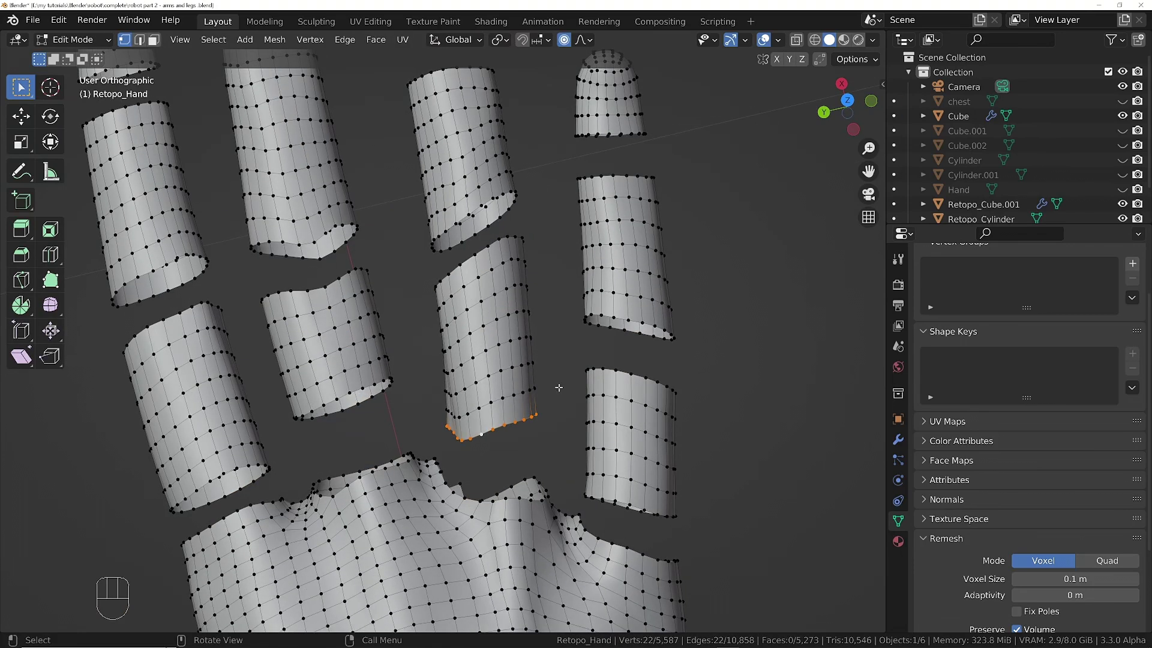
pyautogui.press(',')
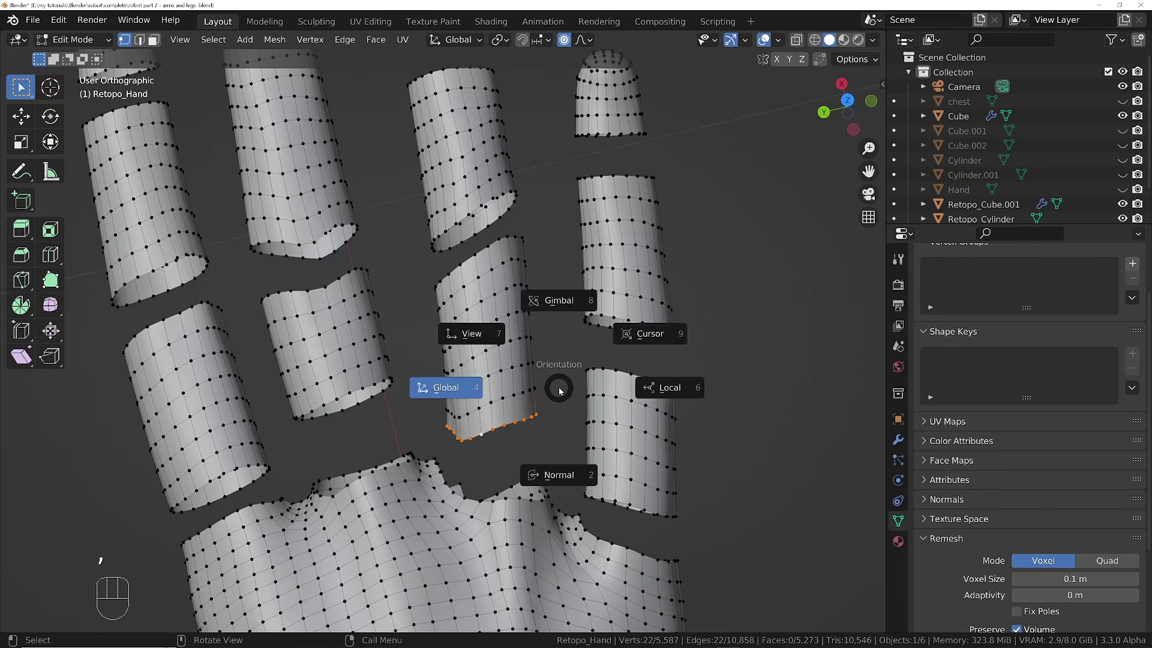
pyautogui.click(466, 339)
pyautogui.press('s')
pyautogui.click(586, 40)
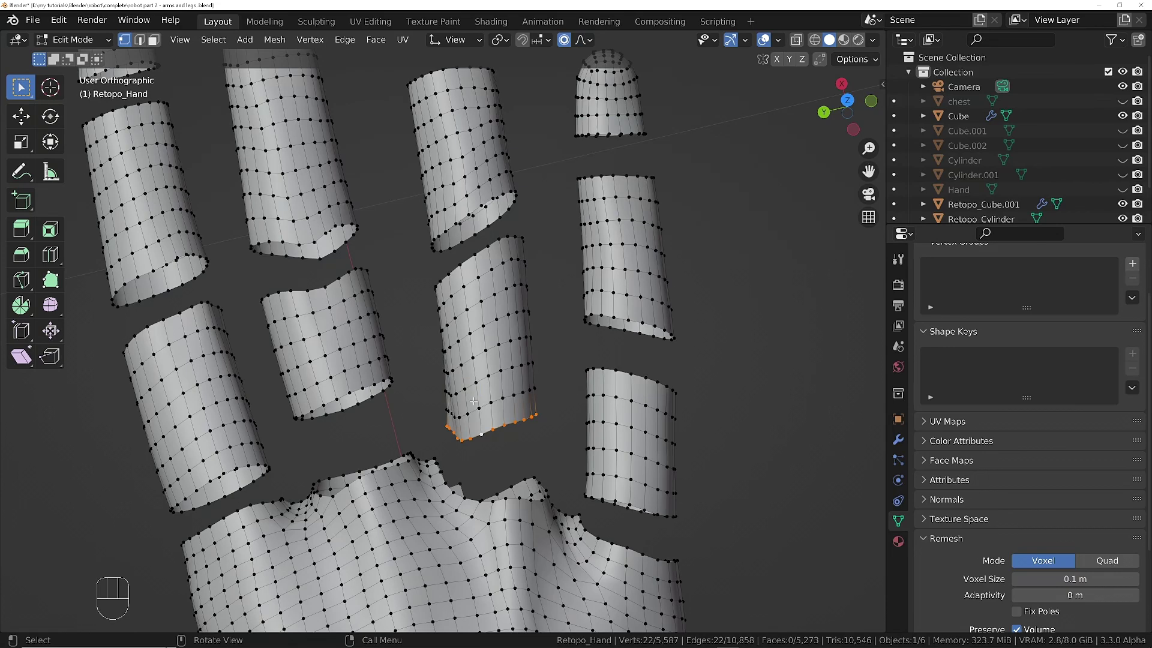
pyautogui.press('s')
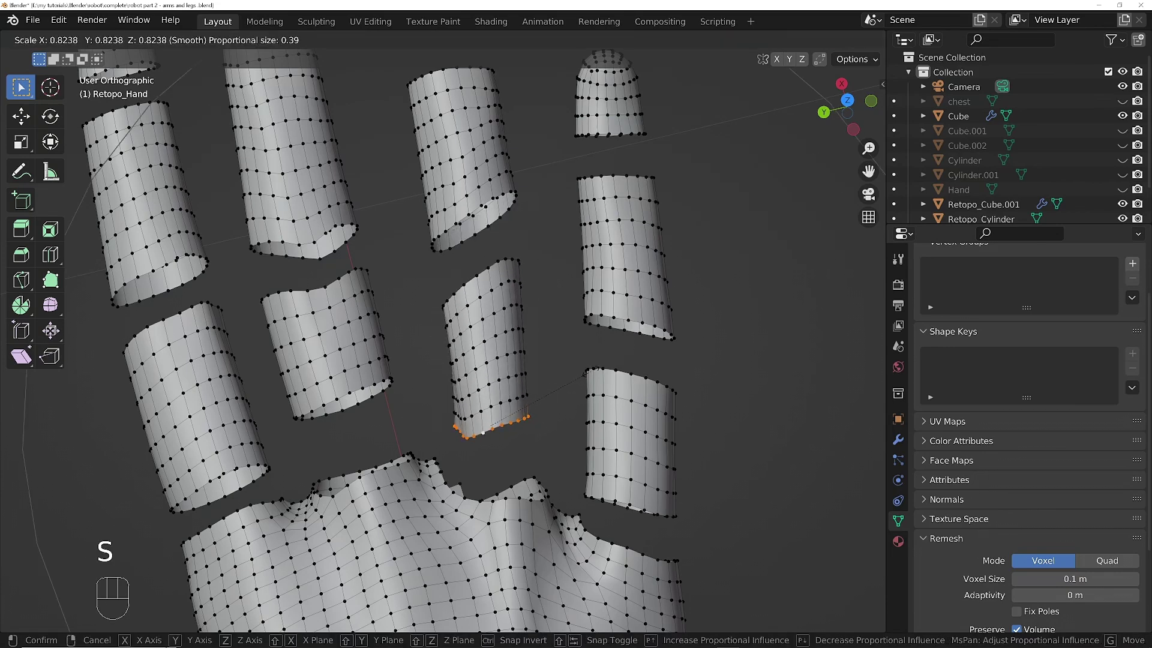
pyautogui.scroll(20, 591, 371)
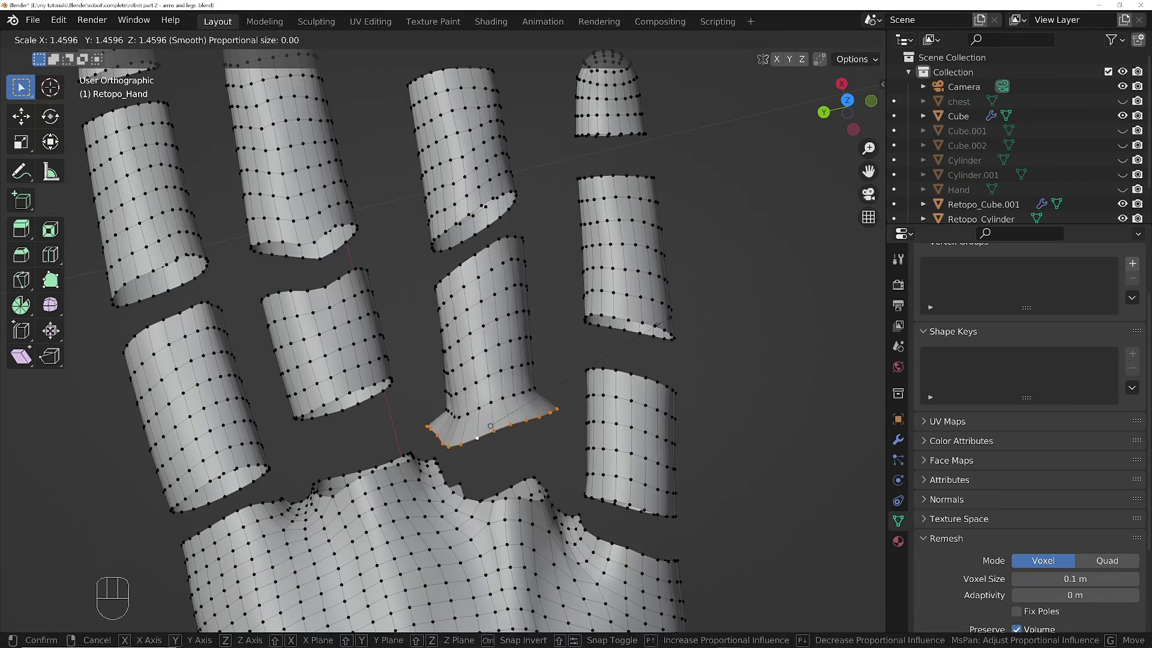
pyautogui.scroll(-17, 544, 415)
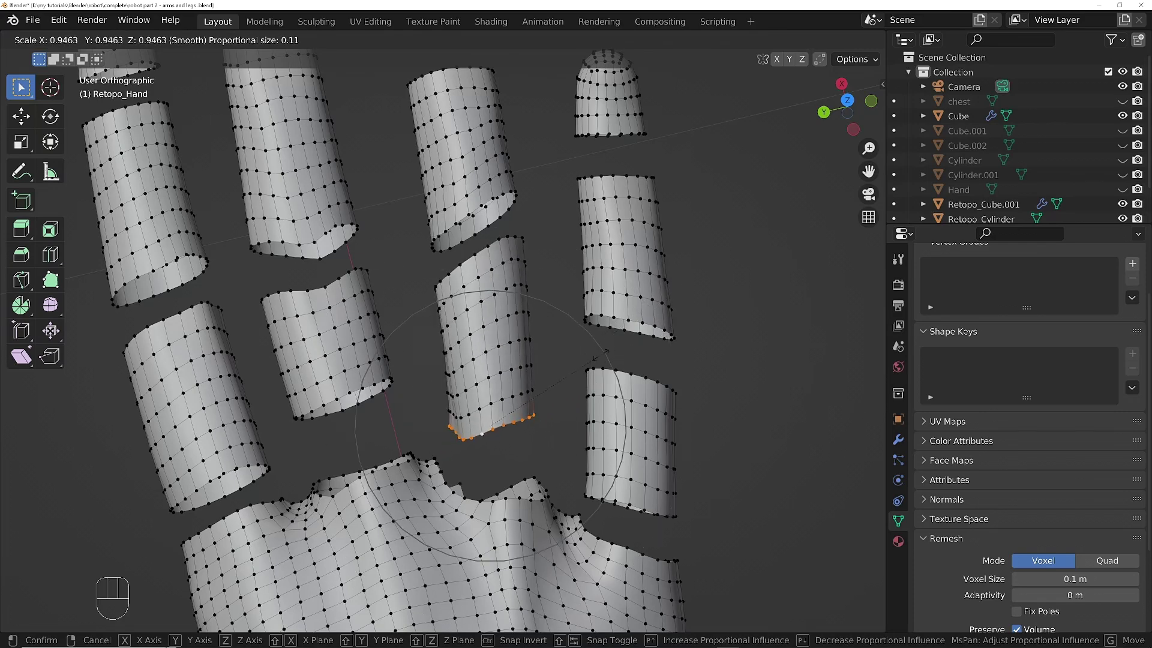
pyautogui.scroll(-4, 531, 533)
pyautogui.click(531, 533)
# Step: Flatten the selected loop by scaling it to 0.257 along view Y with connected proportional editing, size 0.043
pyautogui.moveTo(531, 533); pyautogui.dragTo(640, 487, button='middle')
pyautogui.press('s')
pyautogui.press('y')
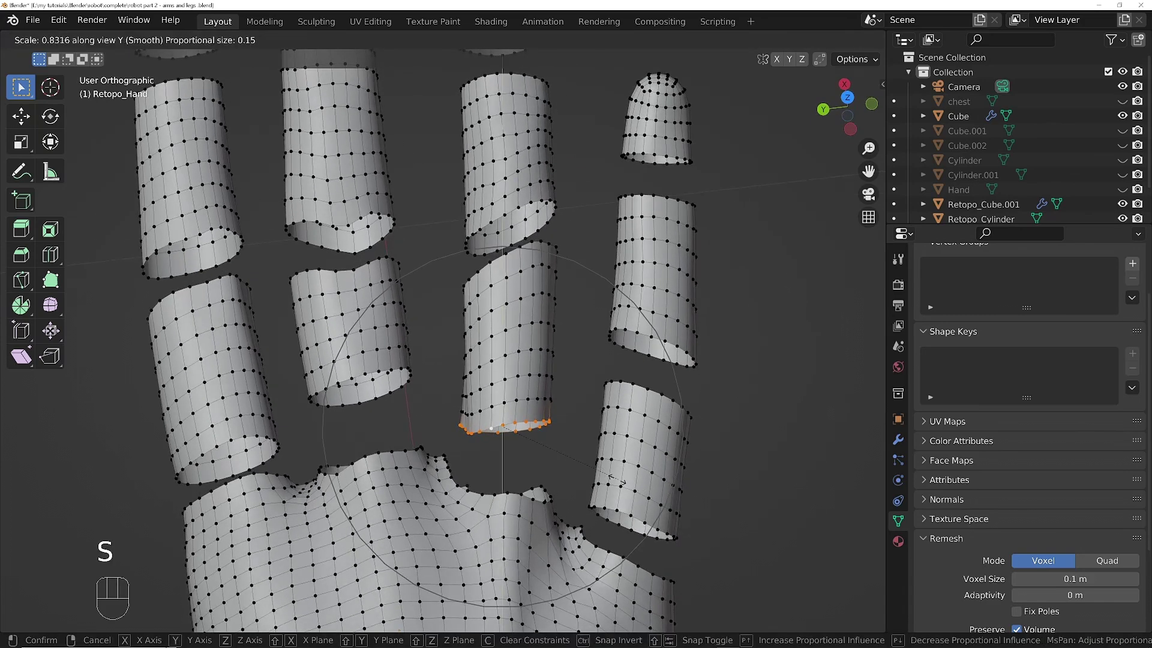
pyautogui.scroll(-11, 591, 479)
pyautogui.scroll(14, 585, 475)
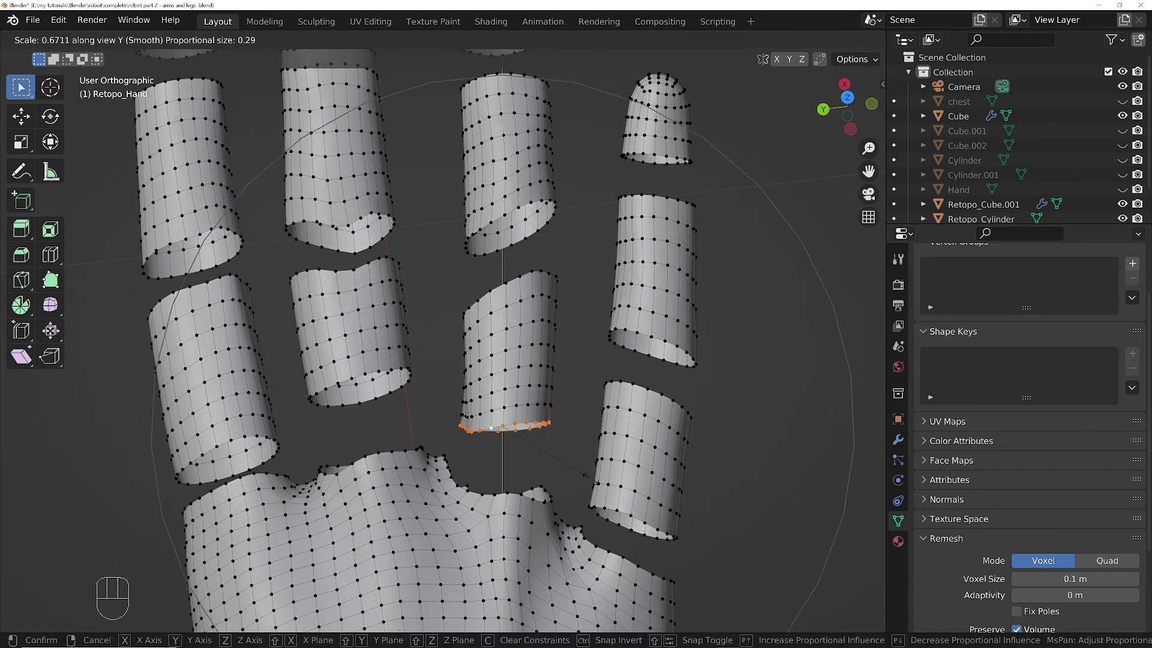
pyautogui.click(530, 454)
# Step: Move the flattened loop slightly toward the palm along view Y and scale the next loop up to 0.411 along view Y
pyautogui.press('g')
pyautogui.middleClick(507, 439)
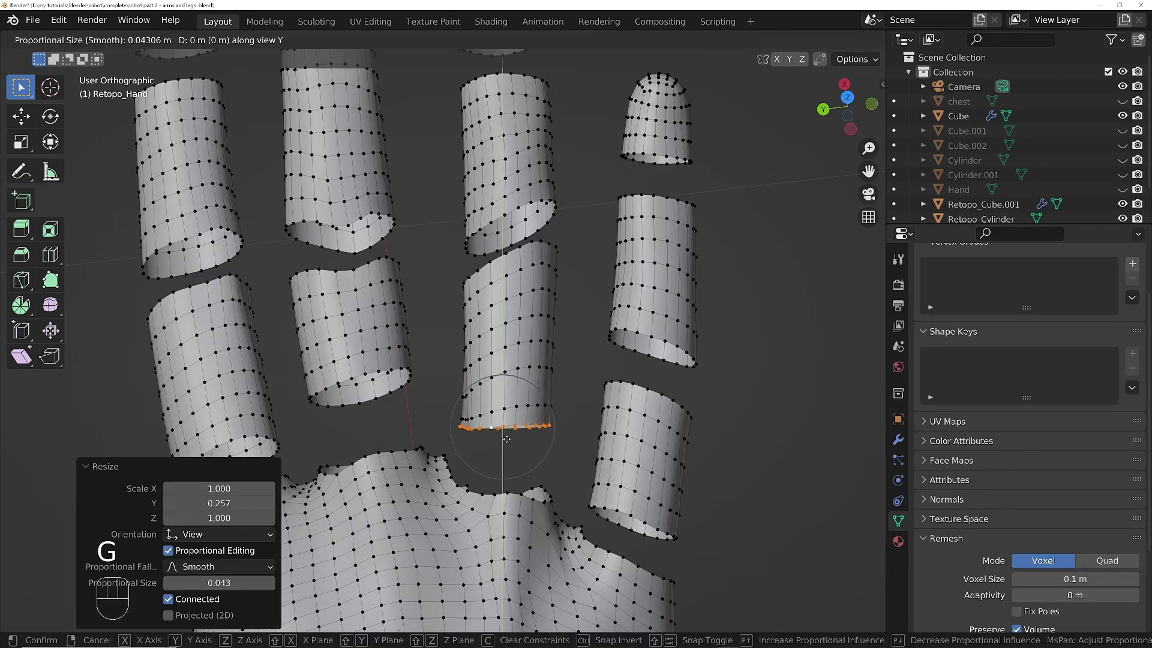
pyautogui.press('s')
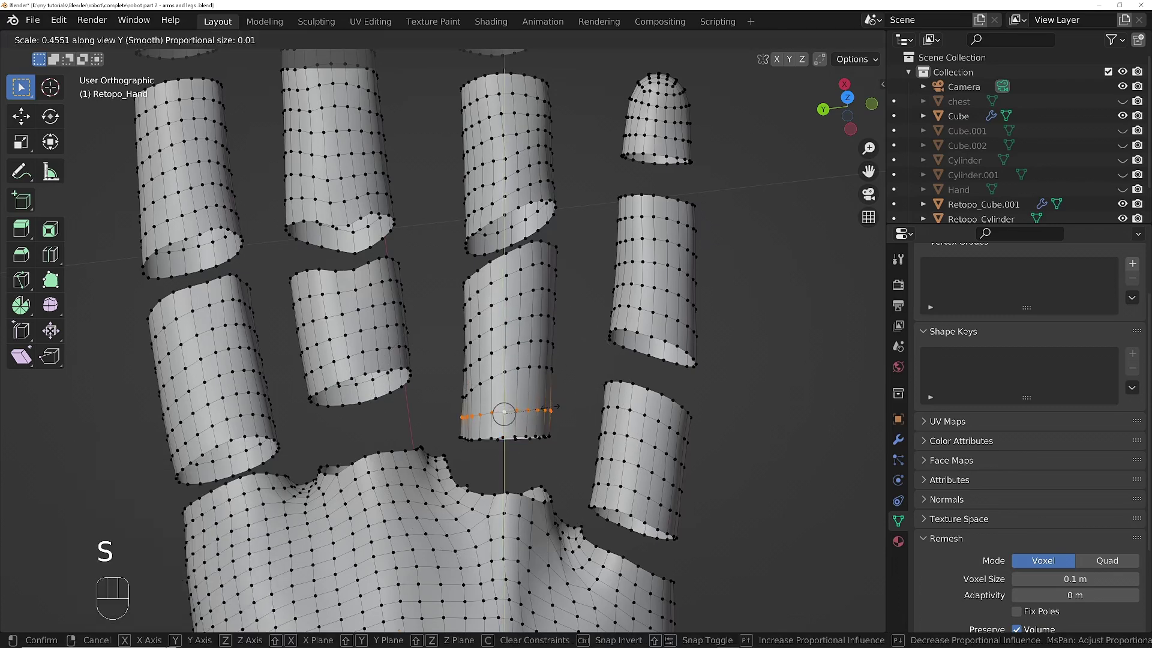
pyautogui.click(544, 410)
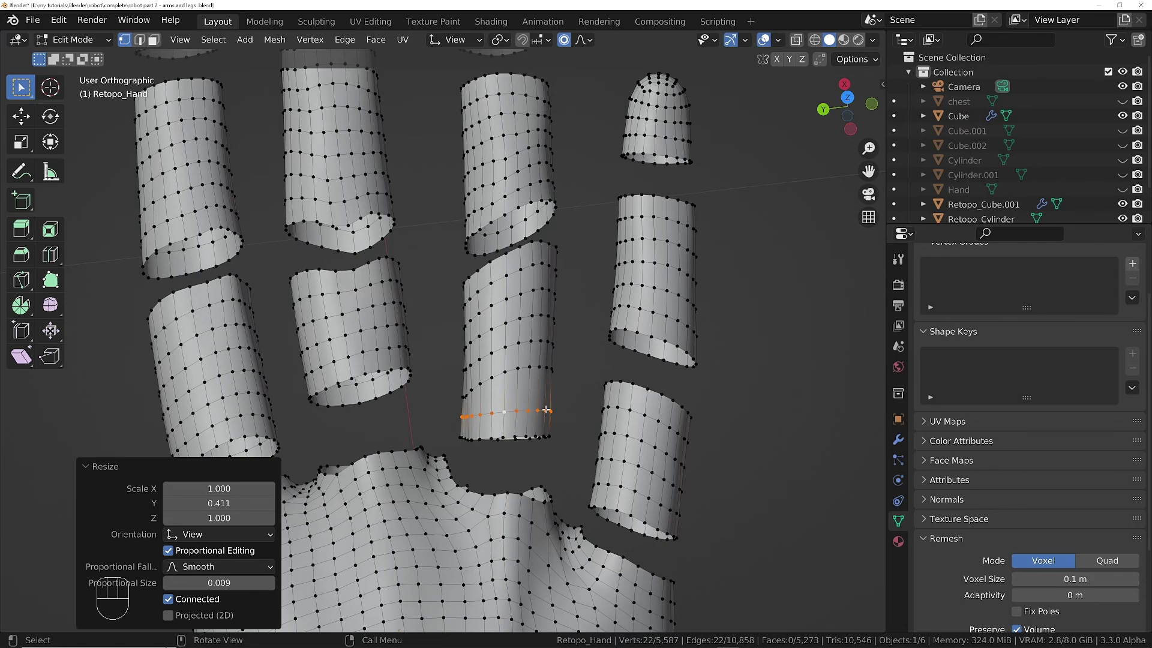
pyautogui.moveTo(573, 422); pyautogui.dragTo(507, 406, button='middle')
pyautogui.press('s')
pyautogui.press('y')
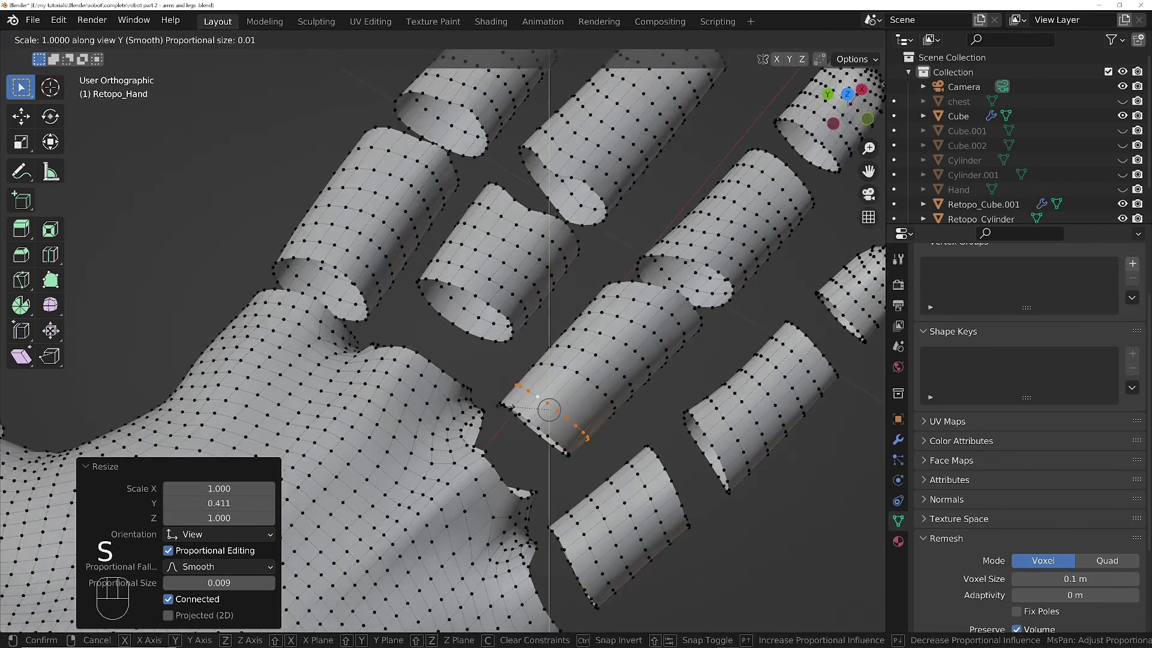
pyautogui.rightClick(588, 399)
pyautogui.moveTo(576, 394); pyautogui.dragTo(458, 422, button='middle')
pyautogui.press('s')
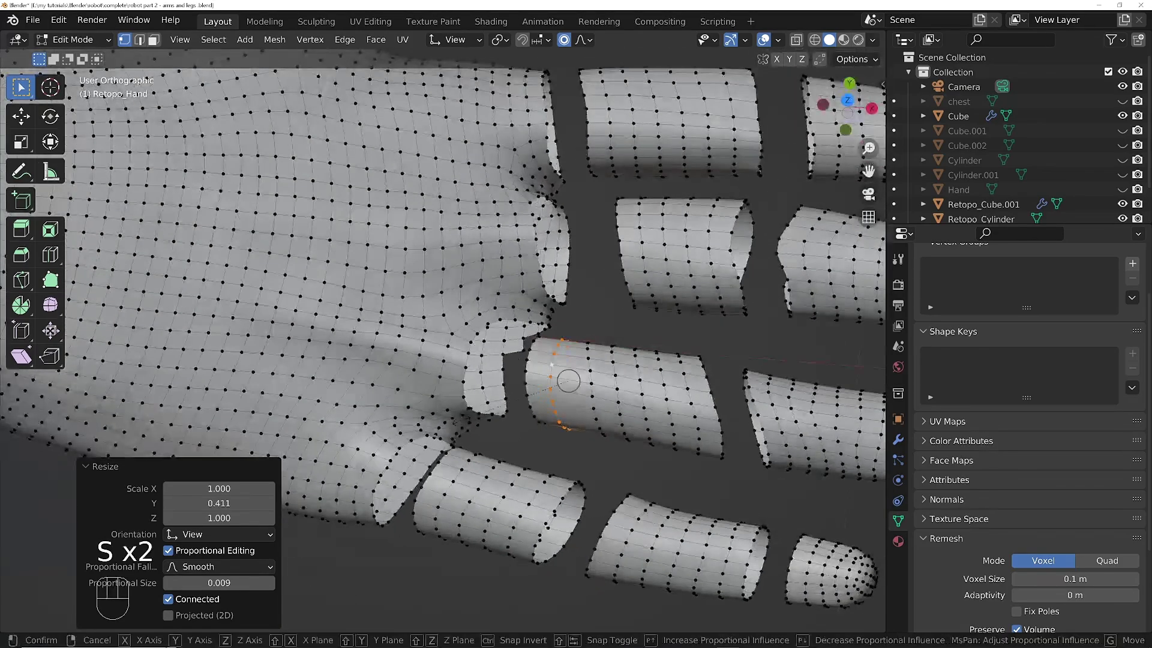
pyautogui.press('y')
pyautogui.rightClick(536, 398)
pyautogui.moveTo(537, 399); pyautogui.dragTo(741, 355, button='middle')
pyautogui.moveTo(506, 337); pyautogui.dragTo(499, 379, button='middle')
# Step: Adjust the slanted inner edge loops along the middle of the ring finger's lowest segment
pyautogui.keyDown('alt'); pyautogui.click(520, 363); pyautogui.keyUp('alt')
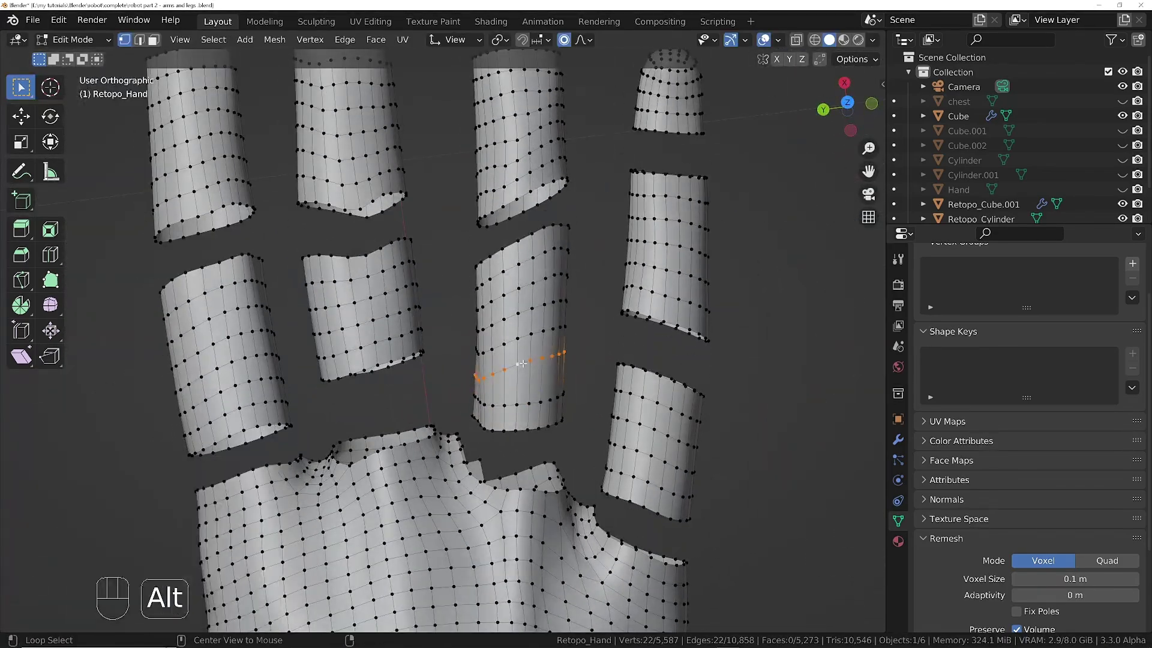
pyautogui.hotkey('ctrl', 'z')
pyautogui.keyDown('alt'); pyautogui.keyDown('shift'); pyautogui.click(521, 315); pyautogui.keyUp('shift'); pyautogui.keyUp('alt')
pyautogui.press('g')
# Step: Flatten and reposition the facing edge loops at the joint between the ring finger's lowest and middle segments, finishing with a 0.984 scale
pyautogui.keyDown('alt'); pyautogui.click(522, 241); pyautogui.keyUp('alt')
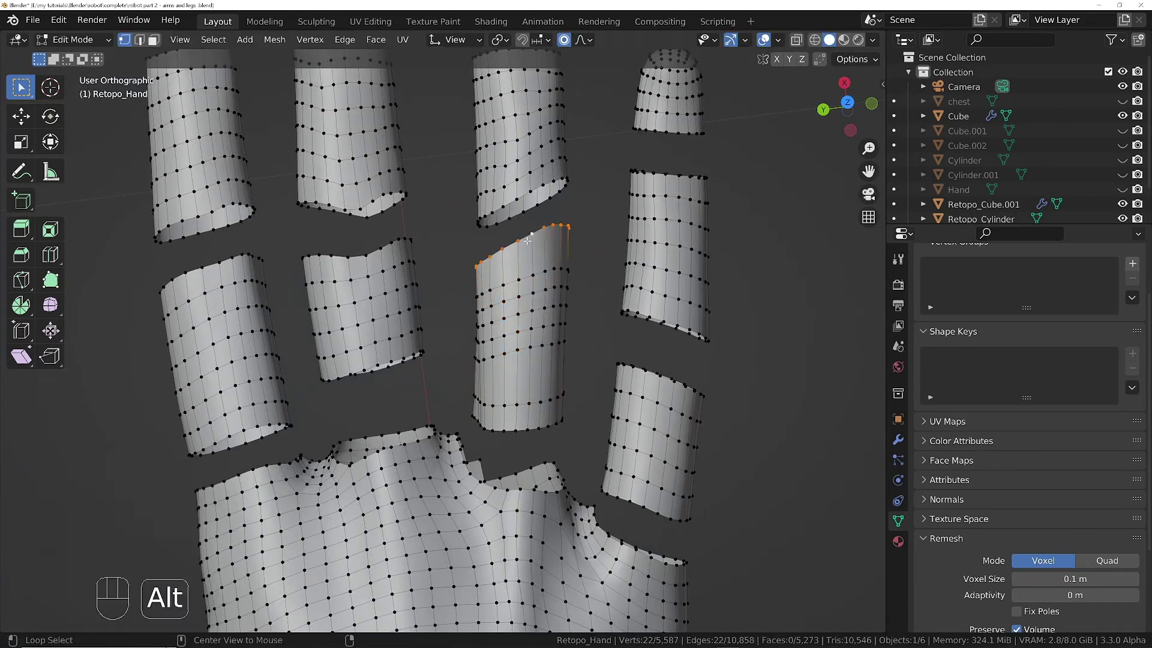
pyautogui.keyDown('alt'); pyautogui.keyDown('shift'); pyautogui.click(522, 213); pyautogui.keyUp('shift'); pyautogui.keyUp('alt')
pyautogui.press('s')
pyautogui.keyDown('alt'); pyautogui.click(522, 233); pyautogui.keyUp('alt')
pyautogui.press('g')
pyautogui.click(521, 234)
pyautogui.press('s')
pyautogui.press('s')
pyautogui.click(474, 255)
pyautogui.press('s')
pyautogui.click(471, 258)
# Step: Flatten and reposition the facing edge loops at the joint between the middle finger's lowest and middle segments
pyautogui.scroll(-2, 471, 258)
pyautogui.keyDown('shift'); pyautogui.moveTo(471, 259); pyautogui.dragTo(534, 263, button='middle'); pyautogui.keyUp('shift')
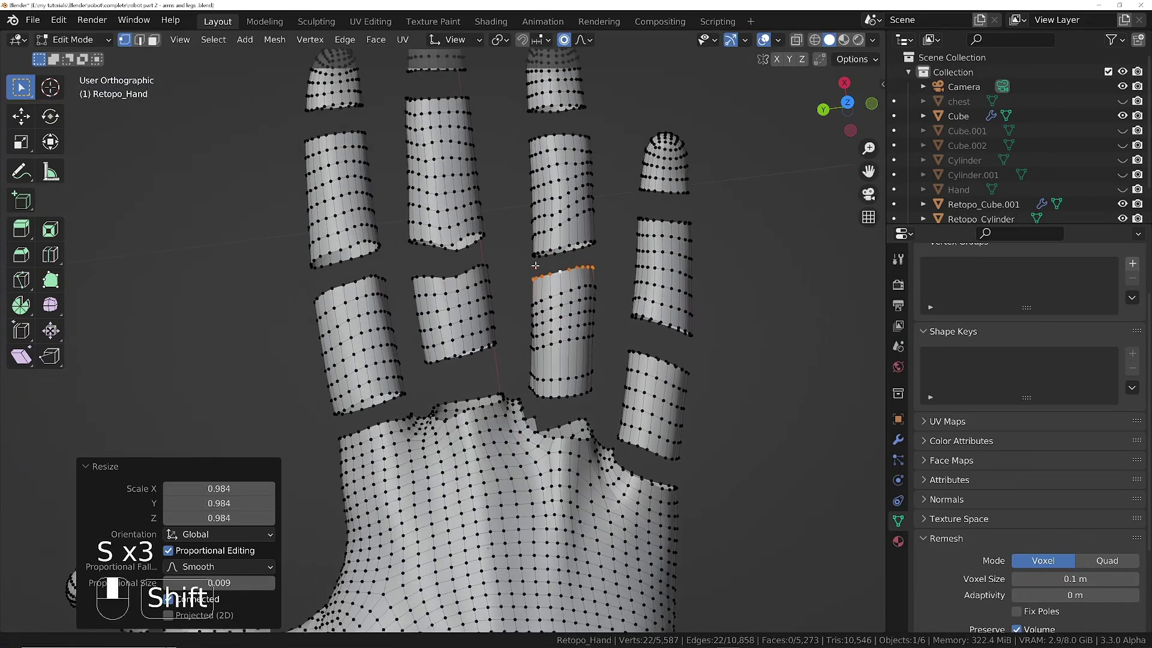
pyautogui.moveTo(535, 430); pyautogui.dragTo(542, 420, button='middle')
pyautogui.moveTo(543, 264); pyautogui.dragTo(538, 304, button='middle')
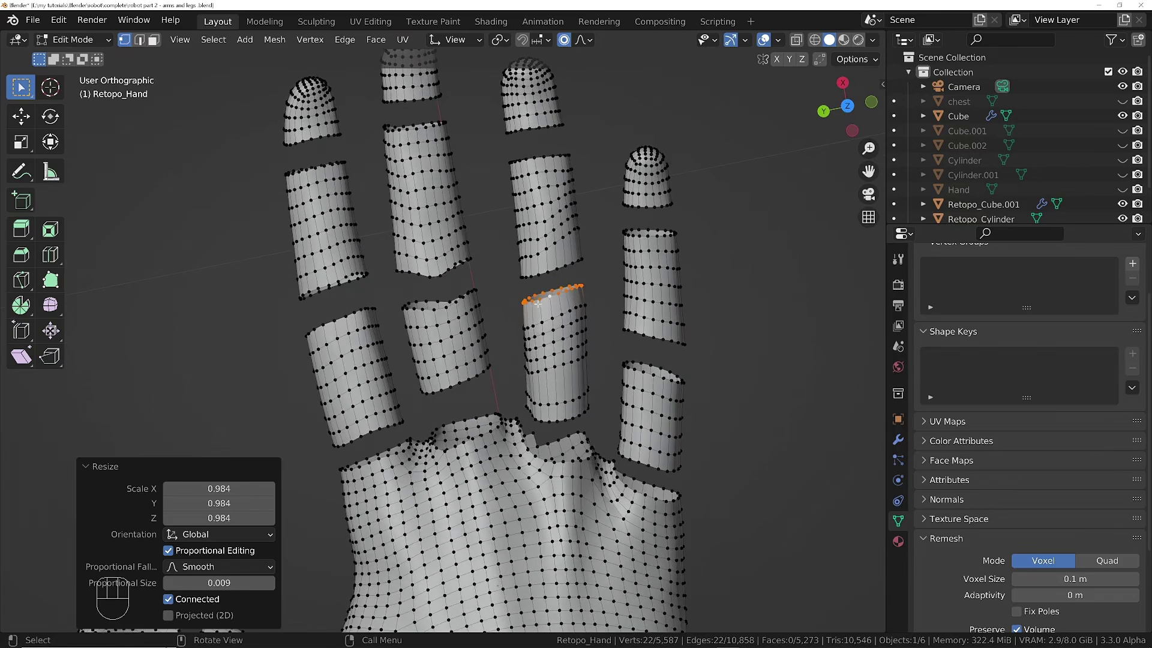
pyautogui.keyDown('ctrl'); pyautogui.moveTo(582, 258); pyautogui.dragTo(419, 287, button='middle'); pyautogui.keyUp('ctrl')
pyautogui.keyDown('alt'); pyautogui.click(406, 277); pyautogui.keyUp('alt')
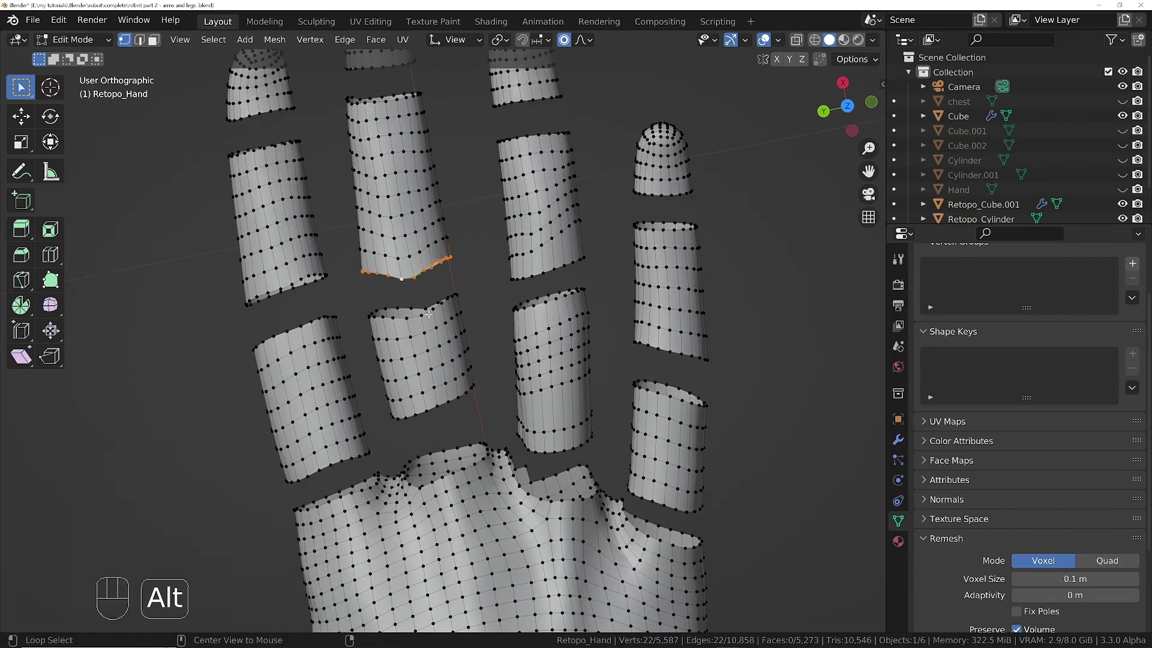
pyautogui.keyDown('alt'); pyautogui.keyDown('shift'); pyautogui.click(430, 316); pyautogui.keyUp('shift'); pyautogui.keyUp('alt')
pyautogui.press('s')
pyautogui.hotkey('ctrl', 'z')
pyautogui.keyDown('alt'); pyautogui.click(424, 274); pyautogui.keyUp('alt')
pyautogui.press('g')
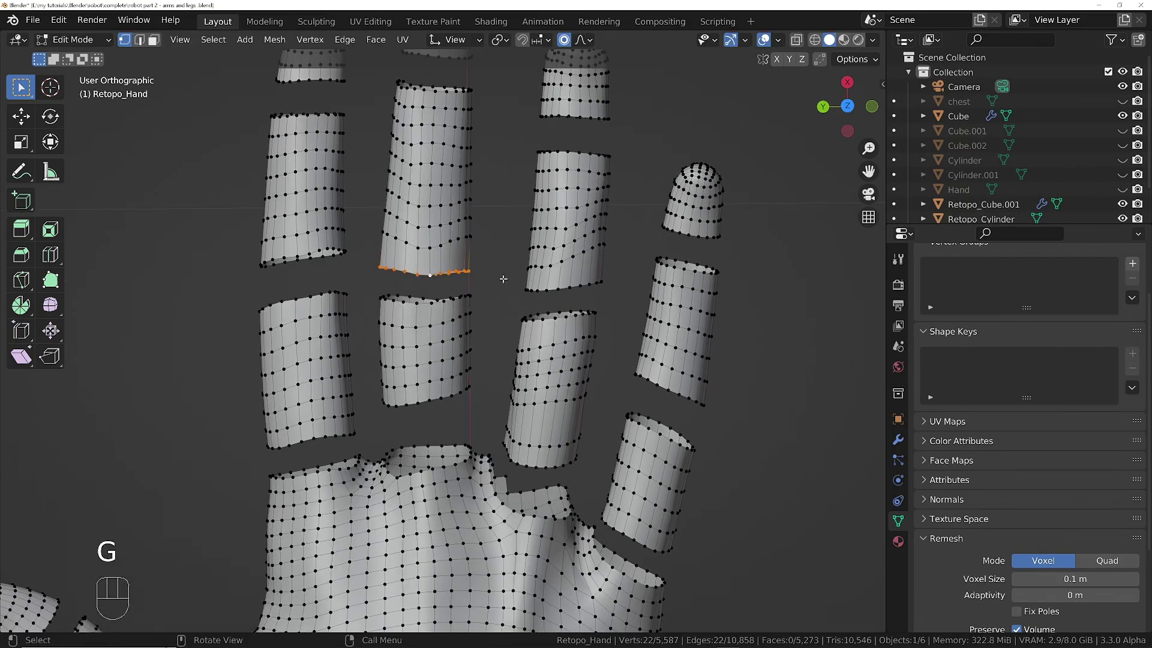
# Step: Flatten and slide the facing edge loops at the joint between the index finger's lowest and middle segments
pyautogui.keyDown('alt'); pyautogui.click(305, 258); pyautogui.keyUp('alt')
pyautogui.keyDown('alt'); pyautogui.keyDown('shift'); pyautogui.click(306, 300); pyautogui.keyUp('shift'); pyautogui.keyUp('alt')
pyautogui.keyDown('alt'); pyautogui.click(511, 276); pyautogui.keyUp('alt')
pyautogui.press('g')
pyautogui.press('g')
pyautogui.click(505, 255)
# Step: Flatten the facing edge loops between the index finger's lowest segment and the palm by scaling them to 0.168 along view Y
pyautogui.scroll(-2, 505, 255)
pyautogui.moveTo(505, 264)
pyautogui.mouseDown(button='middle')
pyautogui.moveTo(487, 277)
pyautogui.moveTo(497, 280)
pyautogui.mouseUp(button='middle')
pyautogui.keyDown('shift'); pyautogui.moveTo(522, 414); pyautogui.dragTo(494, 288, button='middle'); pyautogui.keyUp('shift')
pyautogui.moveTo(496, 296)
pyautogui.mouseDown(button='middle')
pyautogui.moveTo(489, 276)
pyautogui.moveTo(481, 301)
pyautogui.mouseUp(button='middle')
pyautogui.keyDown('alt'); pyautogui.click(468, 317); pyautogui.keyUp('alt')
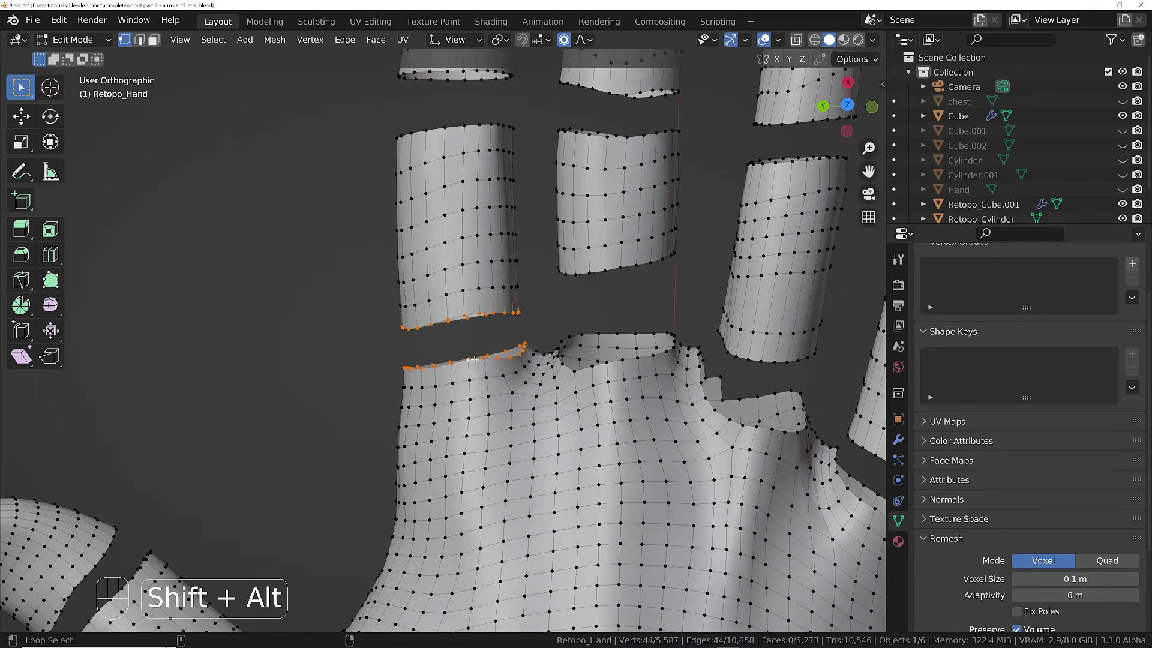
pyautogui.press('s')
pyautogui.press('y')
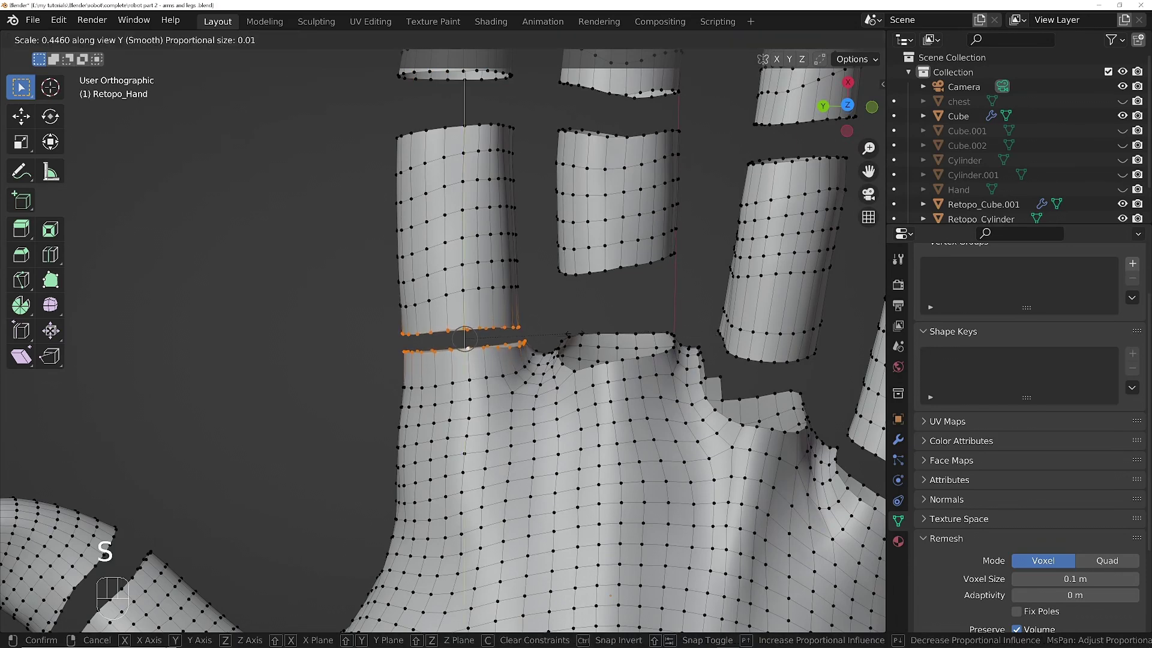
pyautogui.click(467, 340)
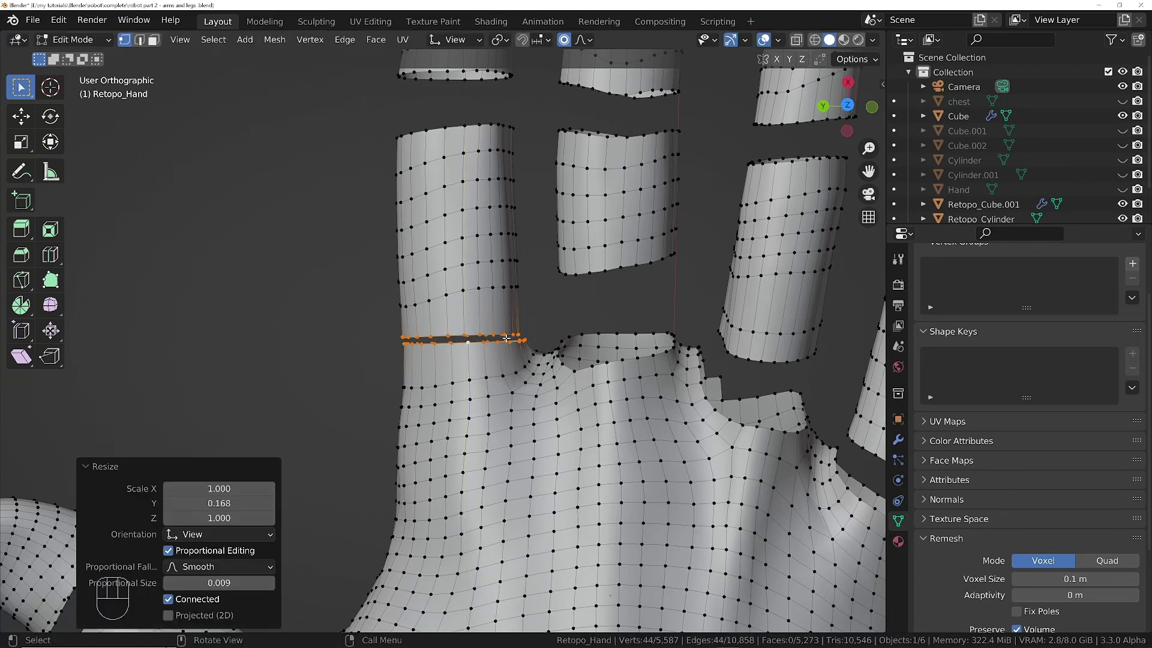
# Step: Slide the lower edge loop of the index finger's lowest segment back along the finger, away from the palm
pyautogui.keyDown('alt'); pyautogui.click(468, 335); pyautogui.keyUp('alt')
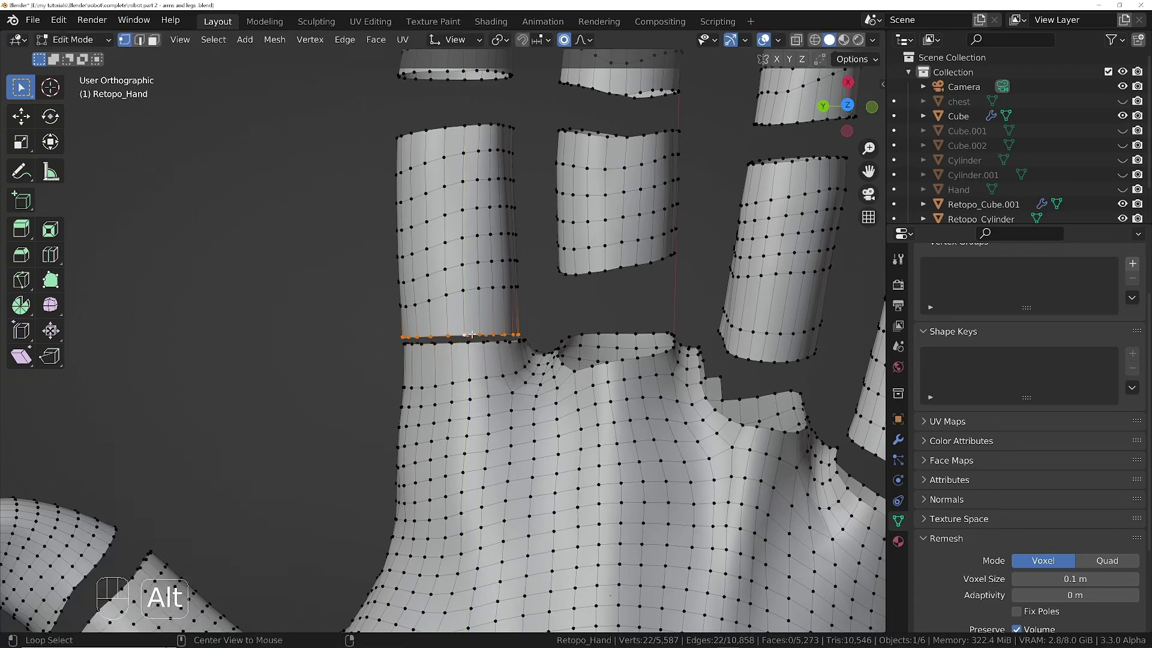
pyautogui.press('g')
pyautogui.press('g')
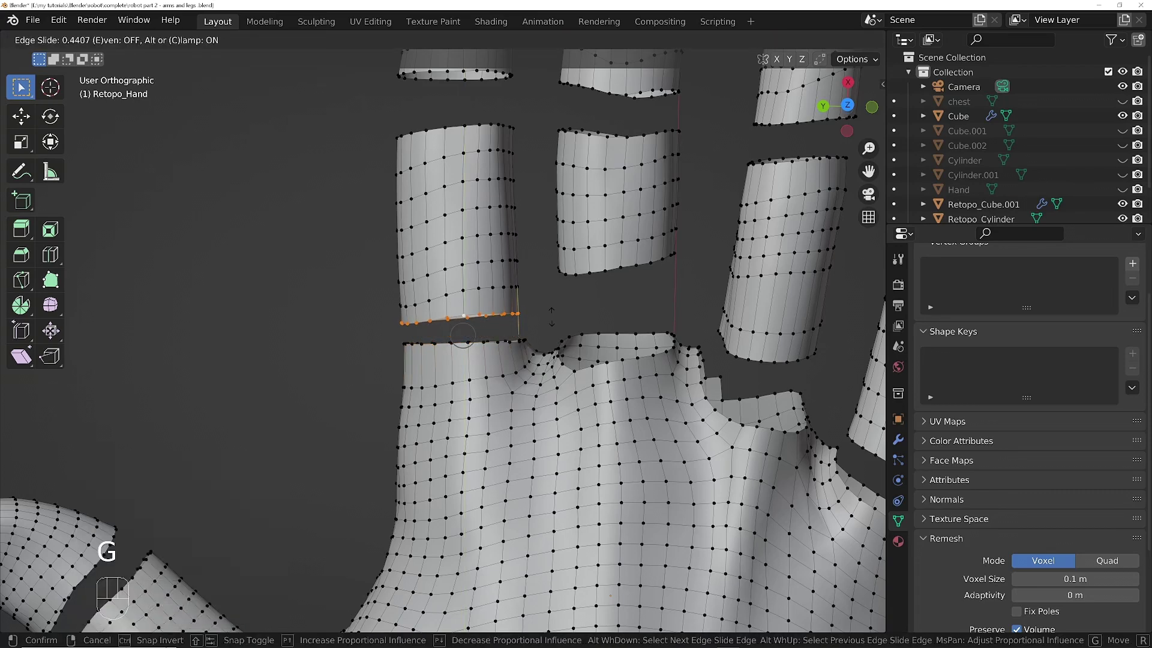
pyautogui.click(463, 335)
# Step: Slide the palm's edge loop at the index knuckle slightly toward the wrist with the even and flipped options enabled
pyautogui.keyDown('alt'); pyautogui.click(467, 344); pyautogui.keyUp('alt')
pyautogui.press('g')
pyautogui.press('g')
pyautogui.press('e')
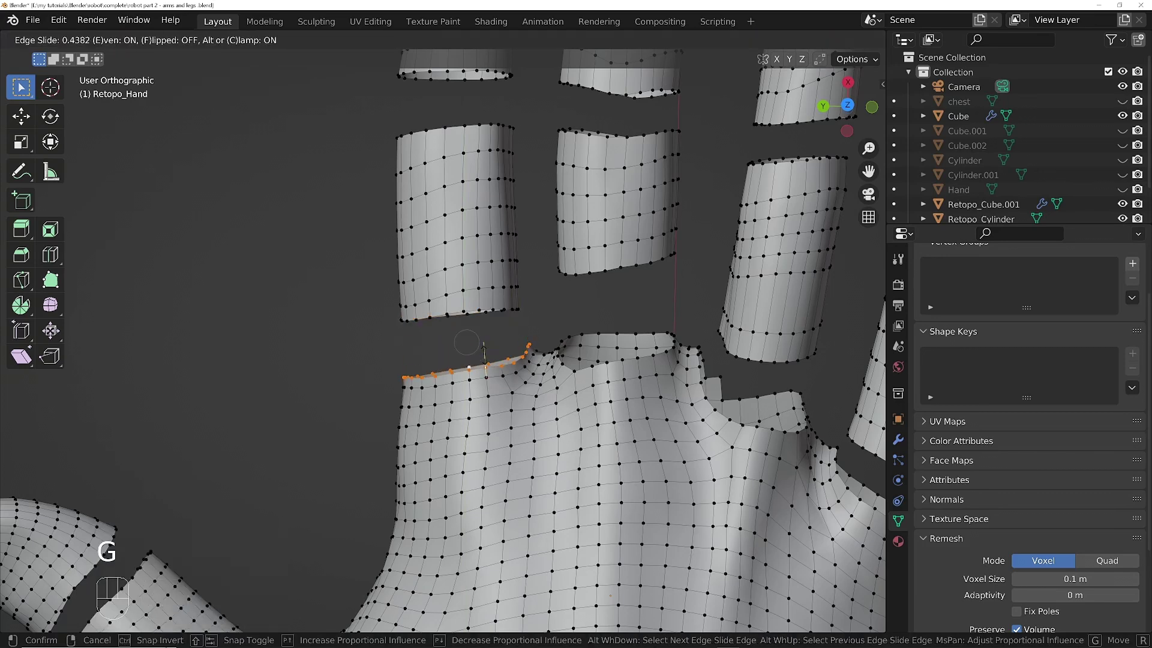
pyautogui.press('f')
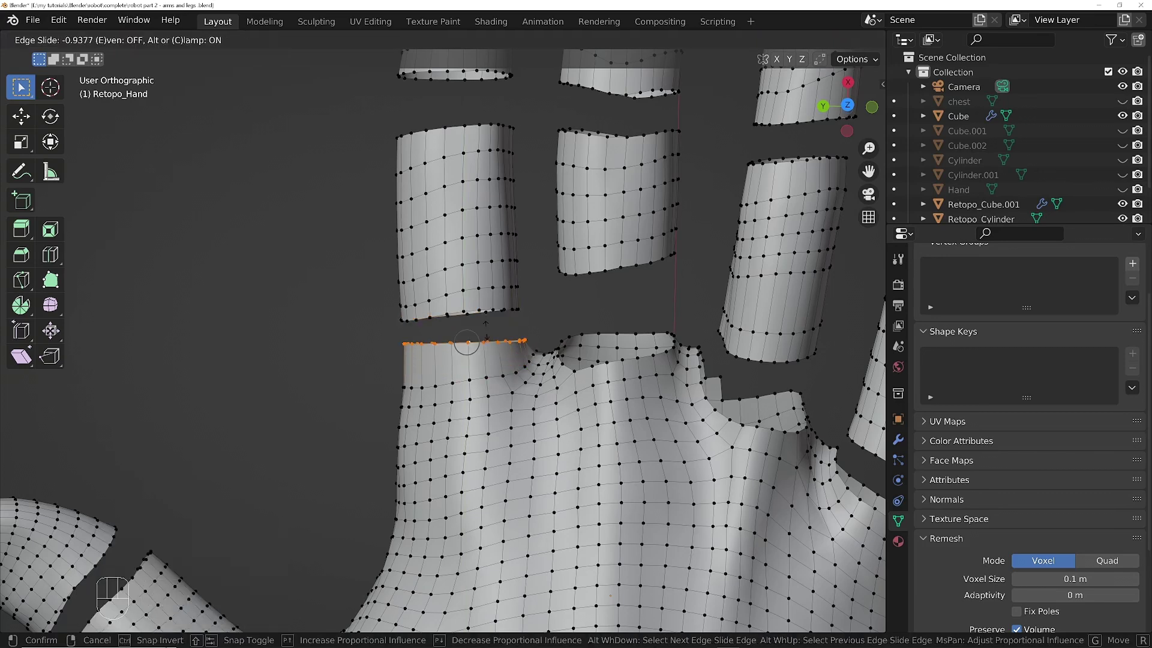
pyautogui.press('f')
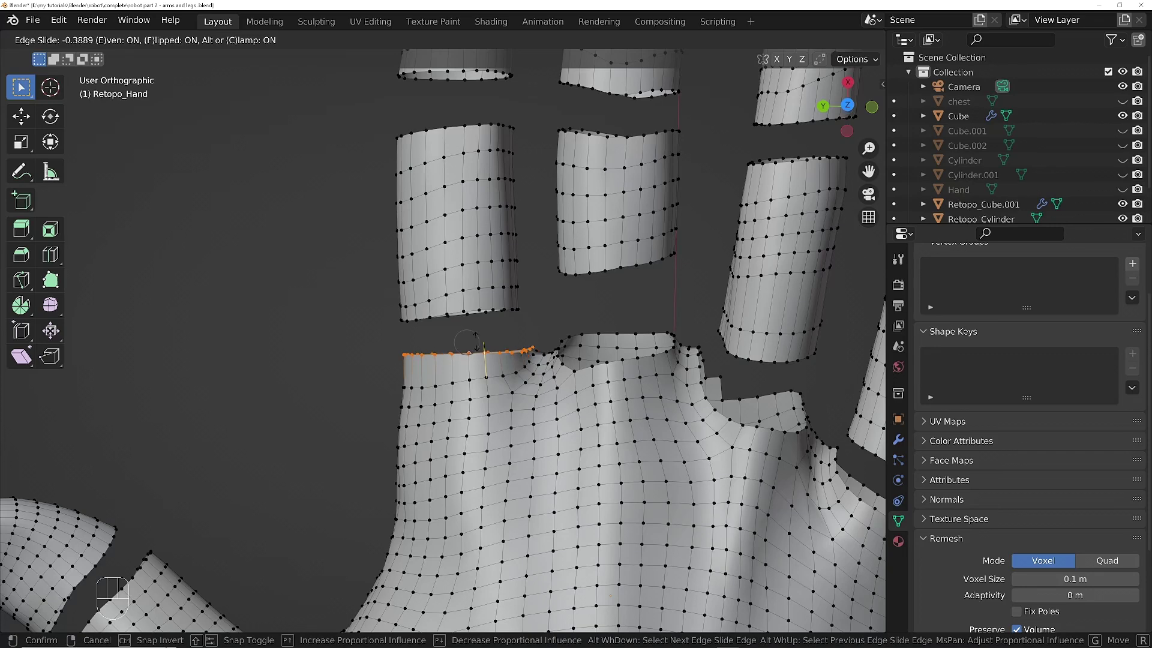
pyautogui.click(476, 343)
# Step: Rotate the palm's index knuckle loop by -6.92° and adjust its position
pyautogui.press('r')
pyautogui.click(513, 356)
pyautogui.press('g')
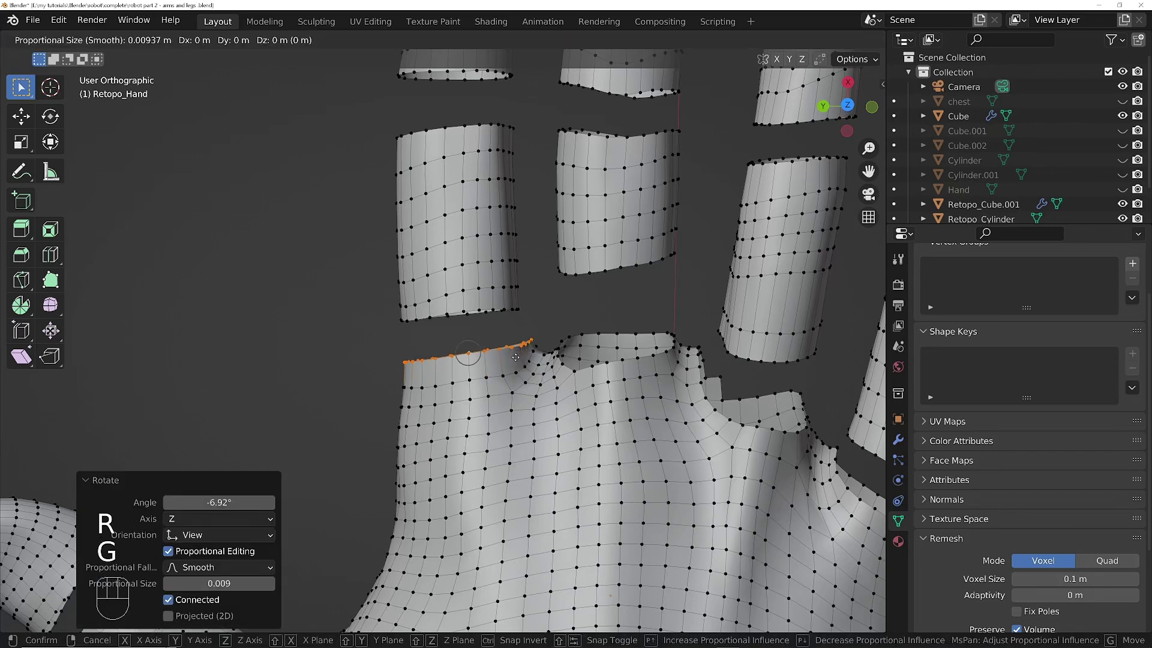
pyautogui.click(514, 358)
# Step: Flatten and reposition the facing edge loops between the middle finger's lowest segment and the palm
pyautogui.keyDown('alt'); pyautogui.click(611, 359); pyautogui.keyUp('alt')
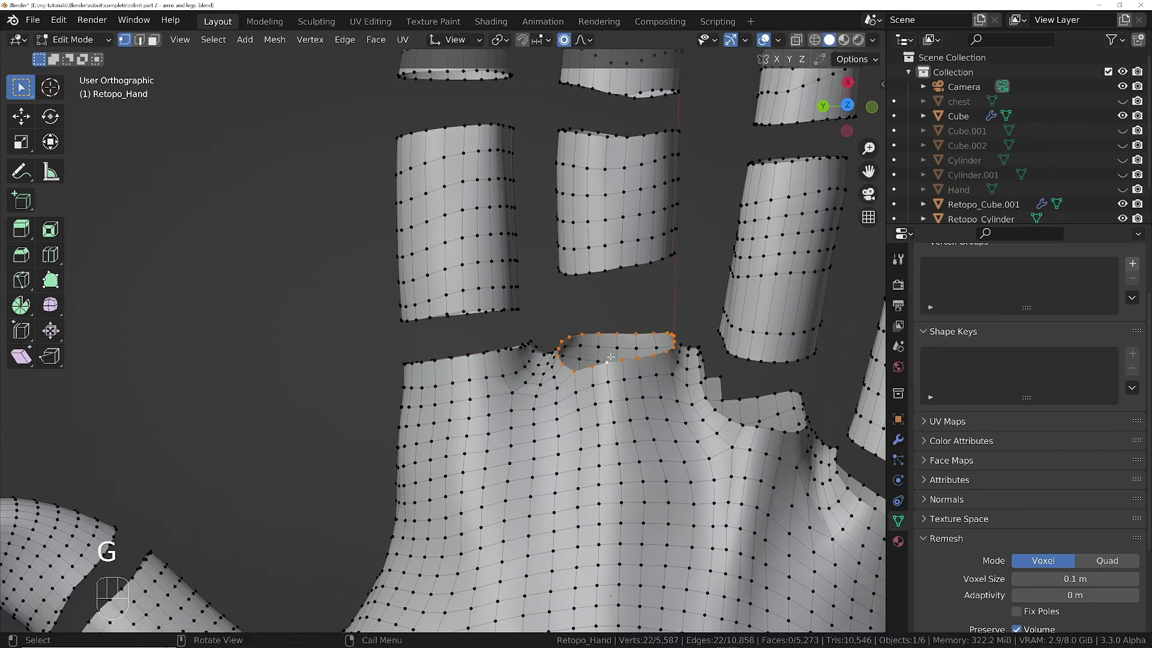
pyautogui.press('g')
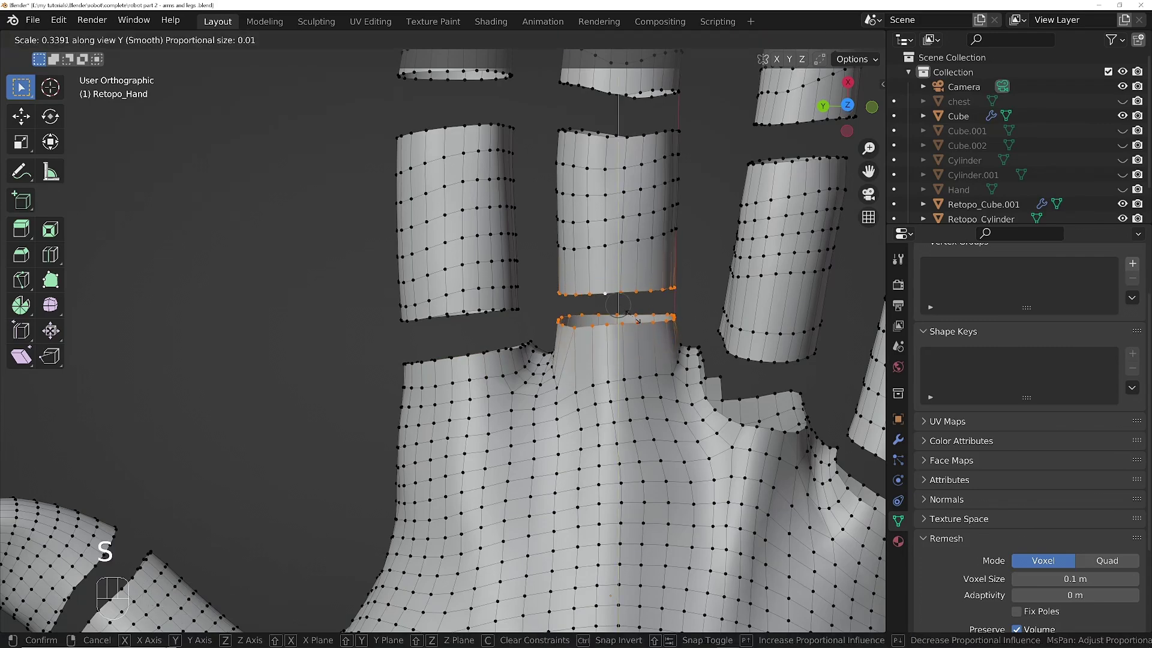
pyautogui.click(625, 297)
# Step: Flatten the facing edge loops between the ring finger's lowest segment and the palm along view Y
pyautogui.keyDown('alt'); pyautogui.click(770, 361); pyautogui.keyUp('alt')
pyautogui.keyDown('alt'); pyautogui.keyDown('shift'); pyautogui.click(764, 428); pyautogui.keyUp('shift'); pyautogui.keyUp('alt')
pyautogui.moveTo(791, 403); pyautogui.dragTo(810, 450, button='middle')
pyautogui.keyDown('shift'); pyautogui.moveTo(810, 450); pyautogui.dragTo(705, 395, button='middle'); pyautogui.keyUp('shift')
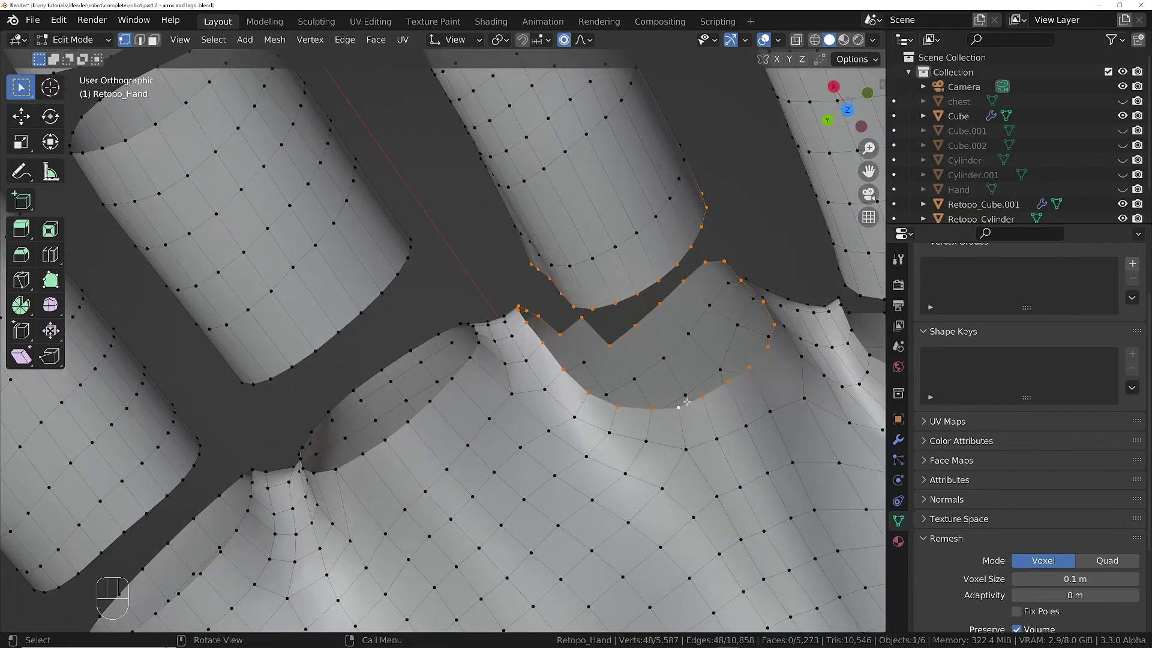
pyautogui.moveTo(687, 401); pyautogui.dragTo(732, 435, button='middle')
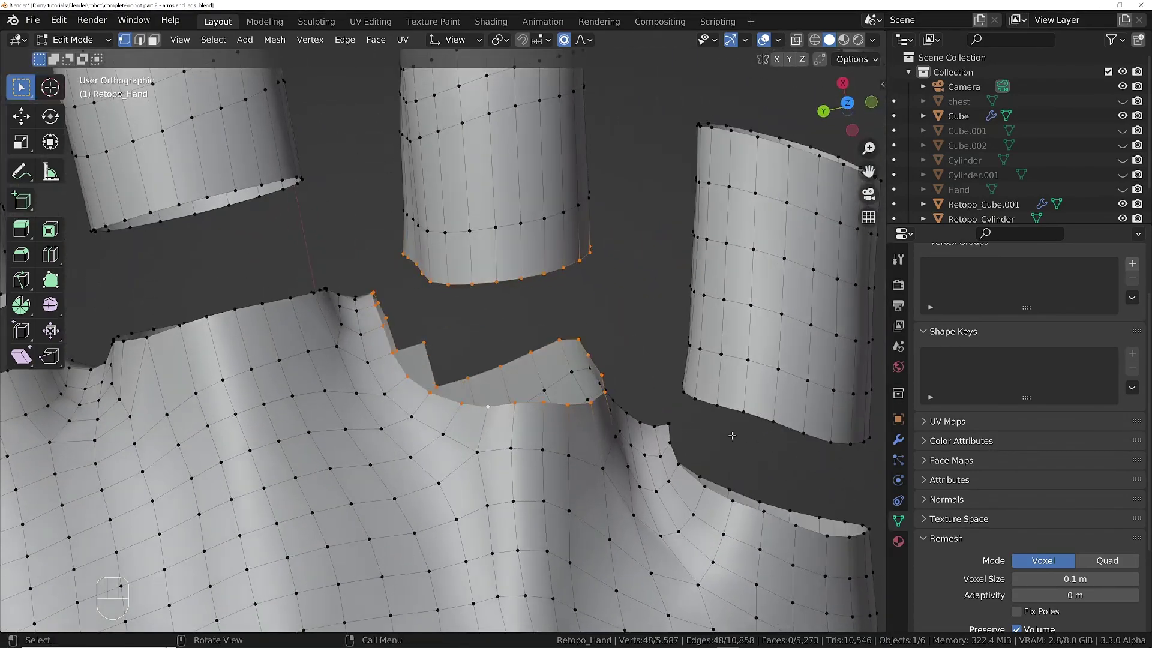
pyautogui.press('s')
pyautogui.press('y')
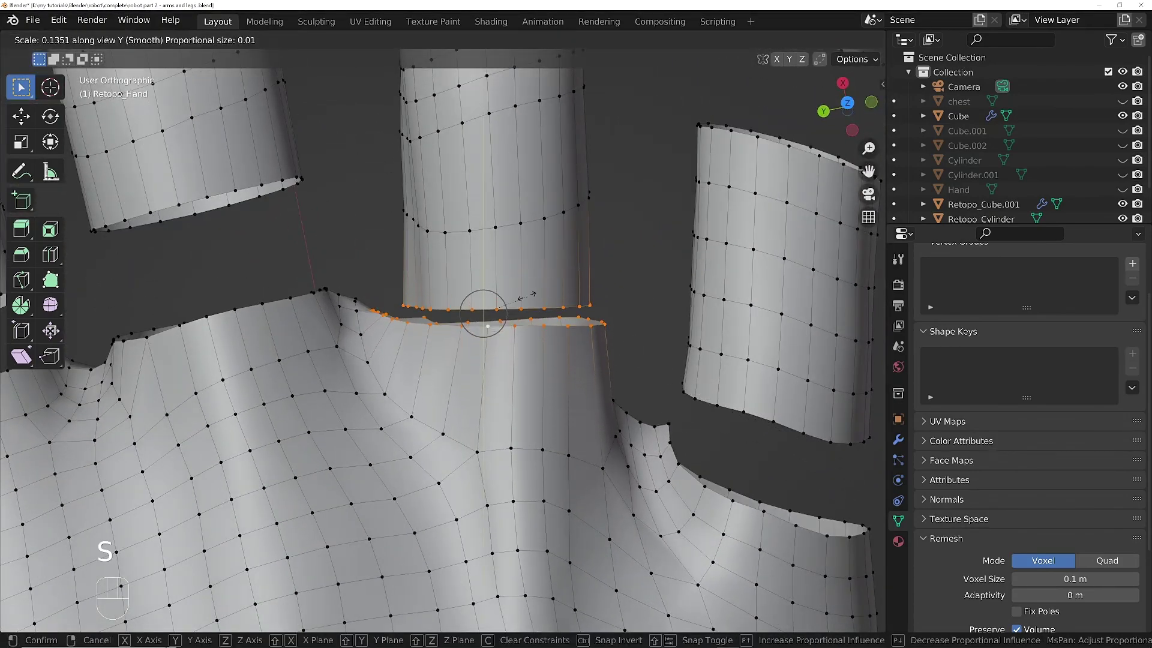
pyautogui.click(516, 291)
# Step: Slide the palm's edge loop at the ring finger knuckle toward the wrist with a factor of 0.534
pyautogui.keyDown('alt'); pyautogui.click(496, 325); pyautogui.keyUp('alt')
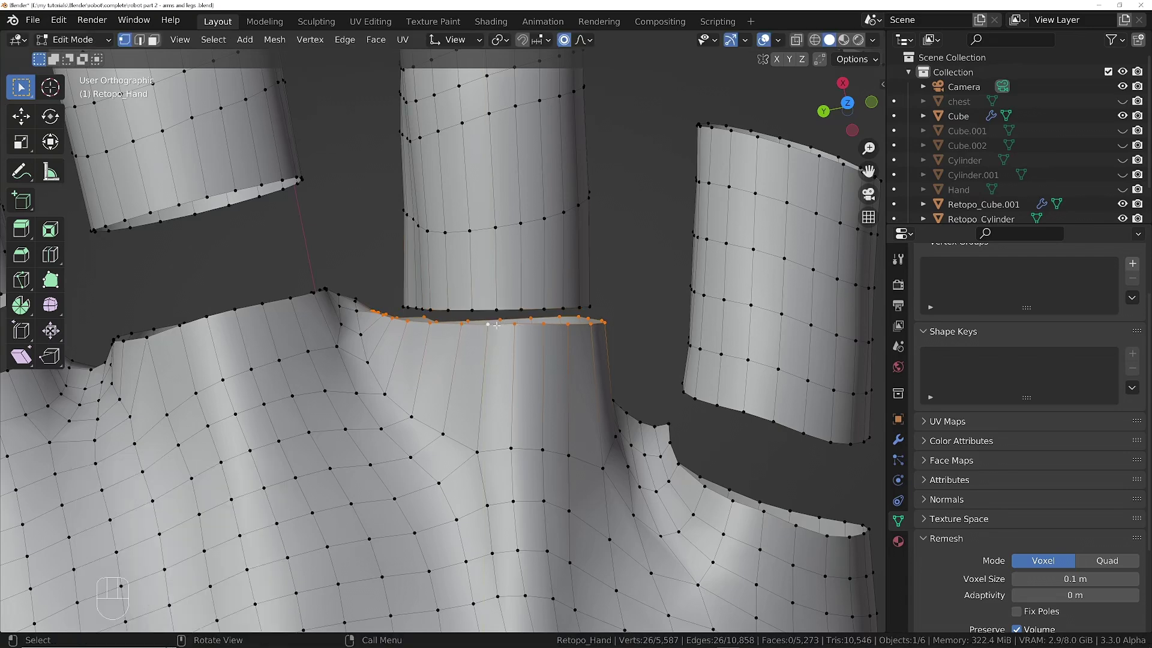
pyautogui.press('g')
pyautogui.press('g')
pyautogui.click(529, 372)
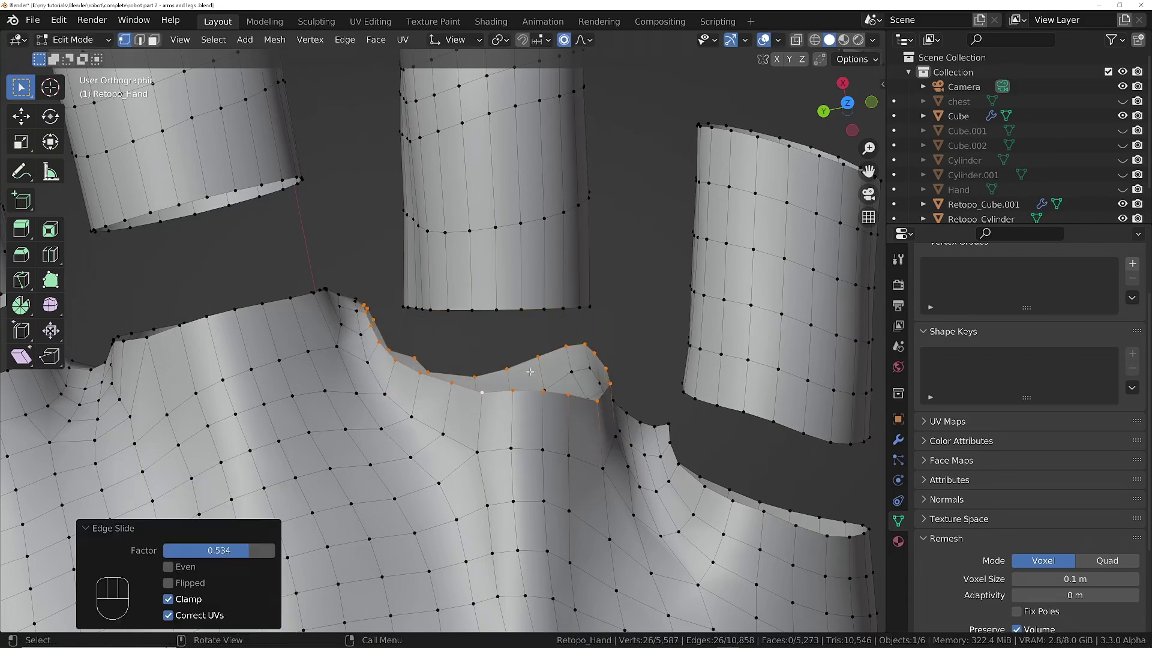
# Step: Smooth the ring knuckle loop's vertices with 27 repeats and move the loop about 0.0135 m along view Y
pyautogui.rightClick(623, 345)
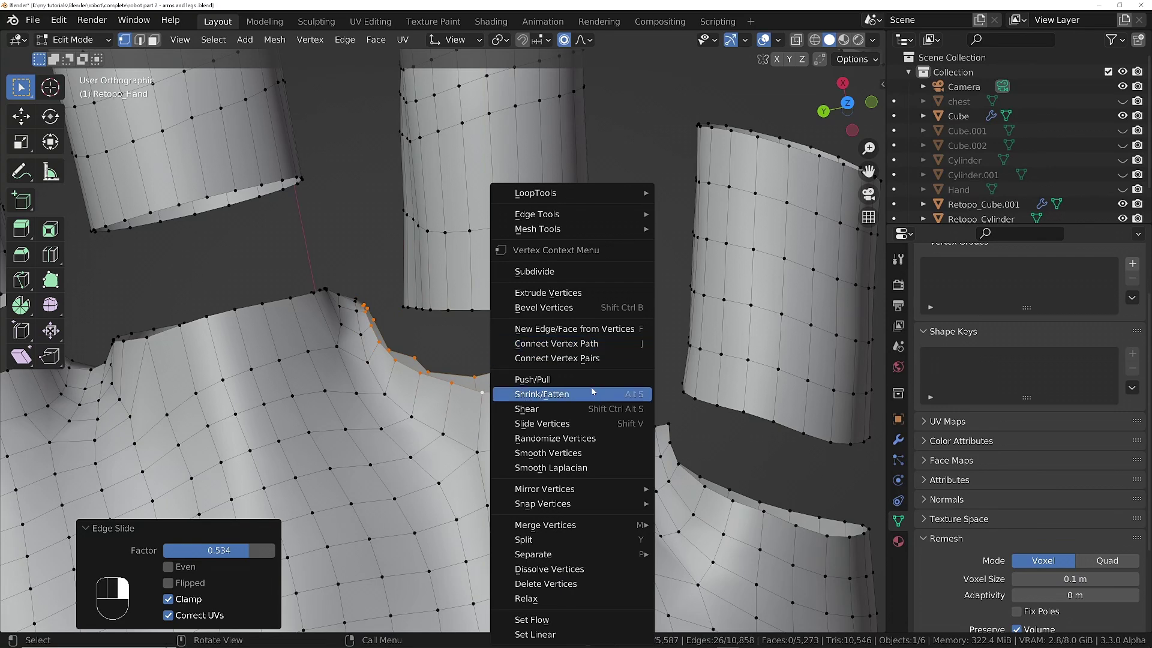
pyautogui.moveTo(559, 531)
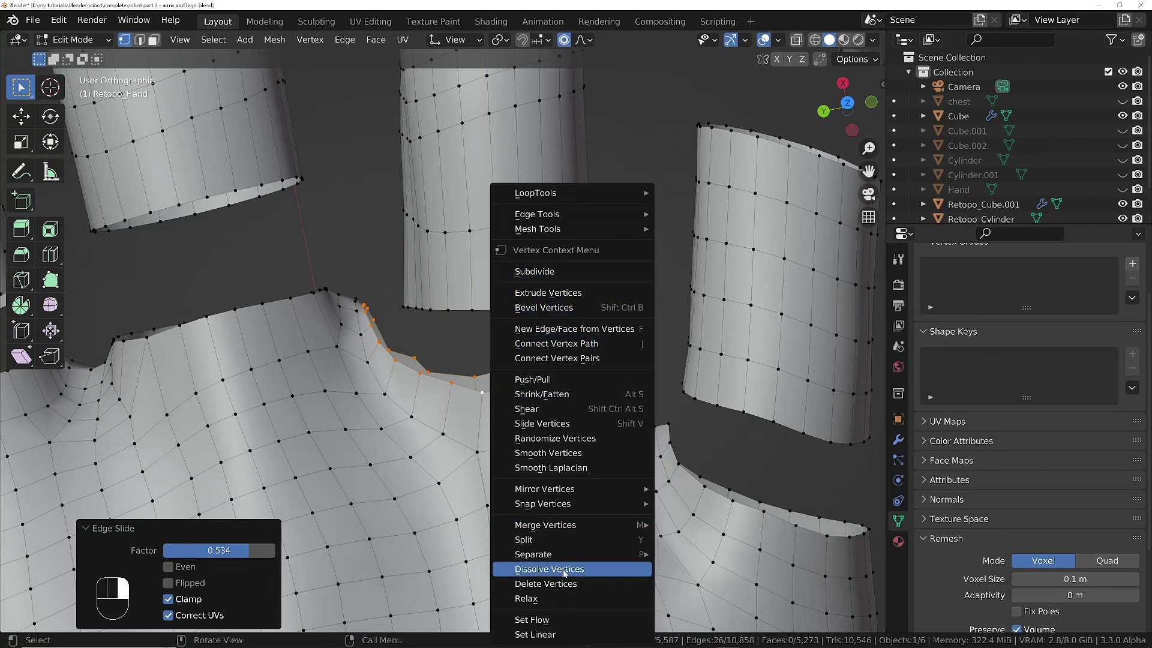
pyautogui.click(543, 454)
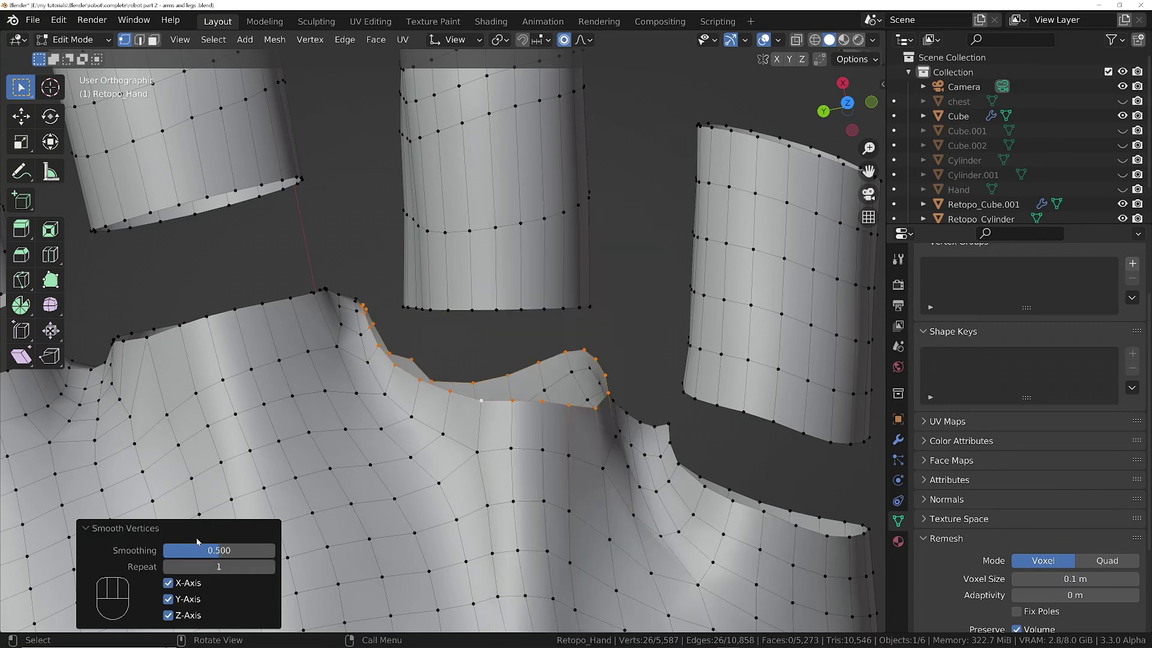
pyautogui.moveTo(198, 567); pyautogui.dragTo(252, 566)
pyautogui.press('g')
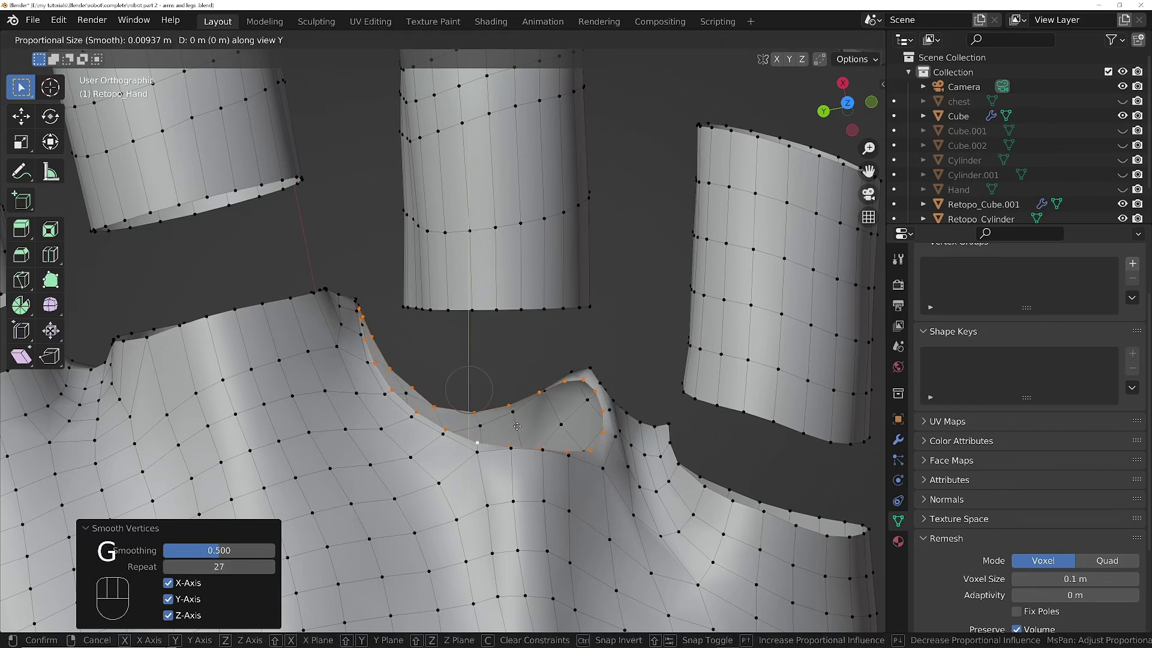
pyautogui.click(514, 392)
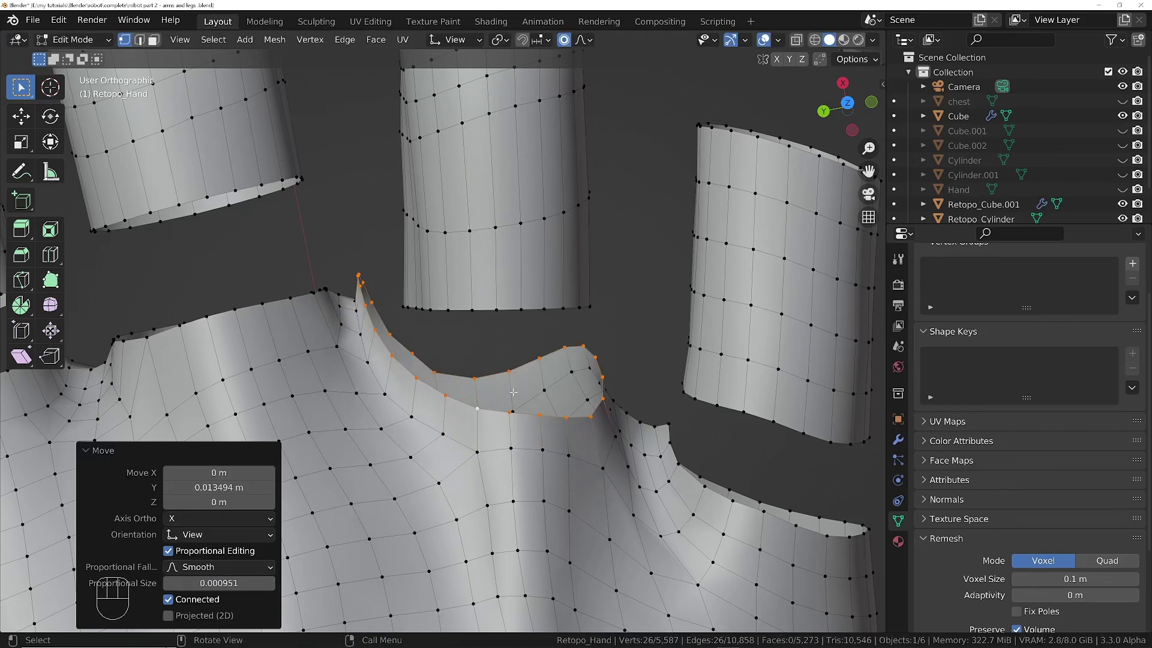
# Step: Grow the selection around the ring knuckle opening by two rings and smooth its vertices with 27 repeats
pyautogui.press('ctrl+KP_Add')
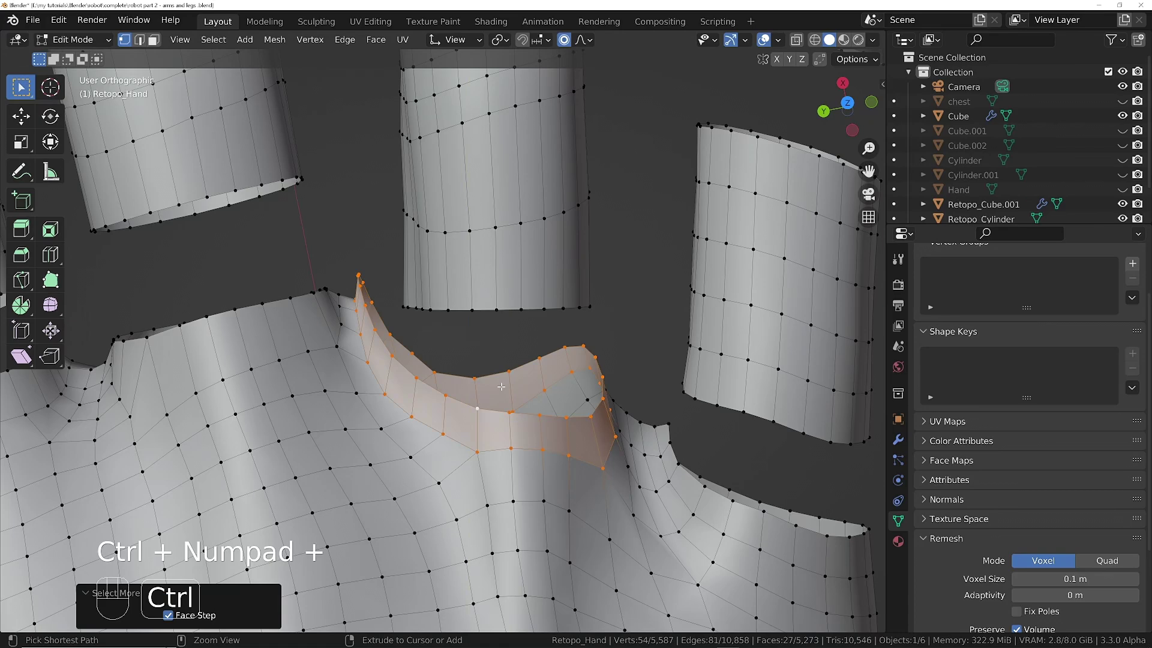
pyautogui.press('ctrl+KP_Add')
pyautogui.rightClick(651, 250)
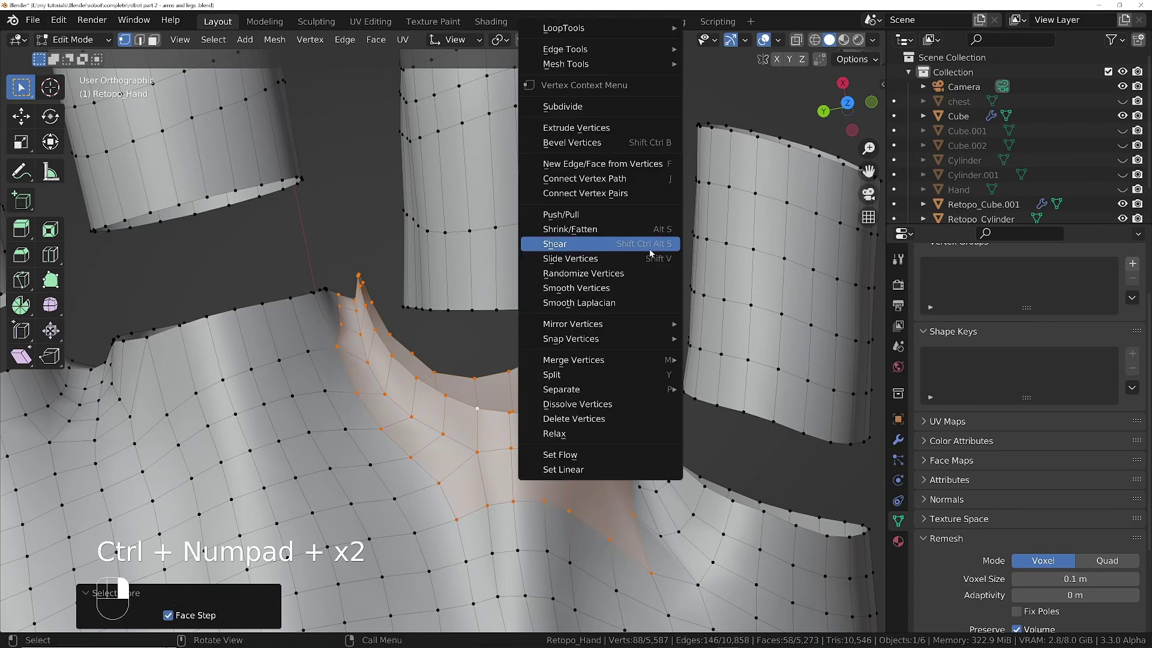
pyautogui.click(576, 288)
# Step: Slide a single vertex on the rim of the palm's ring finger opening to even out the edge
pyautogui.moveTo(576, 288); pyautogui.dragTo(459, 191, button='middle')
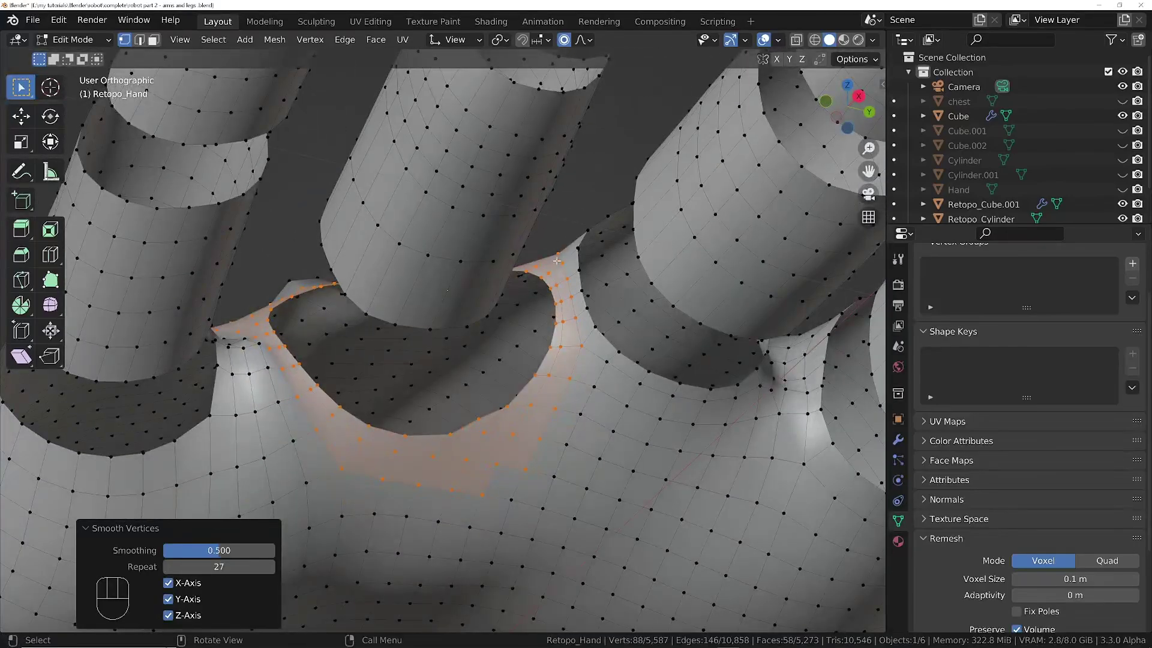
pyautogui.click(485, 432)
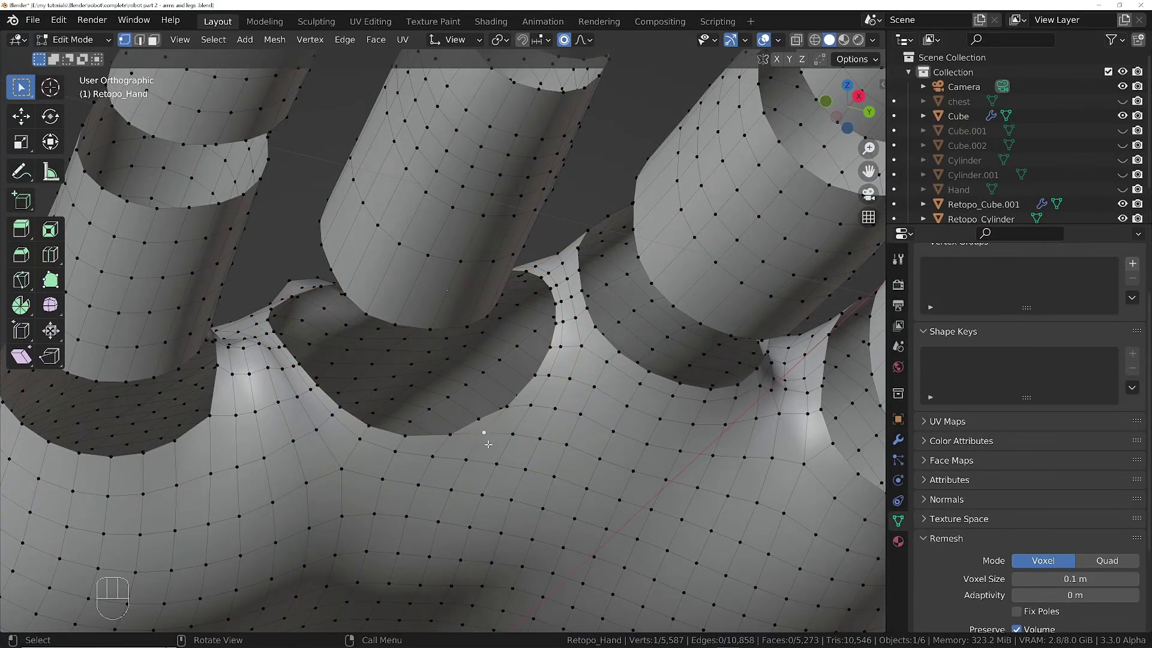
pyautogui.press('g')
pyautogui.press('g')
pyautogui.click(489, 448)
# Step: Reselect the facing edge loops at the ring finger knuckle and flatten them again along view Y
pyautogui.moveTo(489, 449); pyautogui.dragTo(450, 366, button='middle')
pyautogui.keyDown('alt'); pyautogui.click(387, 408); pyautogui.keyUp('alt')
pyautogui.keyDown('alt'); pyautogui.keyDown('shift'); pyautogui.click(414, 337); pyautogui.keyUp('shift'); pyautogui.keyUp('alt')
pyautogui.hotkey('ctrl', 'z')
pyautogui.press('s')
pyautogui.press('y')
pyautogui.press('s')
pyautogui.press('y')
pyautogui.click(436, 378)
# Step: Slide the lower edge loop of the ring finger's lowest segment by 0.255 and rotate it about 11° with proportional editing
pyautogui.keyDown('alt'); pyautogui.click(403, 348); pyautogui.keyUp('alt')
pyautogui.scroll(-3, 403, 360)
pyautogui.press('g')
pyautogui.press('g')
pyautogui.click(414, 354)
pyautogui.press('r')
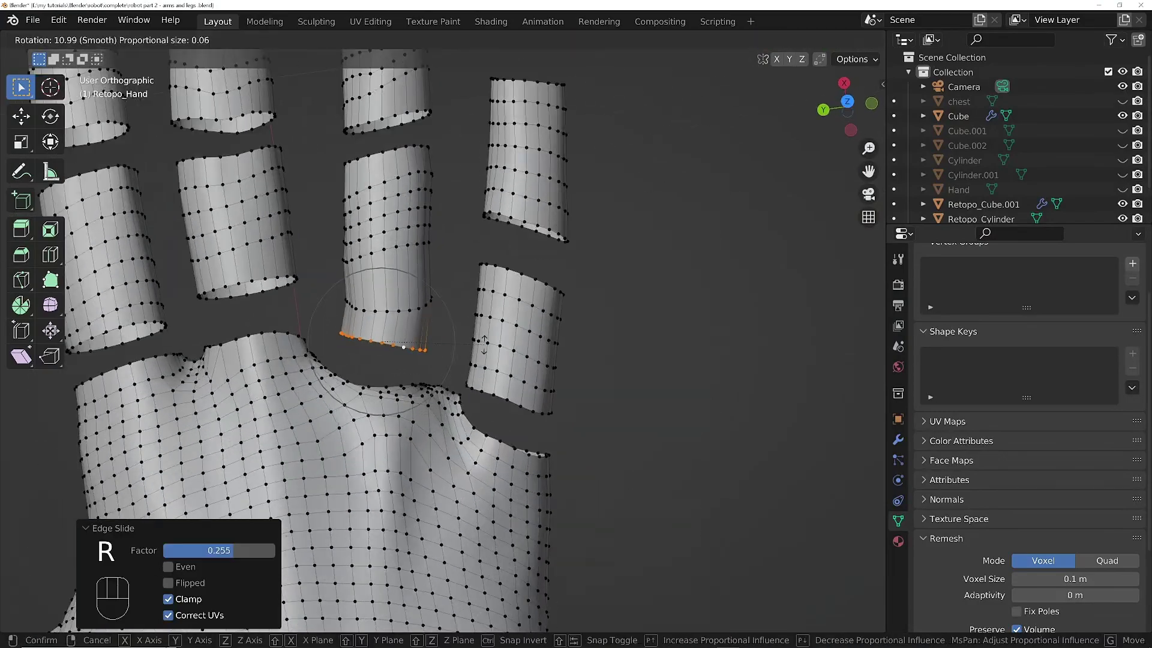
pyautogui.scroll(-10, 432, 354)
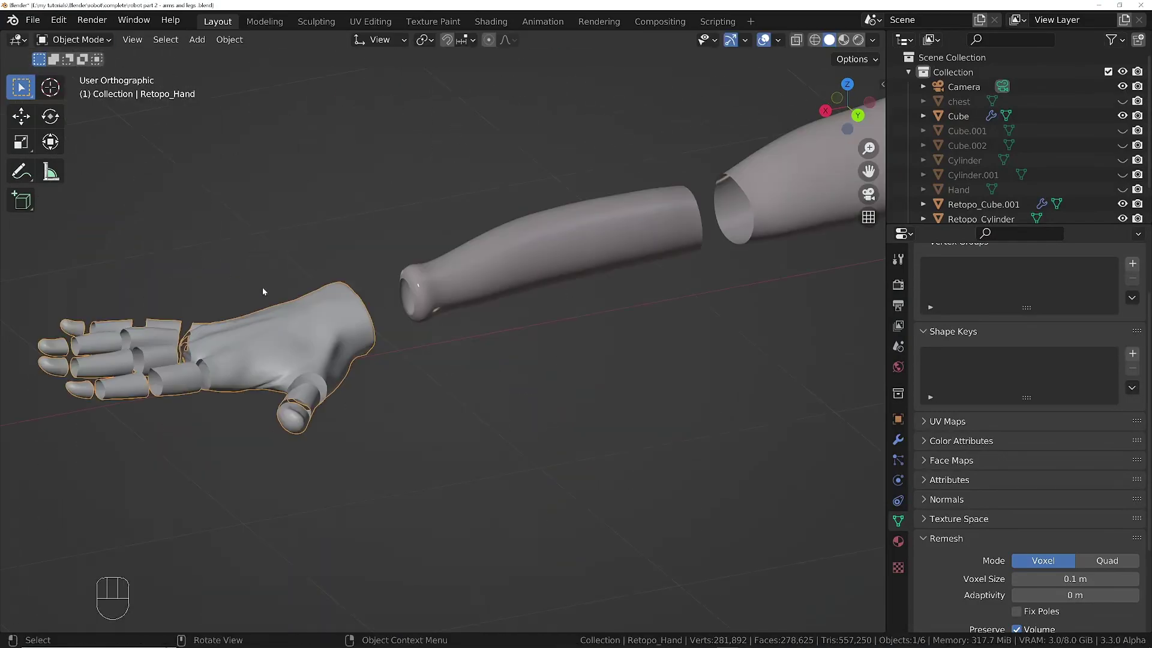
# Step: Switch the hand to Sculpt Mode and smooth the entire mesh with the Mesh Filter set to Smooth
pyautogui.moveTo(263, 290); pyautogui.dragTo(331, 444, button='middle')
pyautogui.keyDown('shift'); pyautogui.moveTo(292, 354); pyautogui.dragTo(506, 208, button='middle'); pyautogui.keyUp('shift')
pyautogui.scroll(-5, 345, 275)
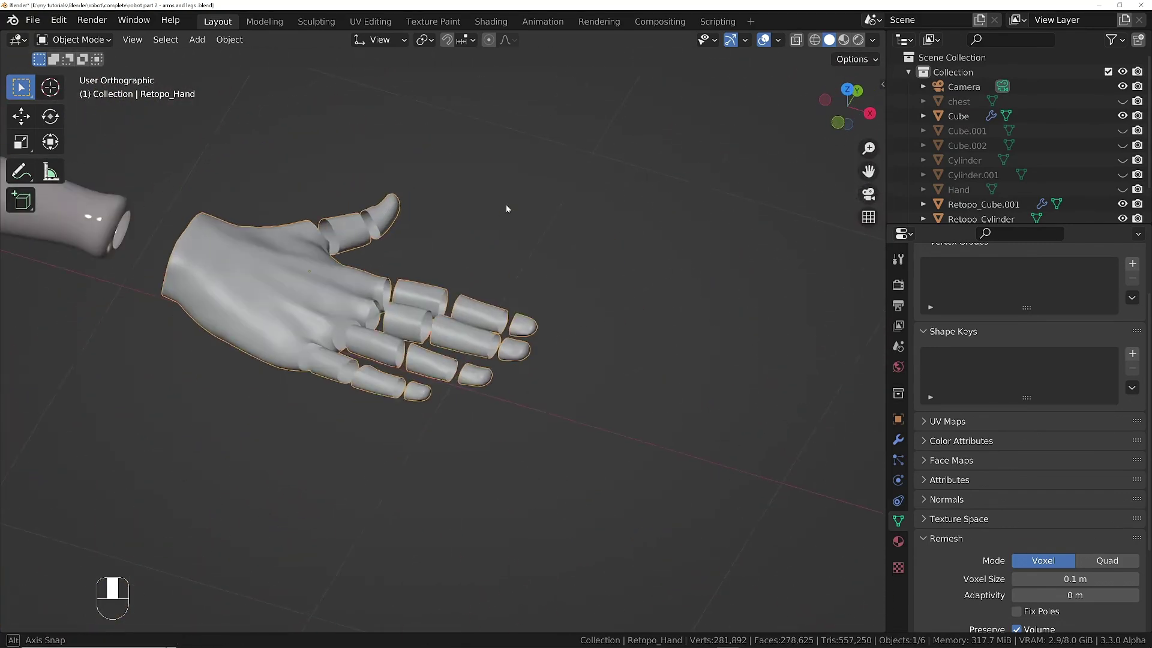
pyautogui.keyDown('ctrl'); pyautogui.moveTo(276, 306); pyautogui.dragTo(381, 330, button='middle'); pyautogui.keyUp('ctrl')
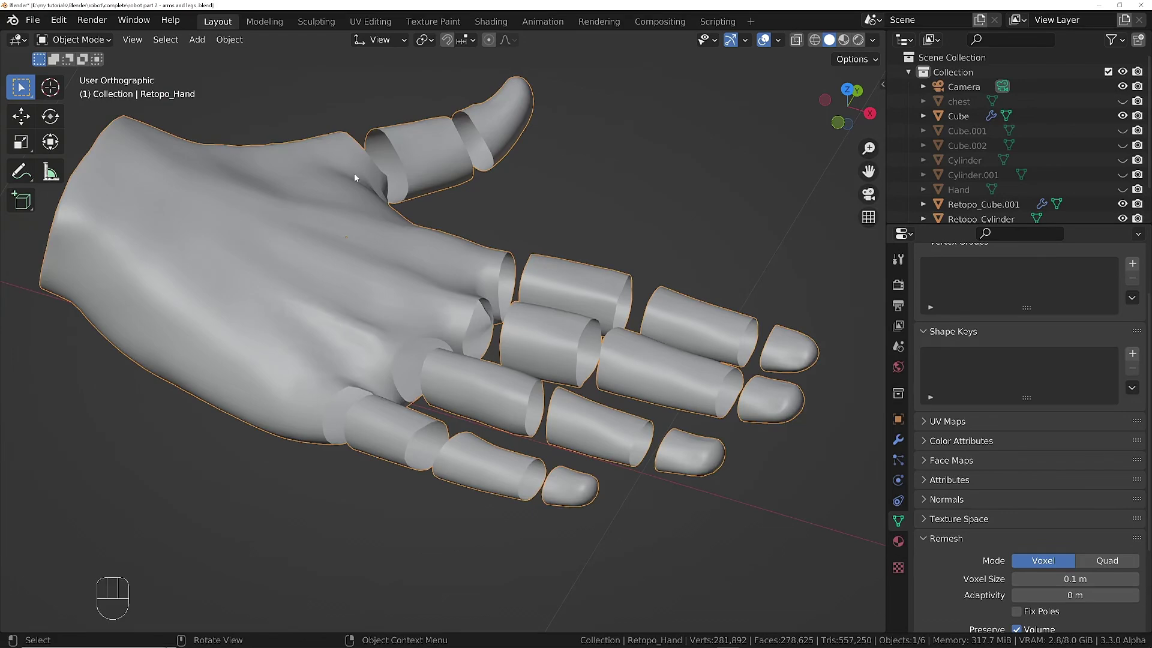
pyautogui.press('Tab')
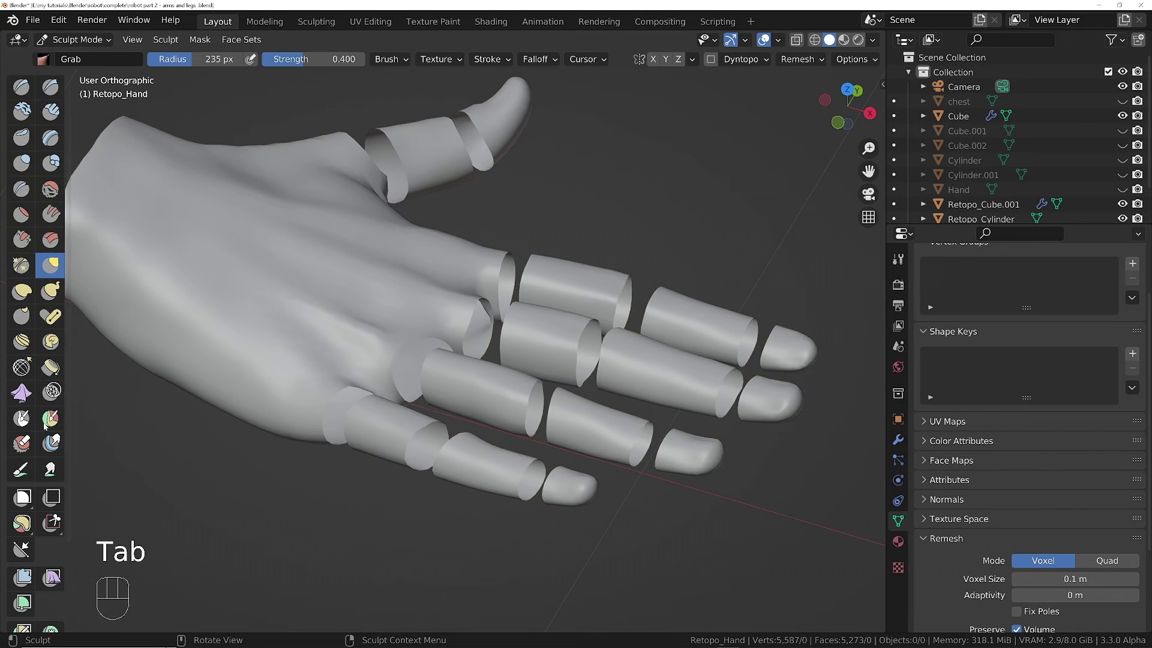
pyautogui.click(22, 575)
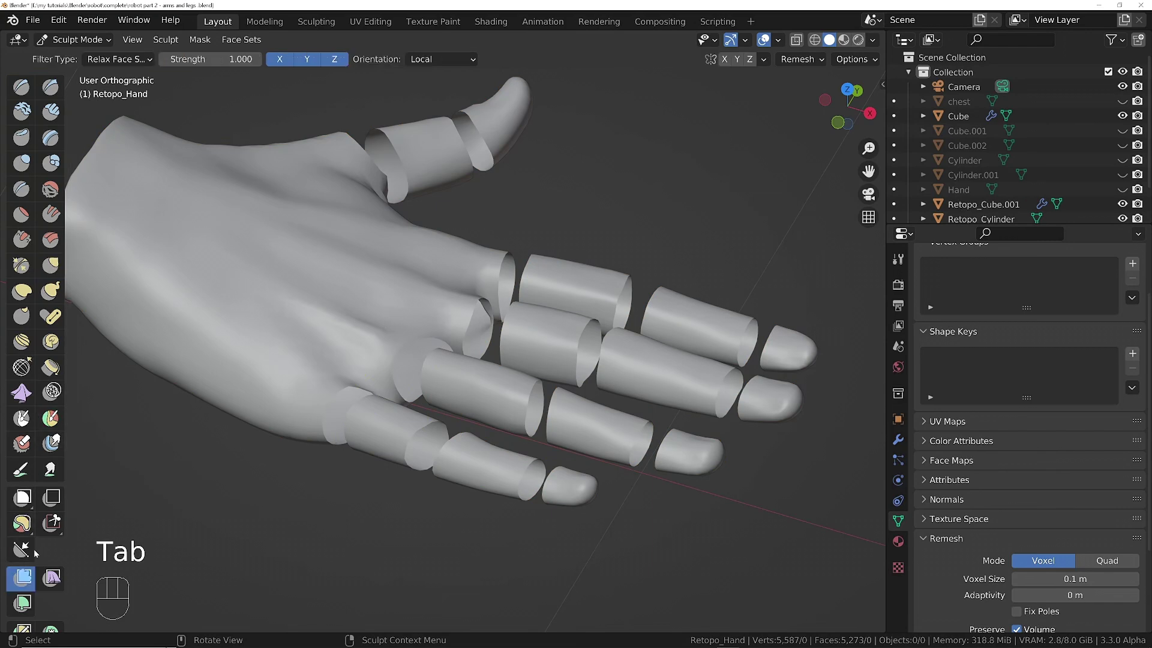
pyautogui.click(150, 58)
pyautogui.click(108, 75)
pyautogui.hotkey('ctrl', 'z')
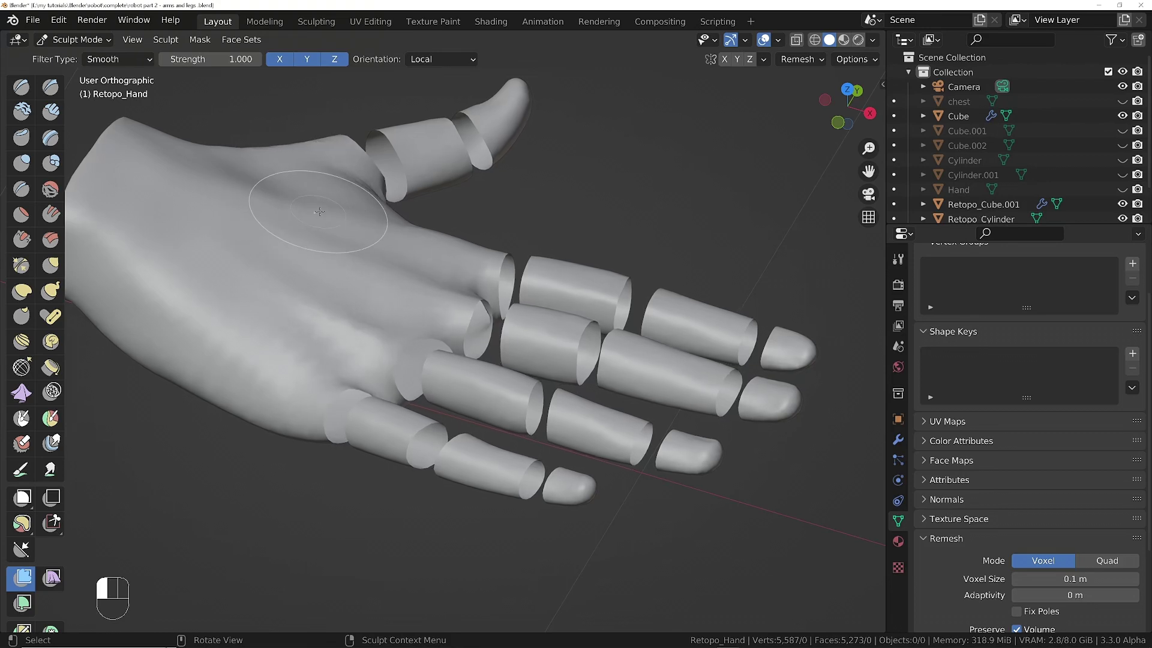
pyautogui.moveTo(351, 214); pyautogui.dragTo(343, 224)
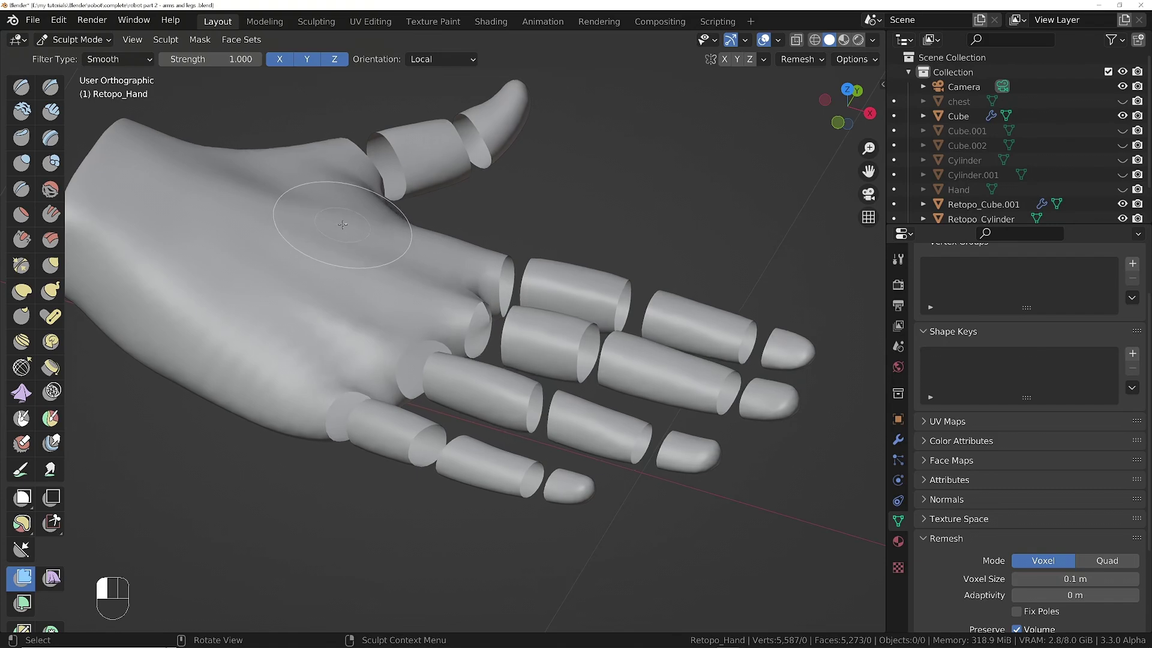
# Step: Choose the Smooth brush, set its strength to 0.169 and smooth the back of the hand
pyautogui.moveTo(341, 227); pyautogui.dragTo(141, 294, button='middle')
pyautogui.moveTo(435, 240)
pyautogui.keyDown('ctrl'); pyautogui.mouseDown(button='middle')
pyautogui.moveTo(437, 302)
pyautogui.moveTo(432, 242)
pyautogui.mouseUp(button='middle'); pyautogui.keyUp('ctrl')
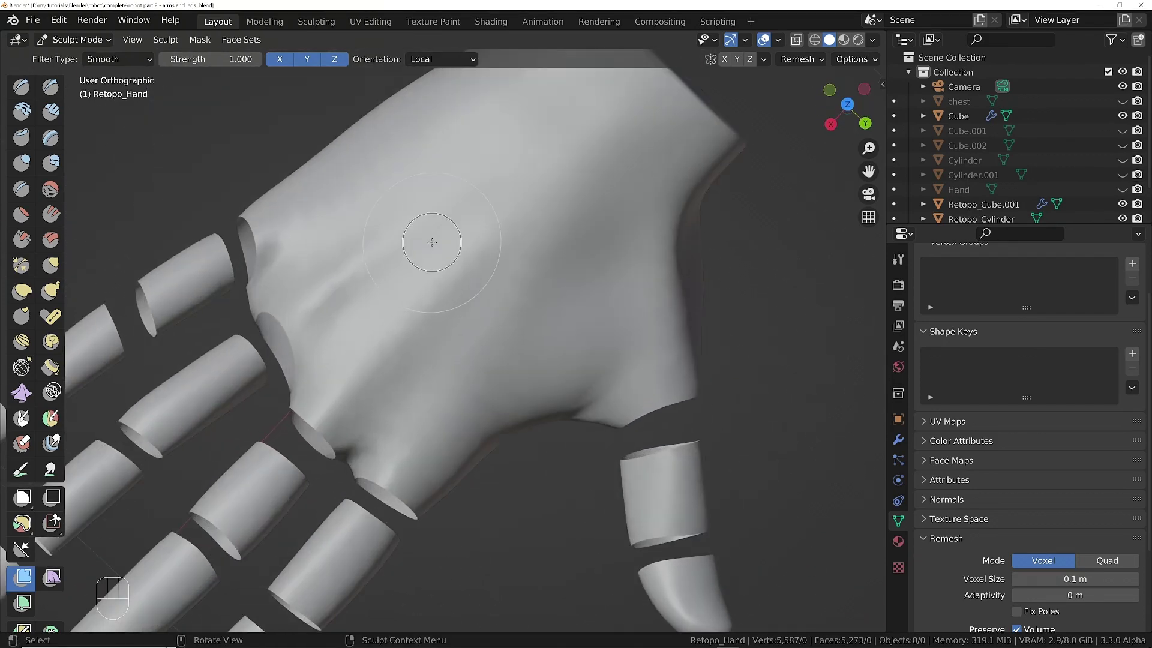
pyautogui.click(51, 189)
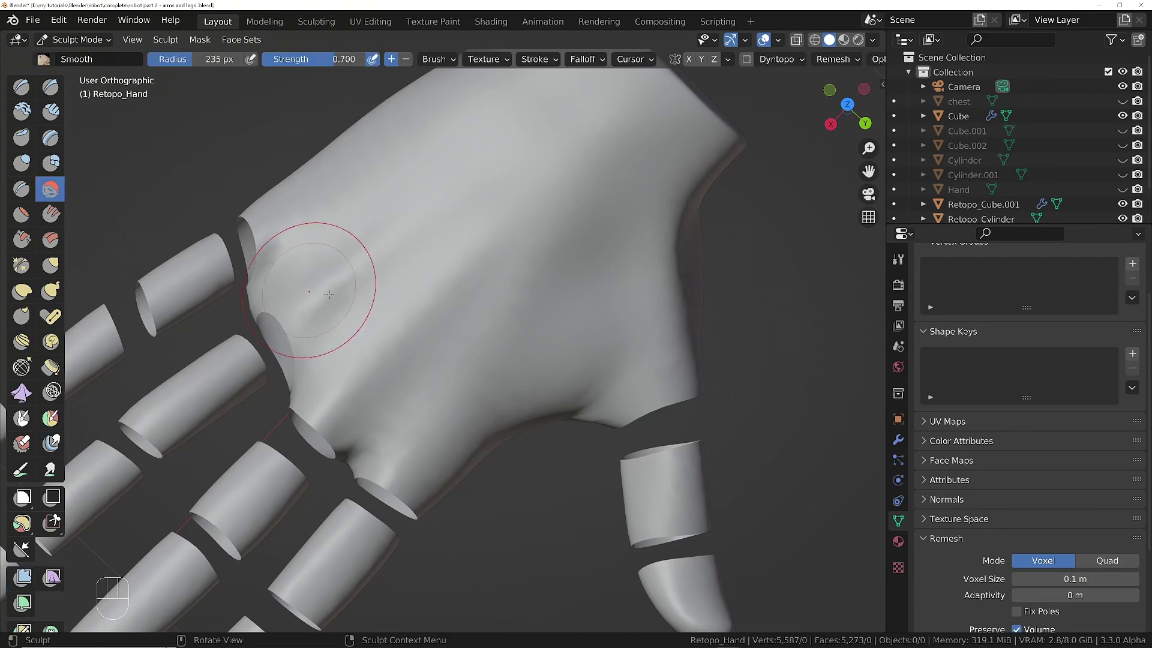
pyautogui.rightClick(421, 314)
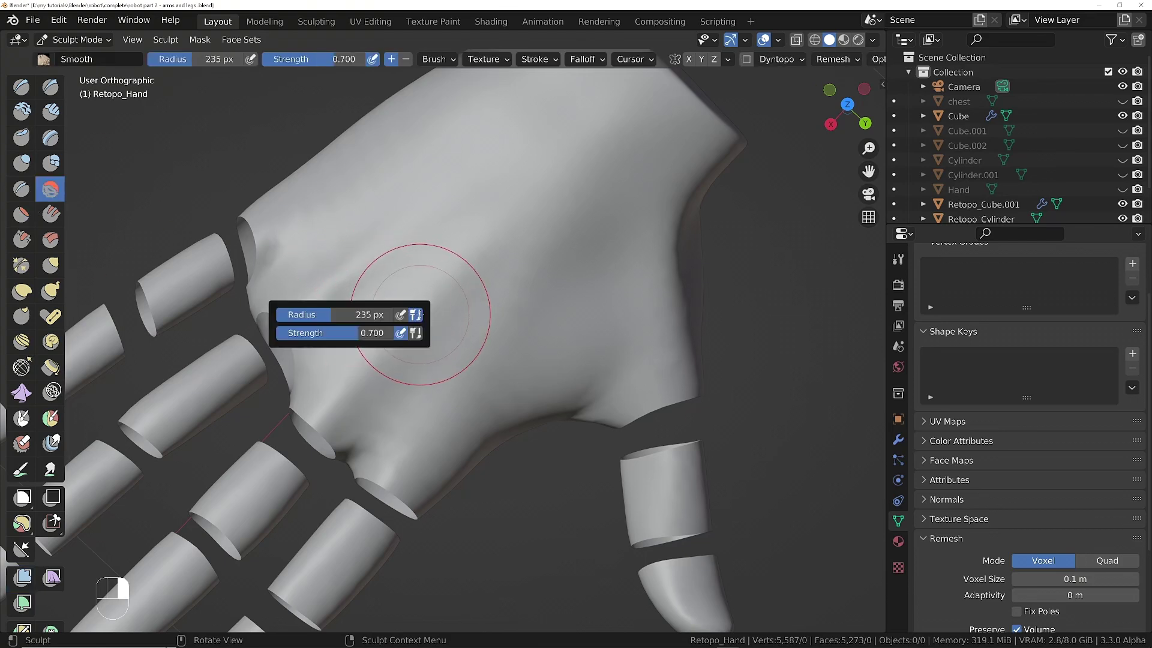
pyautogui.moveTo(337, 335); pyautogui.dragTo(264, 347)
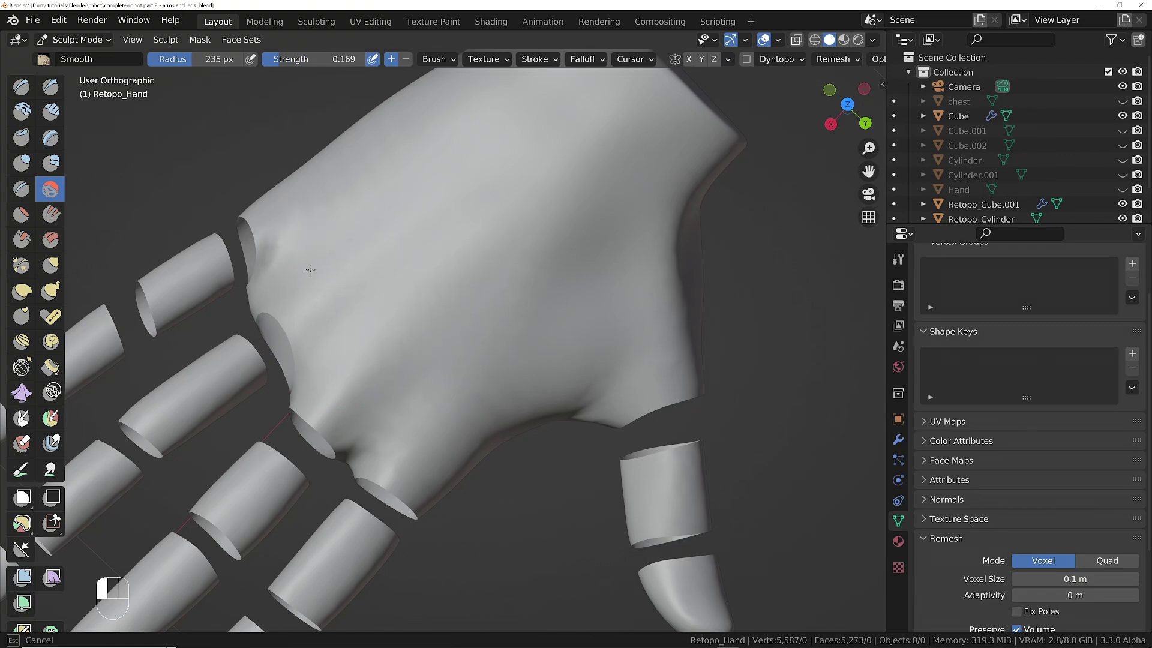
# Step: Smooth the side of the palm between the index knuckle and the thumb
pyautogui.moveTo(489, 401); pyautogui.dragTo(483, 630, button='middle')
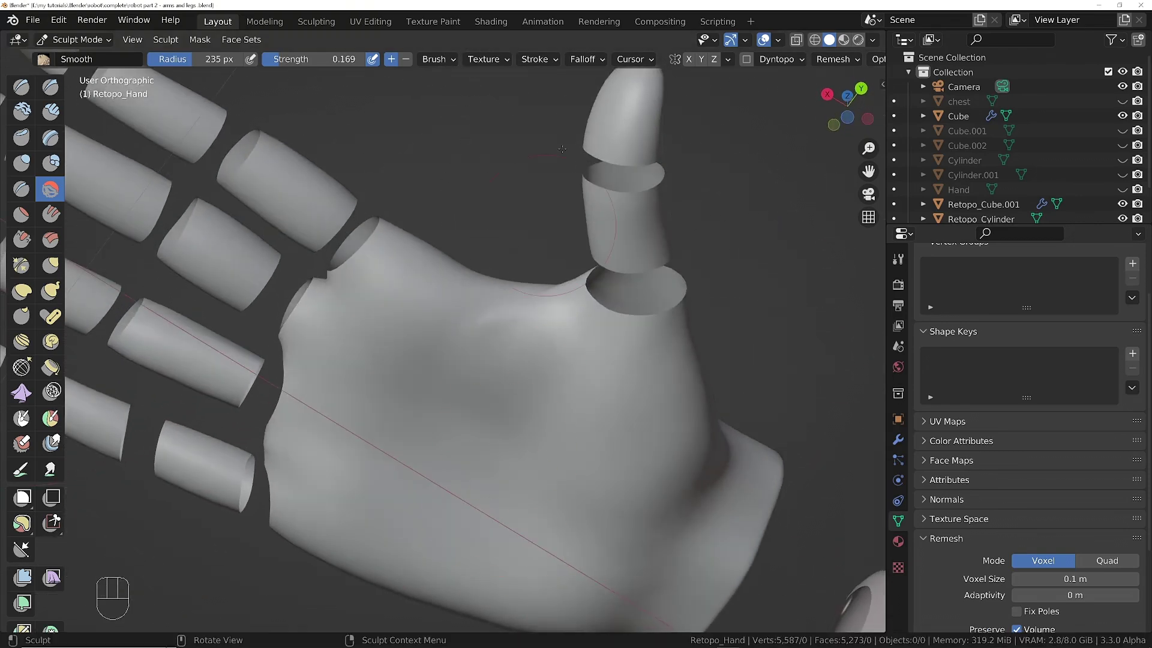
pyautogui.moveTo(535, 294); pyautogui.dragTo(530, 367, button='middle')
pyautogui.moveTo(521, 358); pyautogui.dragTo(500, 324)
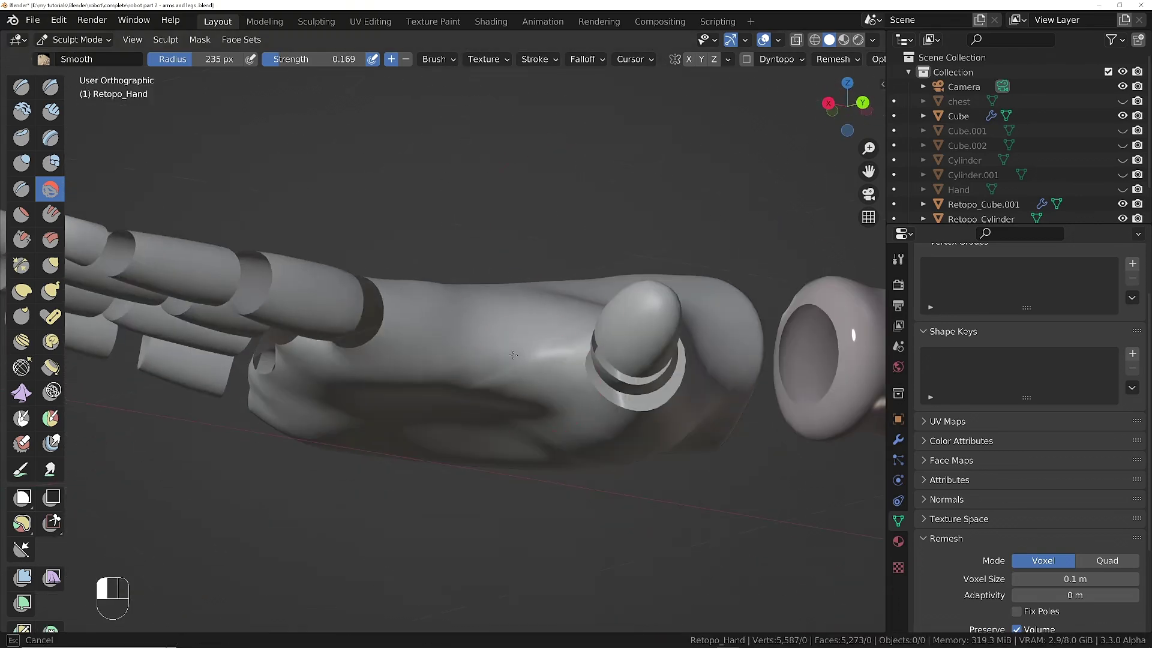
# Step: Examine the smoothed hand from several sides and switch to a perspective view
pyautogui.moveTo(524, 336); pyautogui.dragTo(521, 414, button='middle')
pyautogui.keyDown('ctrl'); pyautogui.moveTo(517, 180); pyautogui.dragTo(515, 324, button='middle'); pyautogui.keyUp('ctrl')
pyautogui.keyDown('shift'); pyautogui.moveTo(510, 240); pyautogui.dragTo(499, 381, button='middle'); pyautogui.keyUp('shift')
pyautogui.moveTo(499, 378)
pyautogui.mouseDown(button='middle')
pyautogui.moveTo(288, 339)
pyautogui.moveTo(243, 303)
pyautogui.mouseUp(button='middle')
pyautogui.moveTo(591, 354)
pyautogui.mouseDown(button='middle')
pyautogui.moveTo(552, 285)
pyautogui.moveTo(664, 363)
pyautogui.moveTo(690, 351)
pyautogui.moveTo(728, 456)
pyautogui.mouseUp(button='middle')
pyautogui.press('KP_5')
pyautogui.keyDown('shift'); pyautogui.moveTo(672, 372); pyautogui.dragTo(480, 445, button='middle'); pyautogui.keyUp('shift')
pyautogui.moveTo(482, 491); pyautogui.dragTo(618, 345, button='middle')
pyautogui.moveTo(386, 313); pyautogui.dragTo(390, 344, button='middle')
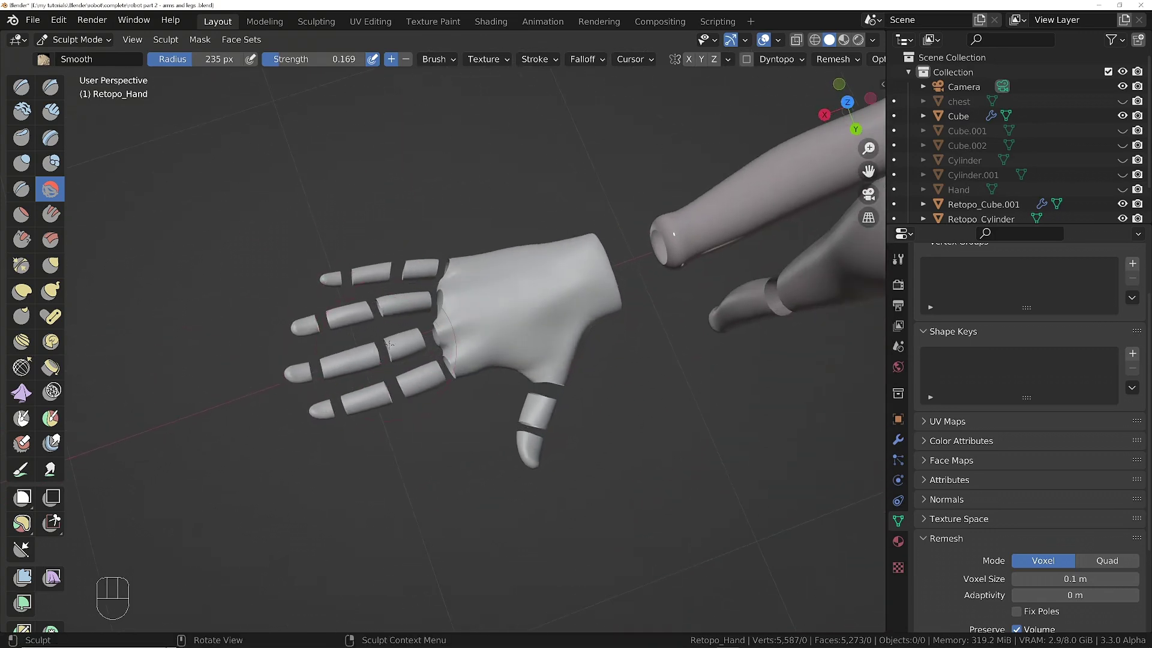